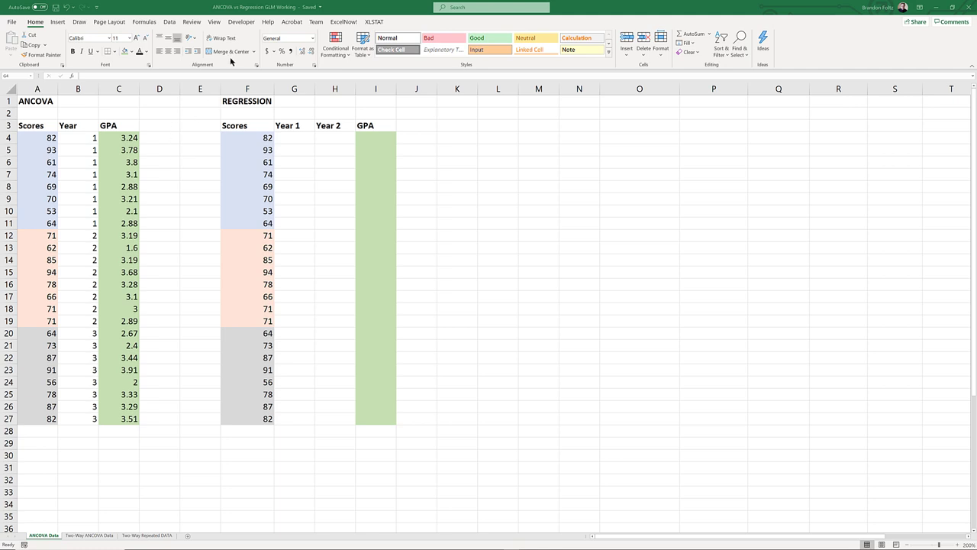
Step: Show the XLSTAT ribbon tools and select the ANCOVA data in columns A–C
click(374, 21)
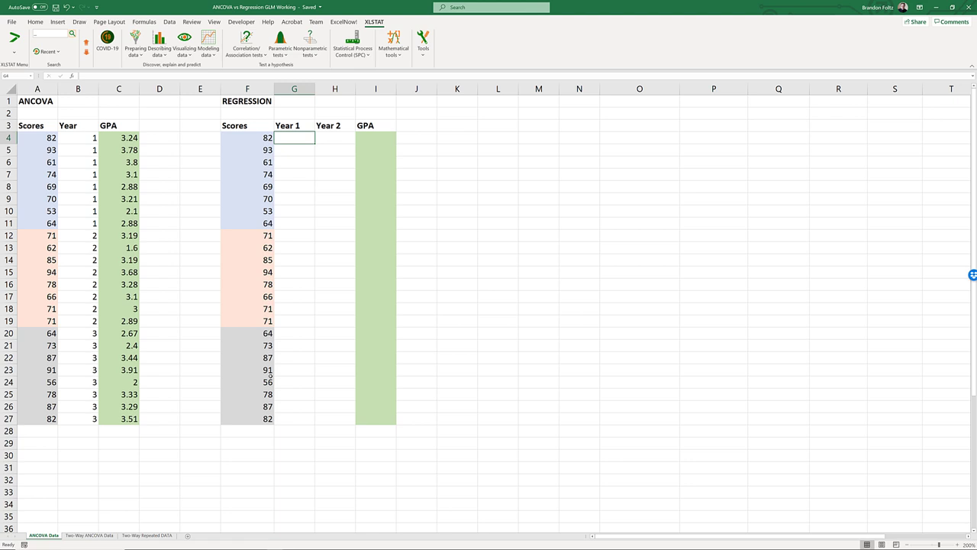
drag(37, 89, 118, 89)
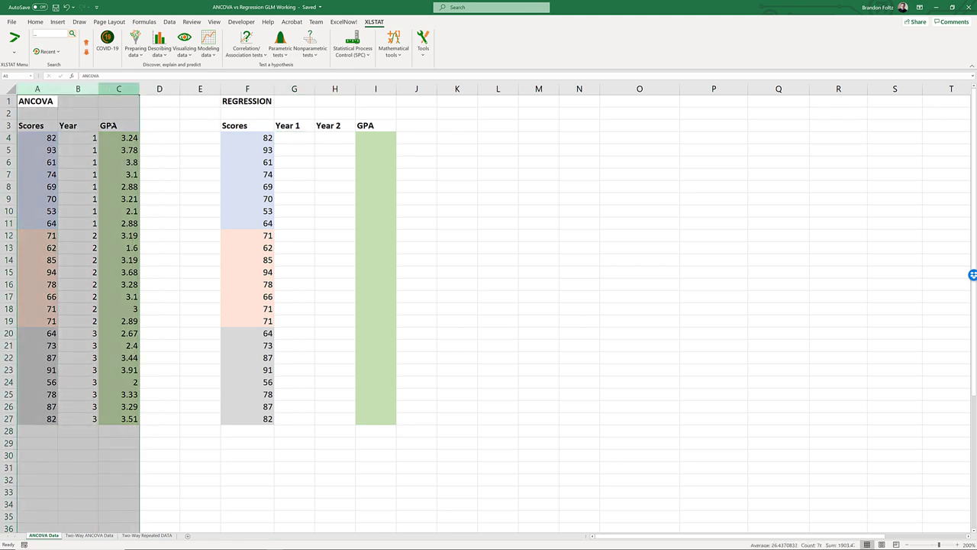
click(77, 162)
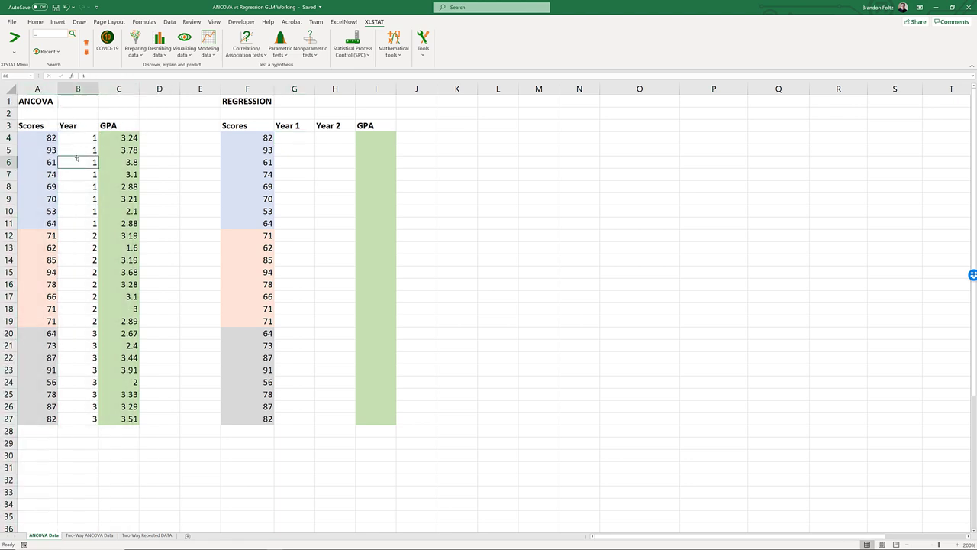
click(74, 137)
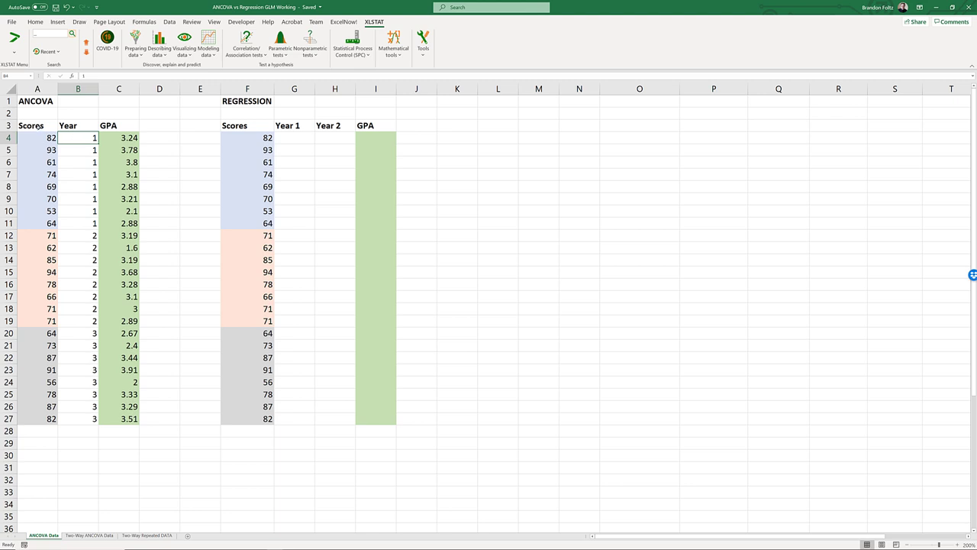
Step: Review the Scores, Year and GPA headers and the Year B3:B27 and GPA C3:C27 ranges
click(39, 127)
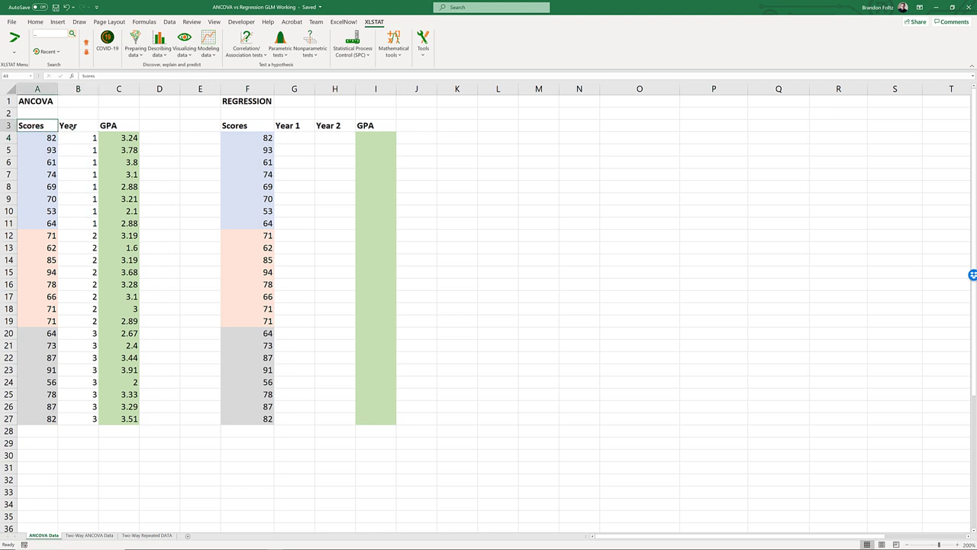
click(71, 127)
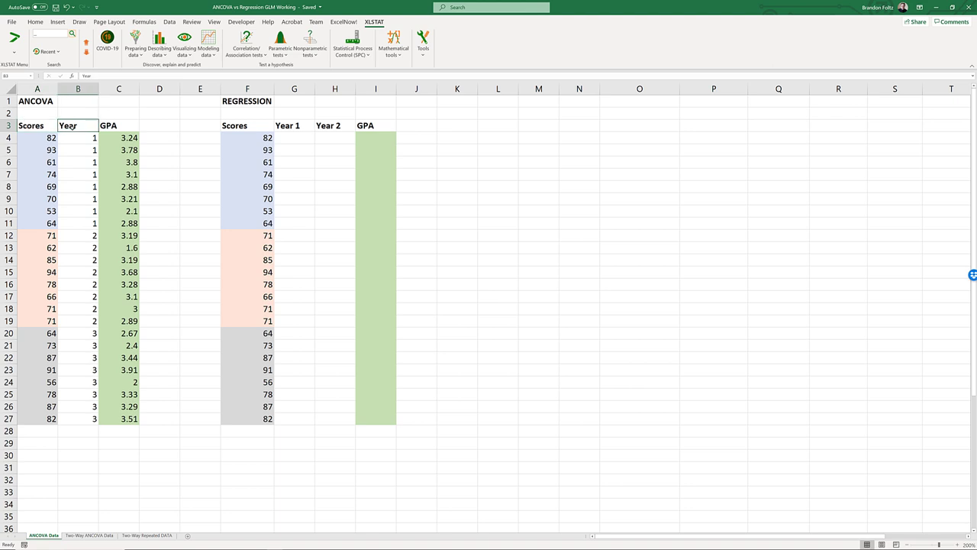
click(110, 127)
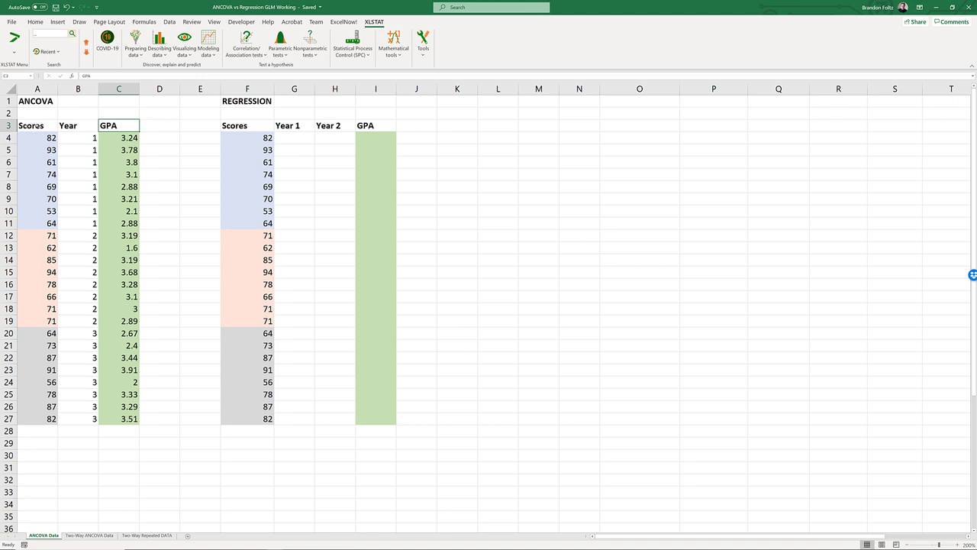
click(37, 127)
click(76, 128)
drag(78, 164, 83, 417)
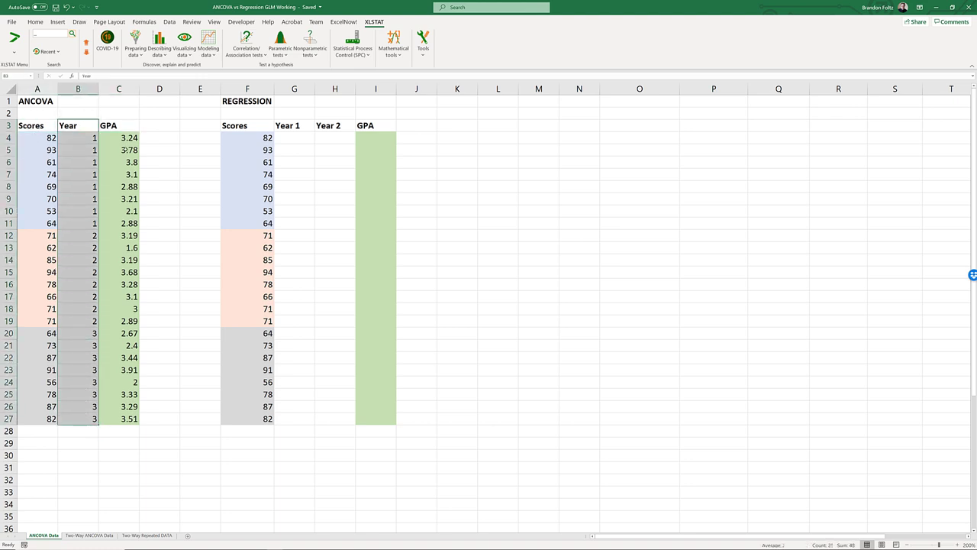
drag(113, 127, 122, 420)
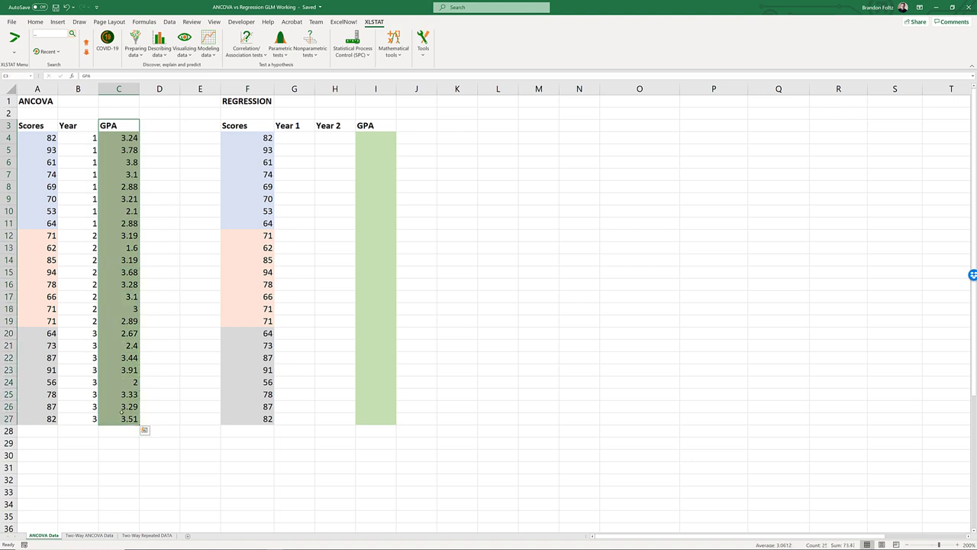
click(69, 127)
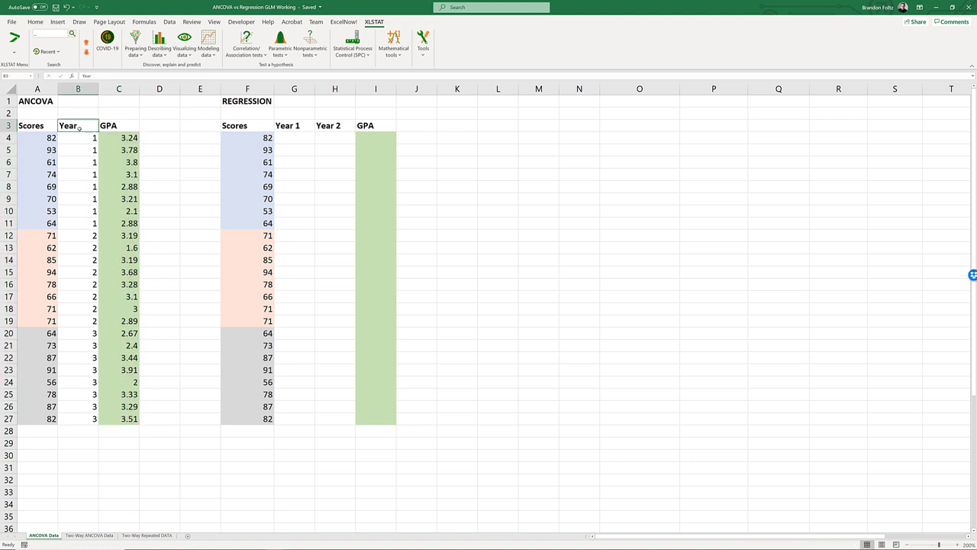
drag(78, 128, 78, 417)
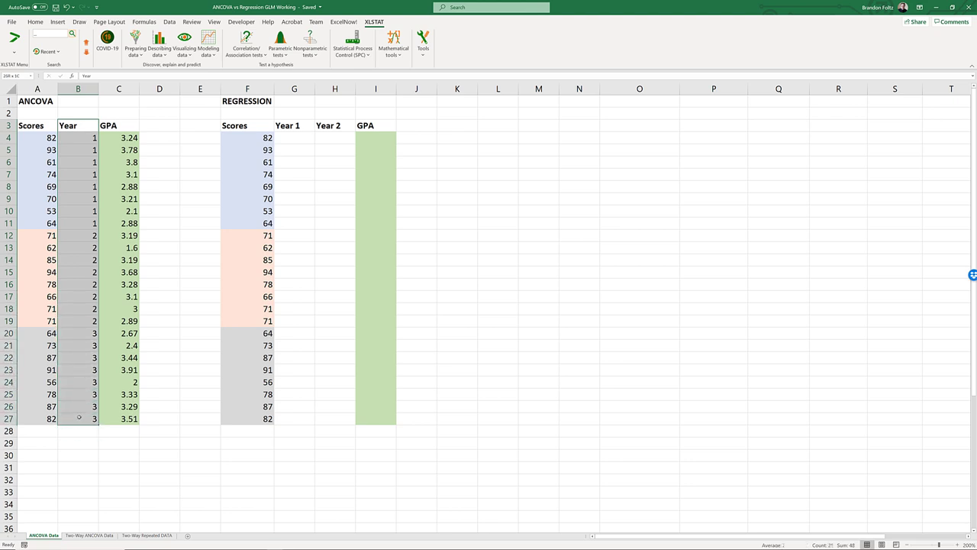
click(116, 125)
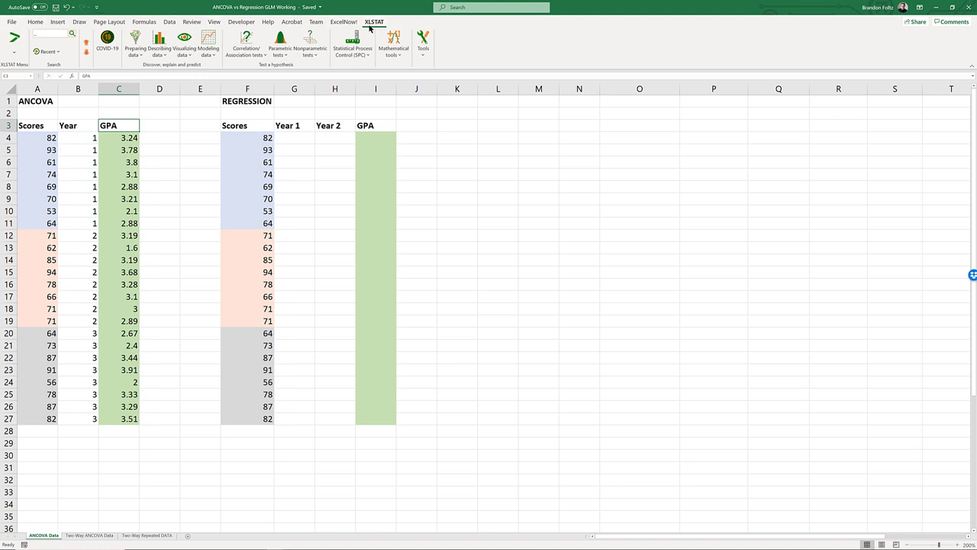
Step: Start XLSTAT's ANOVA setup with Scores A3:A27 as the dependent variable
click(209, 44)
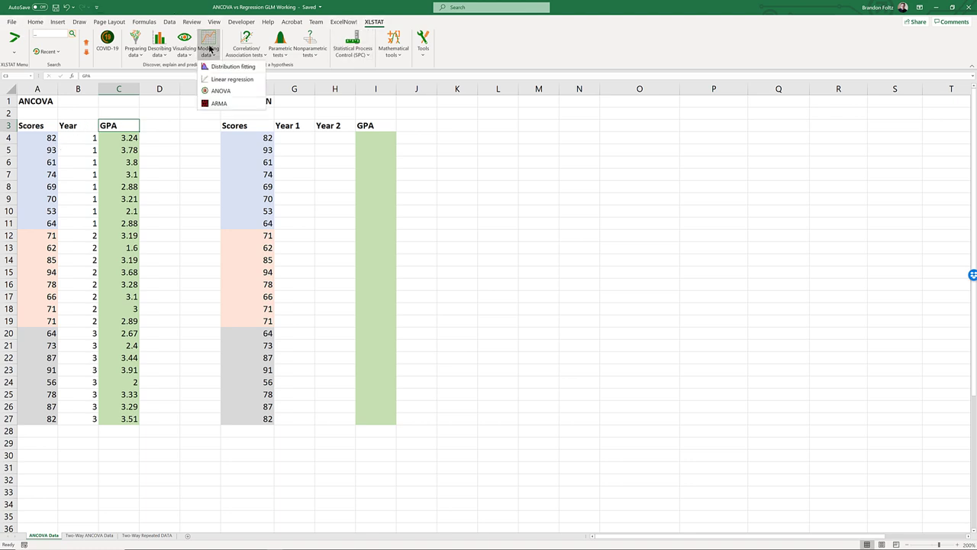
click(219, 91)
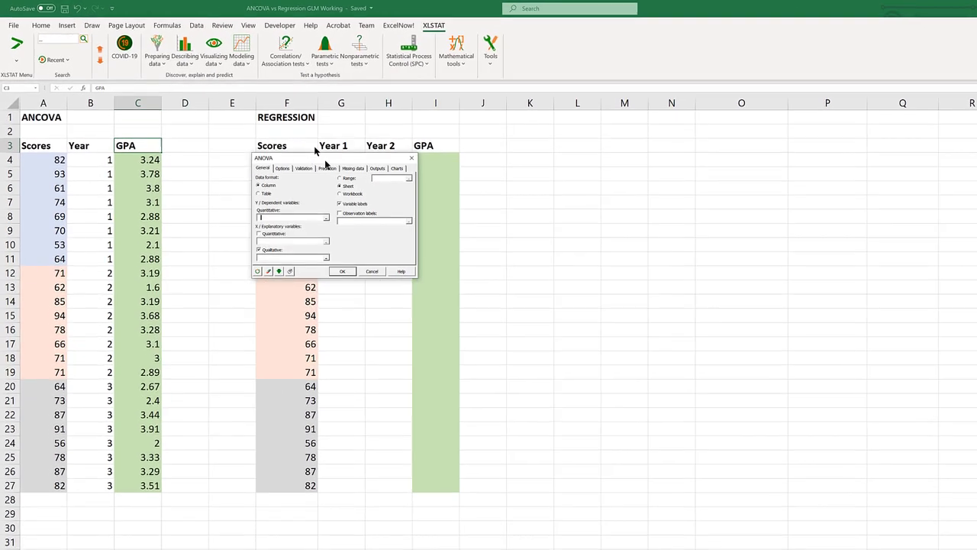
drag(325, 164, 275, 130)
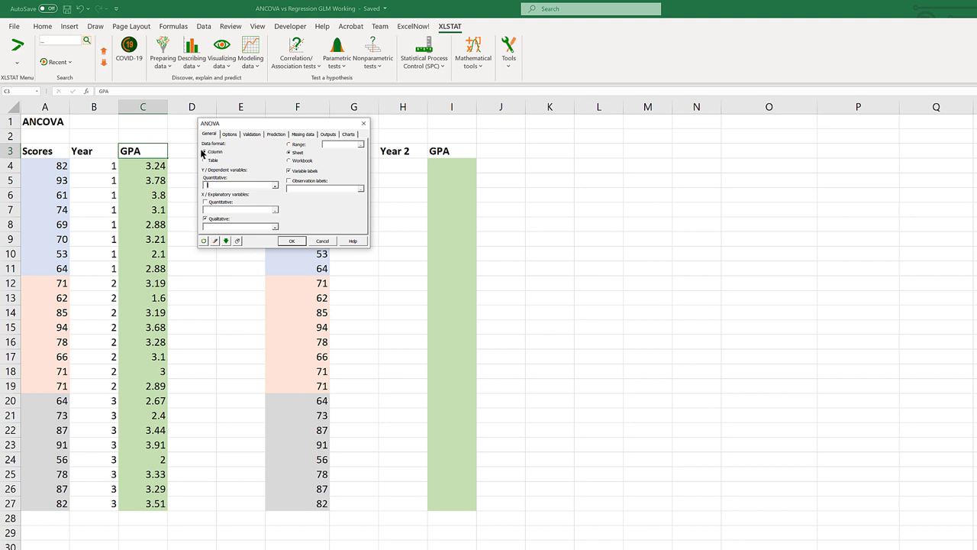
click(275, 185)
click(43, 155)
drag(42, 156, 60, 504)
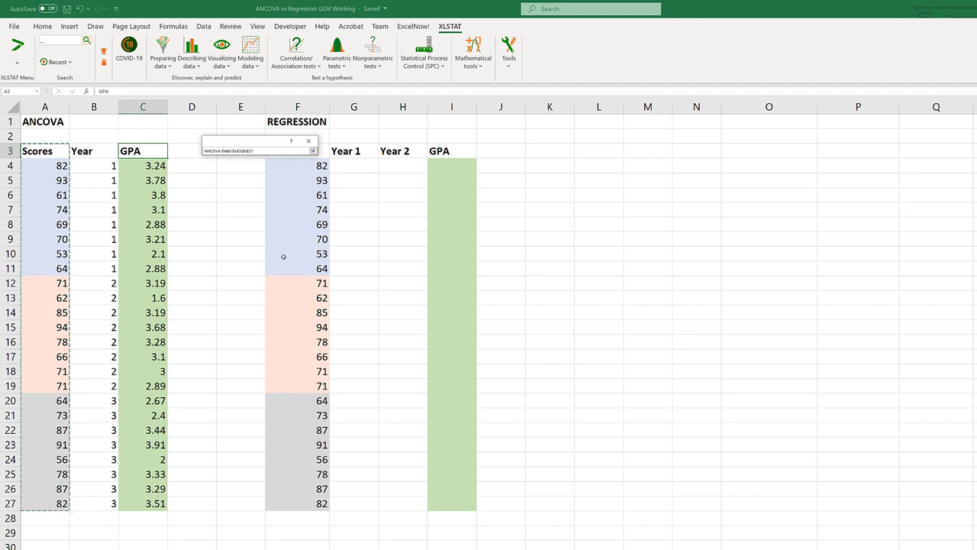
click(313, 151)
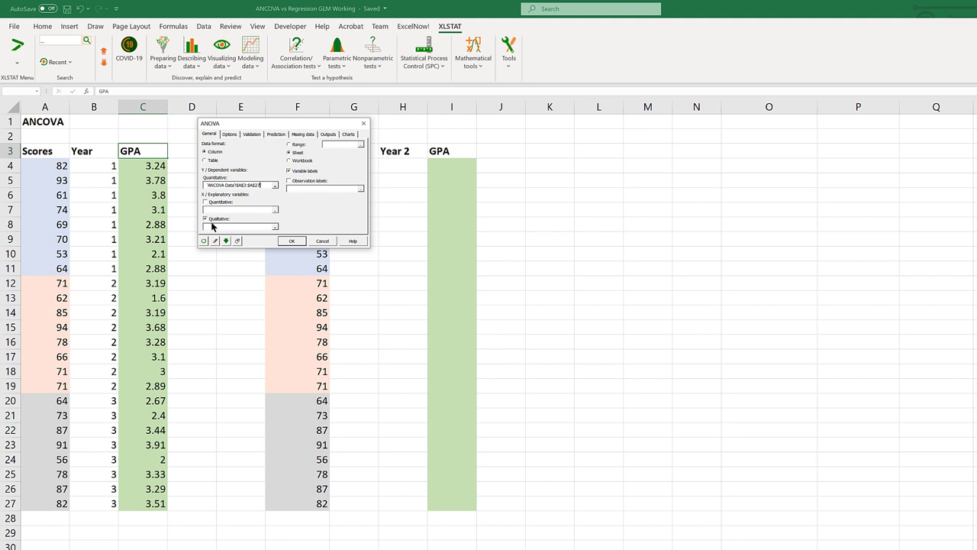
Step: Set Year B3:B27 as the qualitative factor and GPA C3:C27 as the quantitative covariate
click(275, 227)
drag(92, 153, 104, 505)
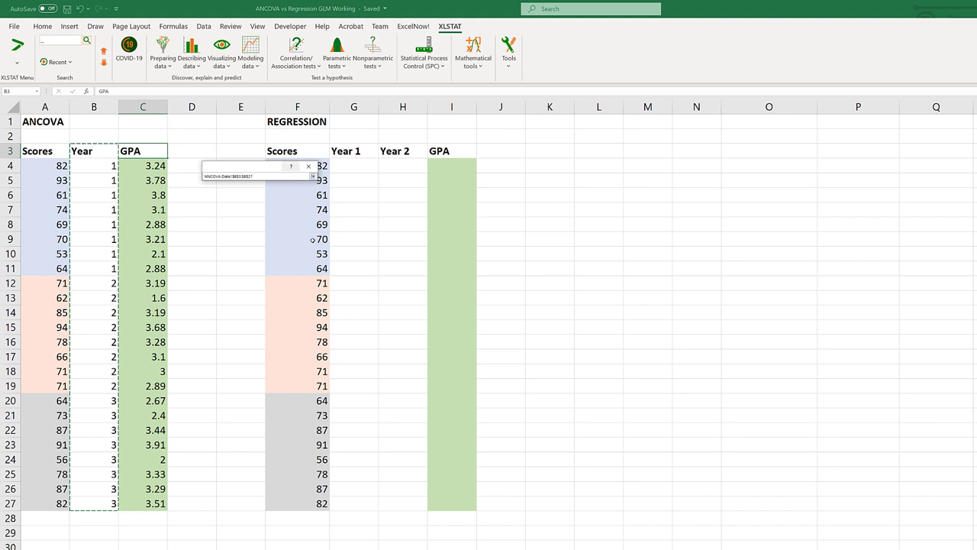
click(312, 177)
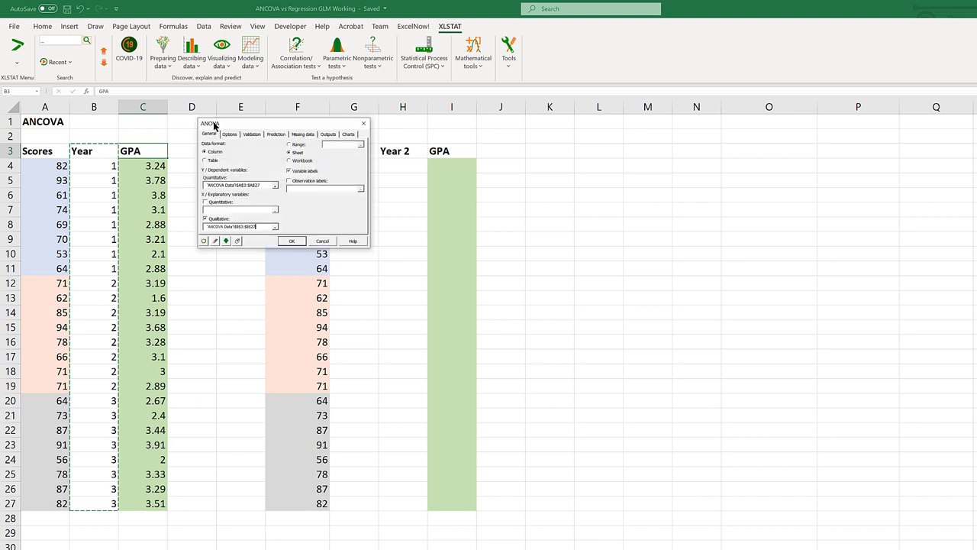
click(210, 204)
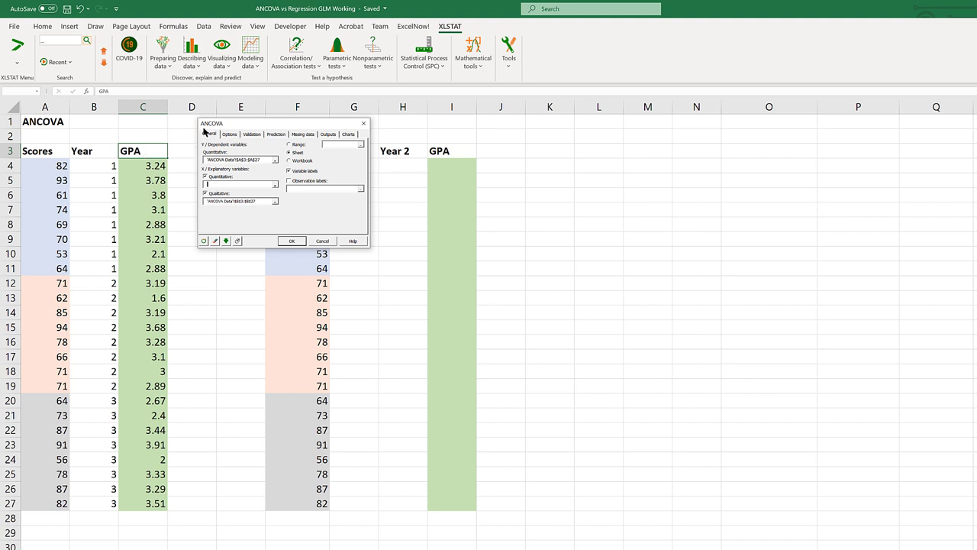
click(274, 184)
drag(146, 150, 156, 500)
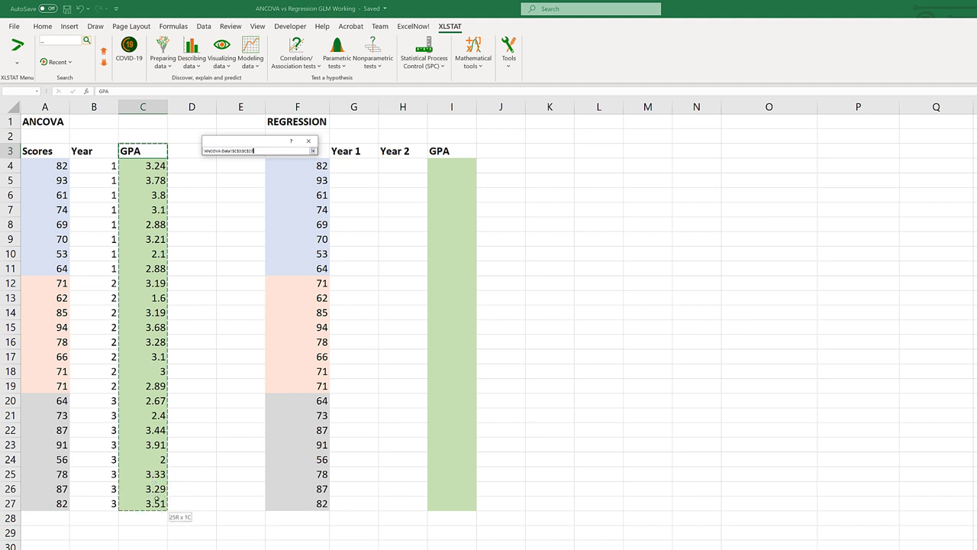
click(309, 142)
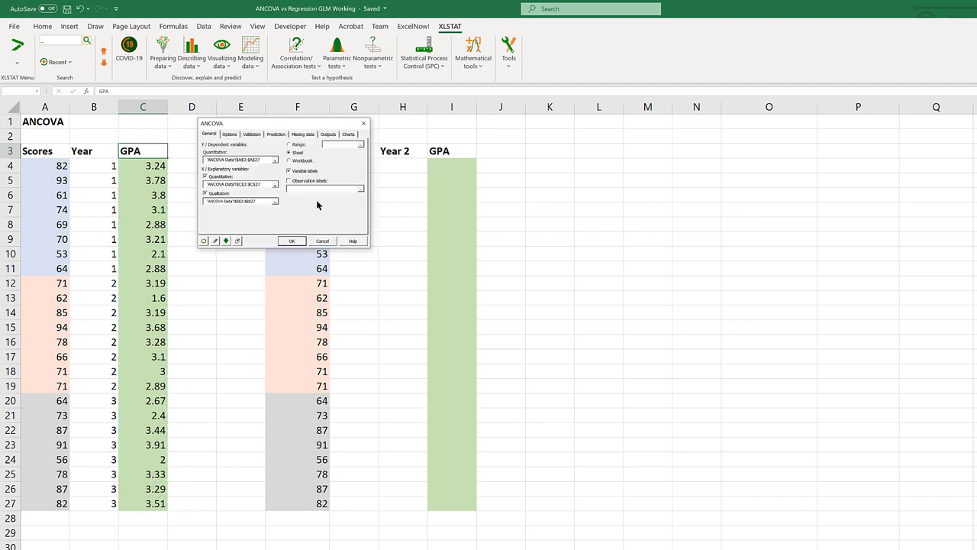
Step: Review the model options and outputs, then run the ANCOVA and accept the selections
click(229, 135)
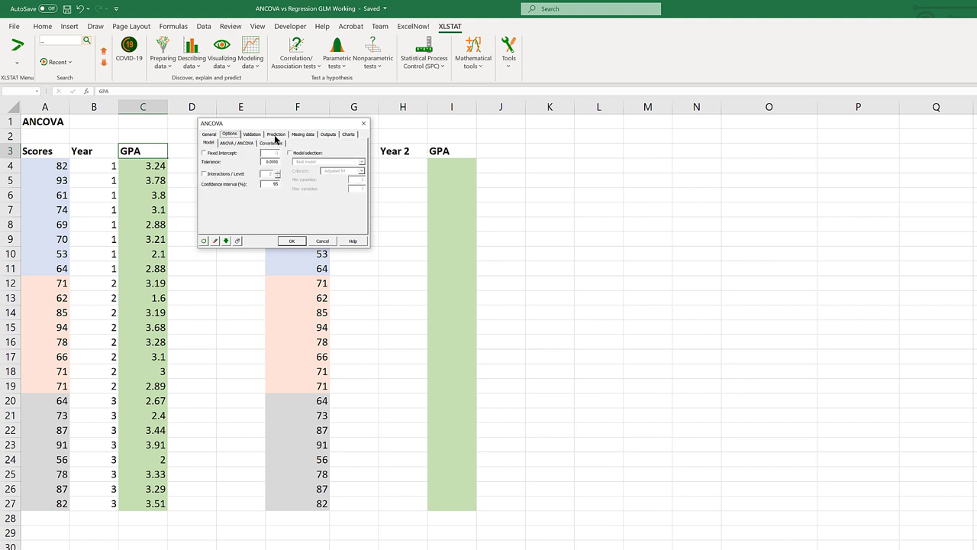
click(327, 135)
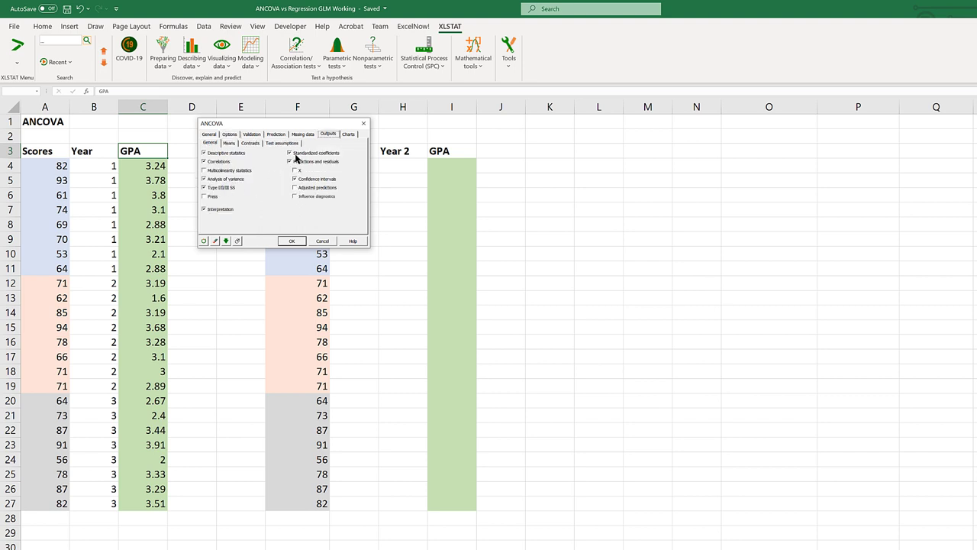
click(293, 242)
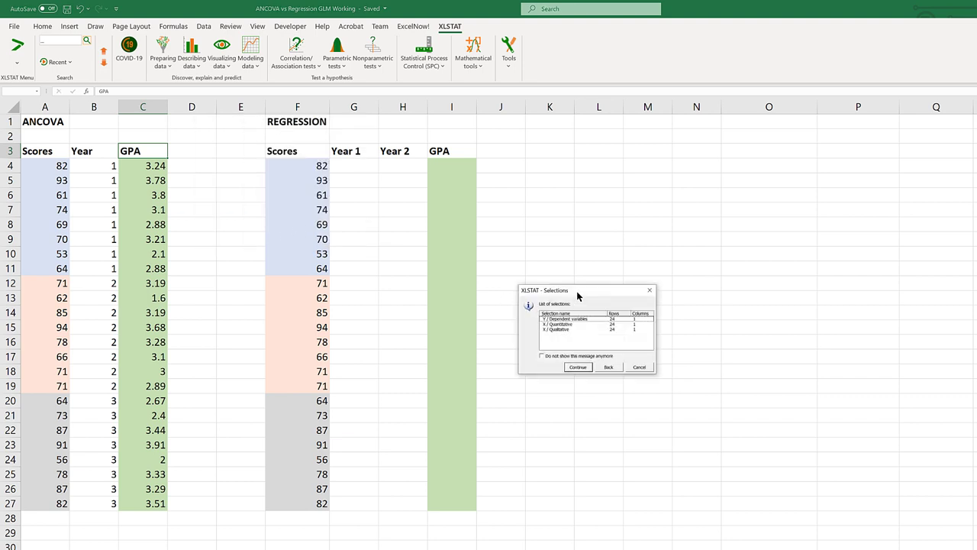
drag(580, 291, 256, 146)
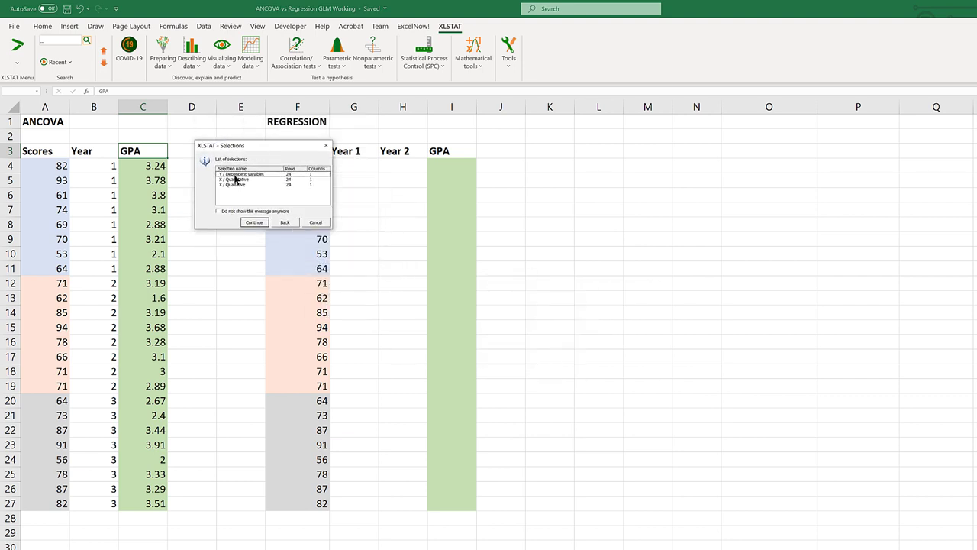
click(254, 222)
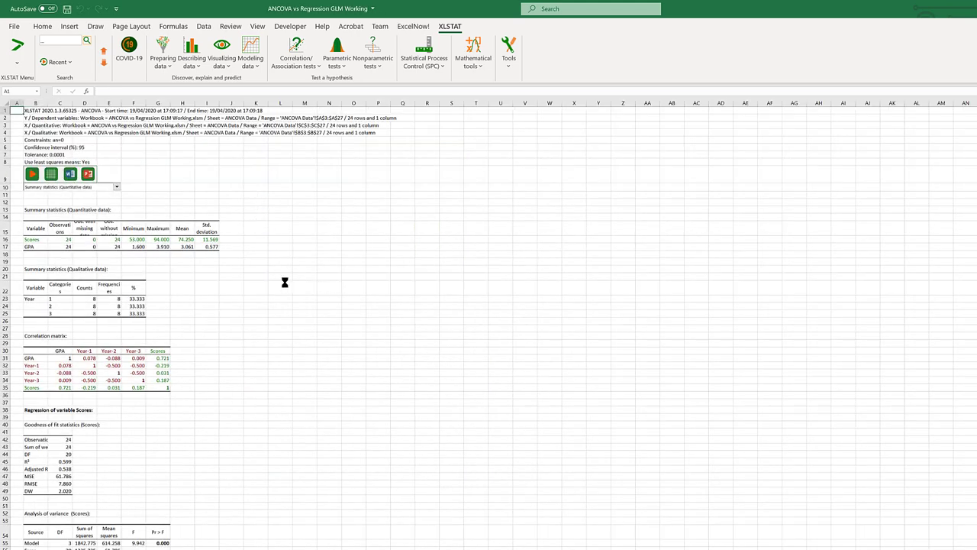
ctrl+scroll(285, 283, up, 5)
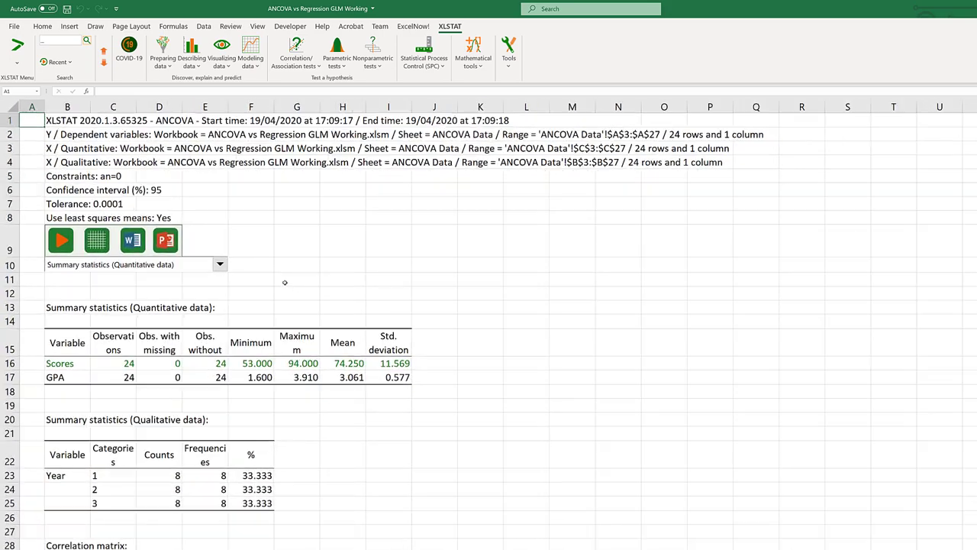
ctrl+scroll(285, 282, up, 3)
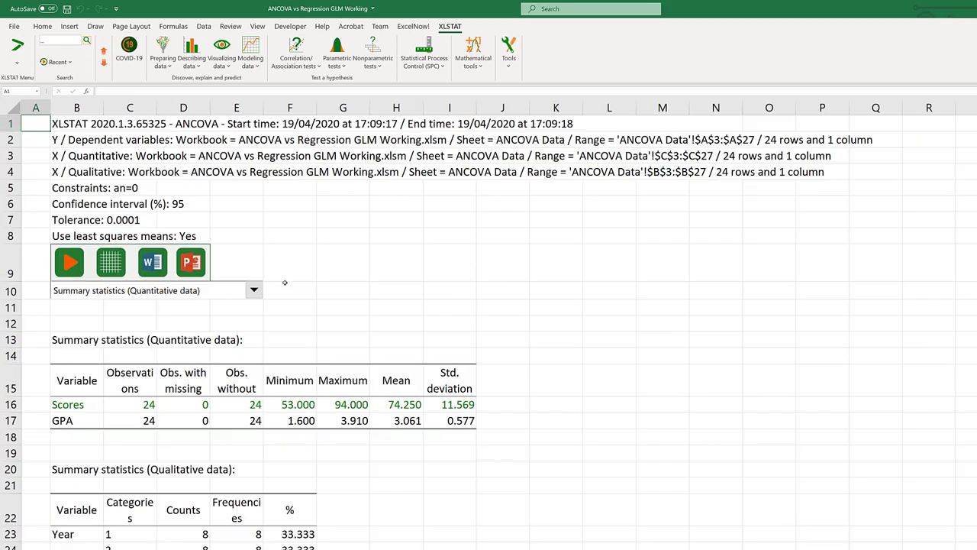
scroll(441, 288, down, 8)
scroll(441, 288, down, 4)
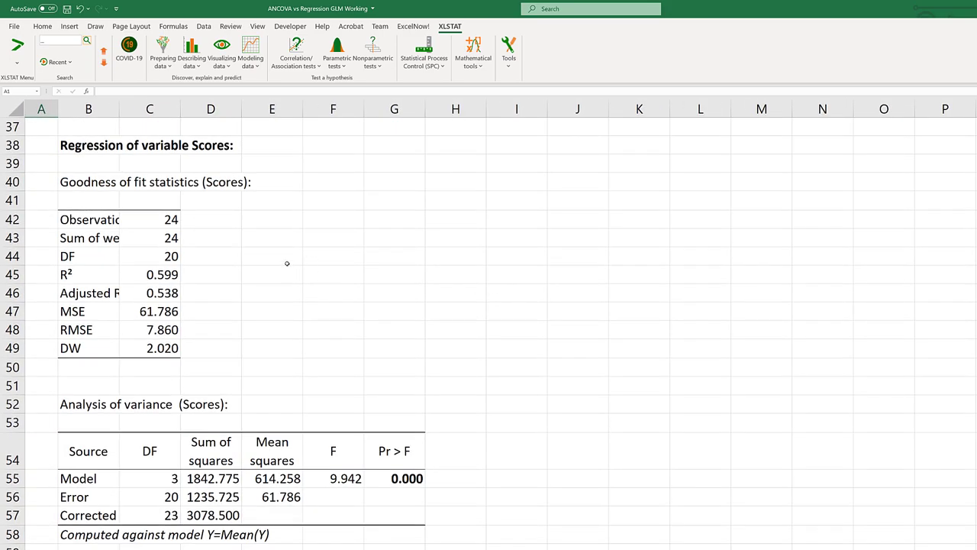
click(90, 275)
click(148, 282)
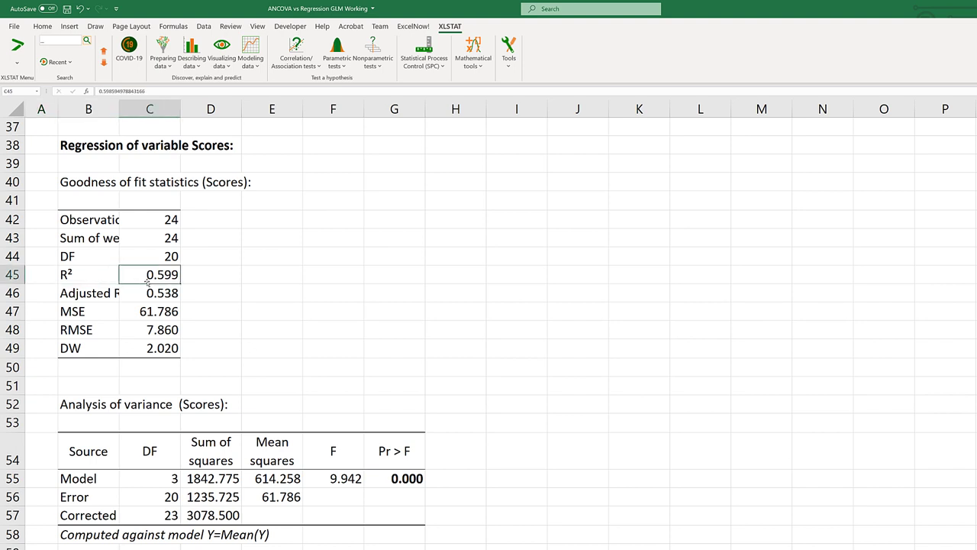
click(86, 330)
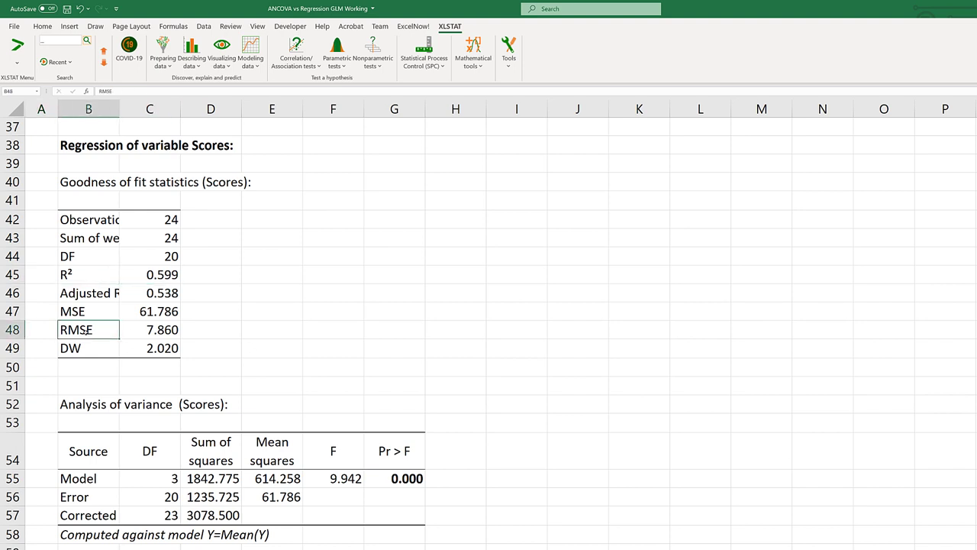
click(153, 333)
double_click(95, 330)
click(151, 330)
scroll(150, 330, down, 4)
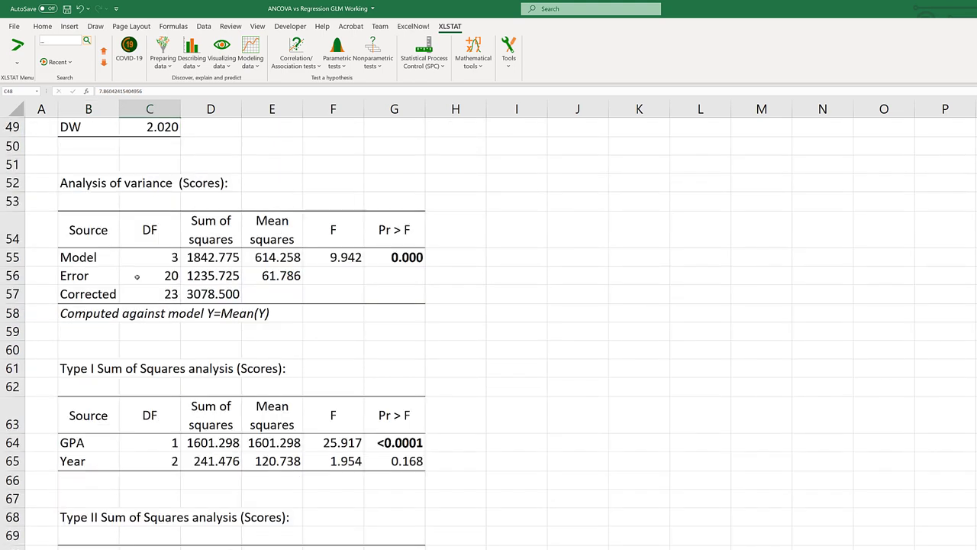
scroll(137, 276, up, 2)
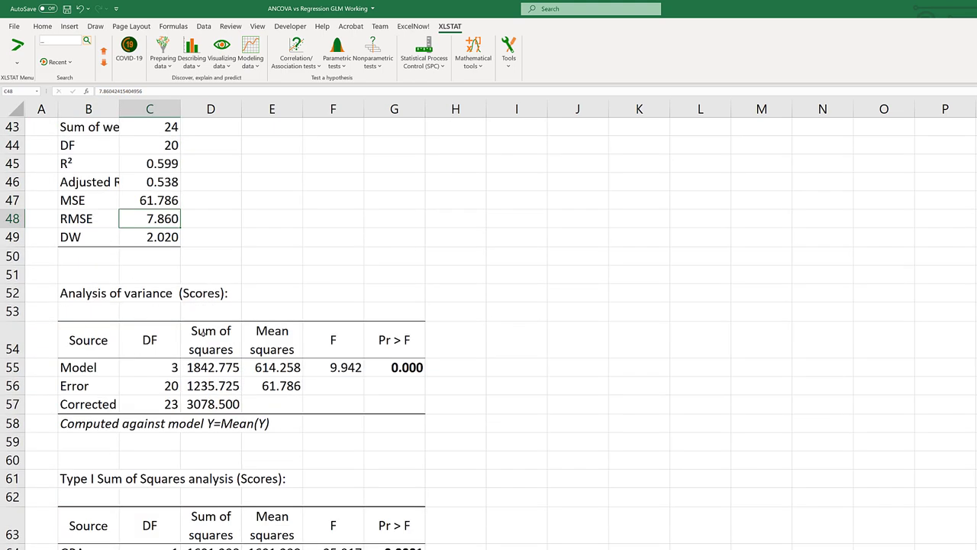
click(333, 367)
click(393, 374)
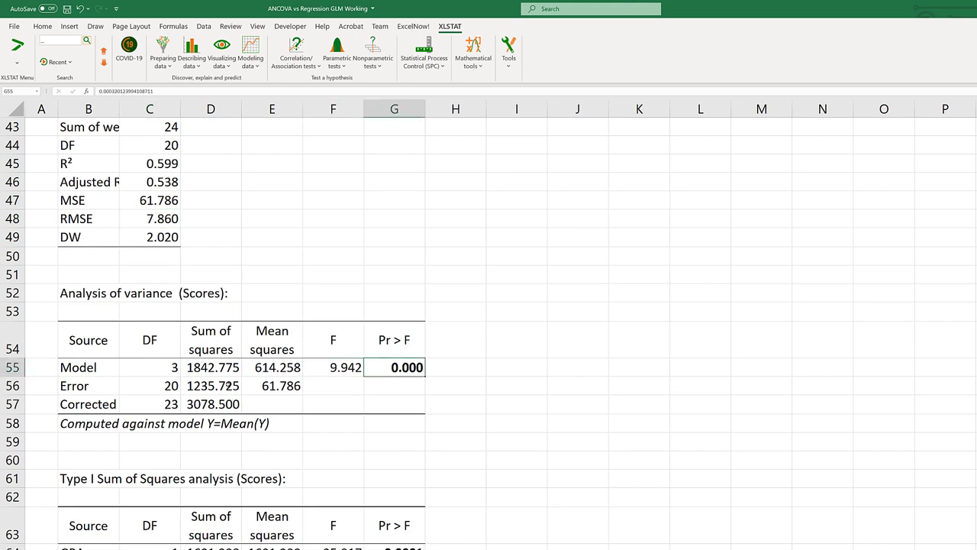
scroll(229, 385, down, 4)
scroll(230, 386, up, 5)
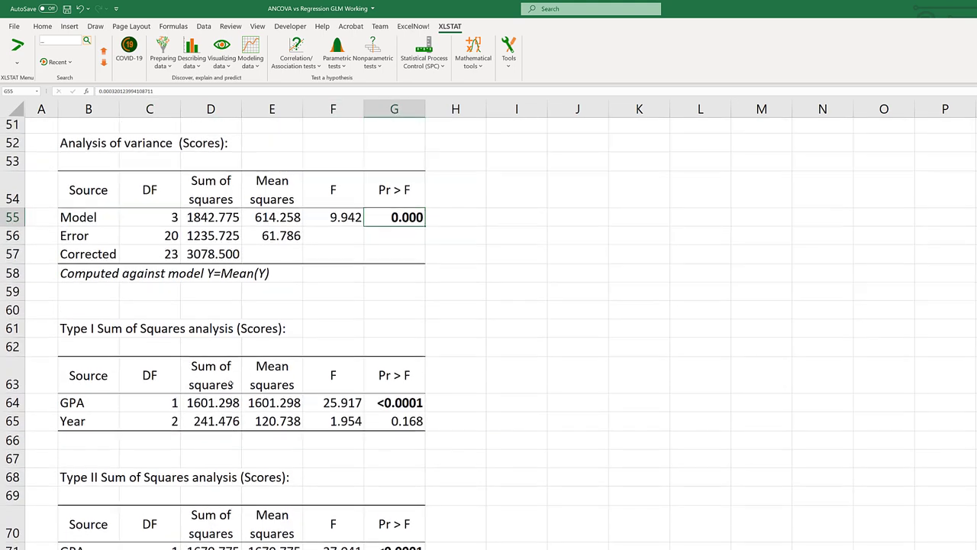
scroll(194, 345, down, 10)
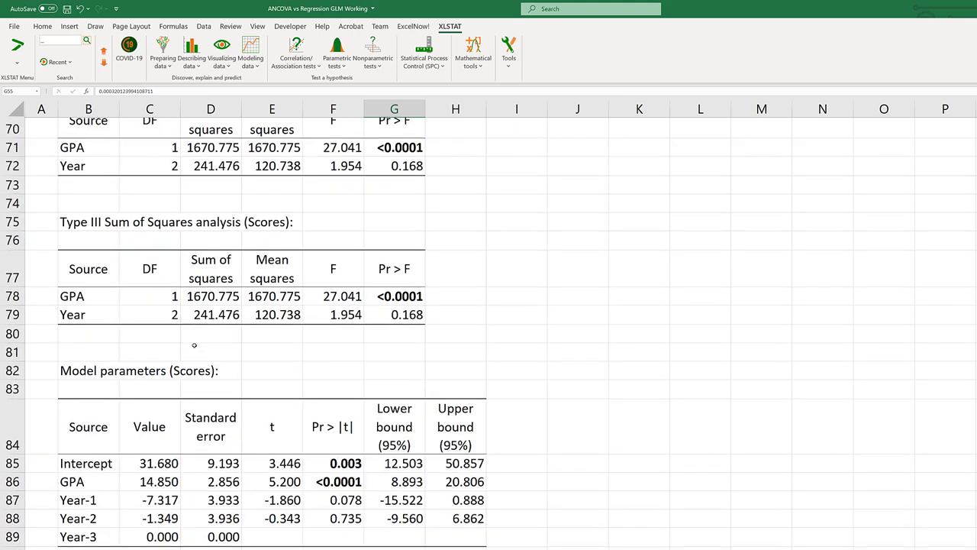
scroll(194, 345, down, 3)
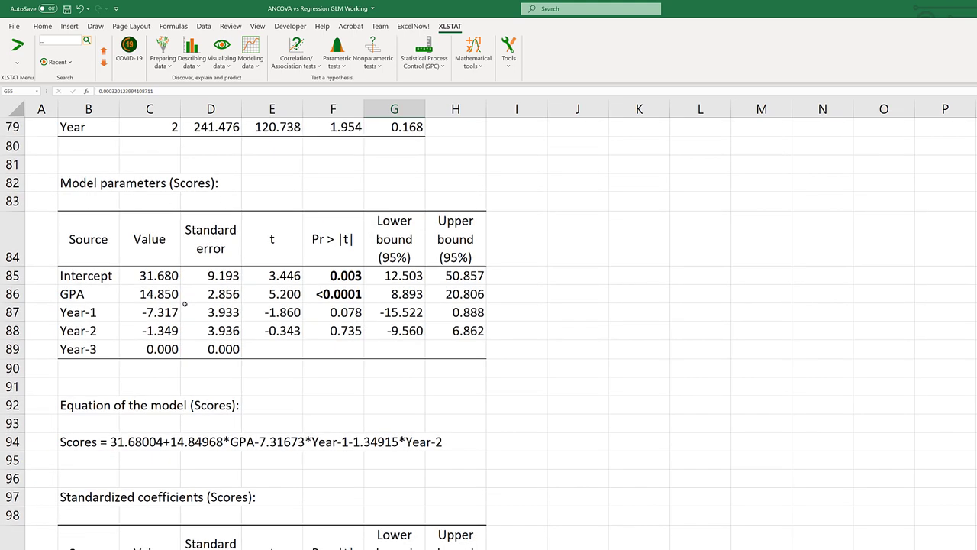
scroll(208, 345, up, 20)
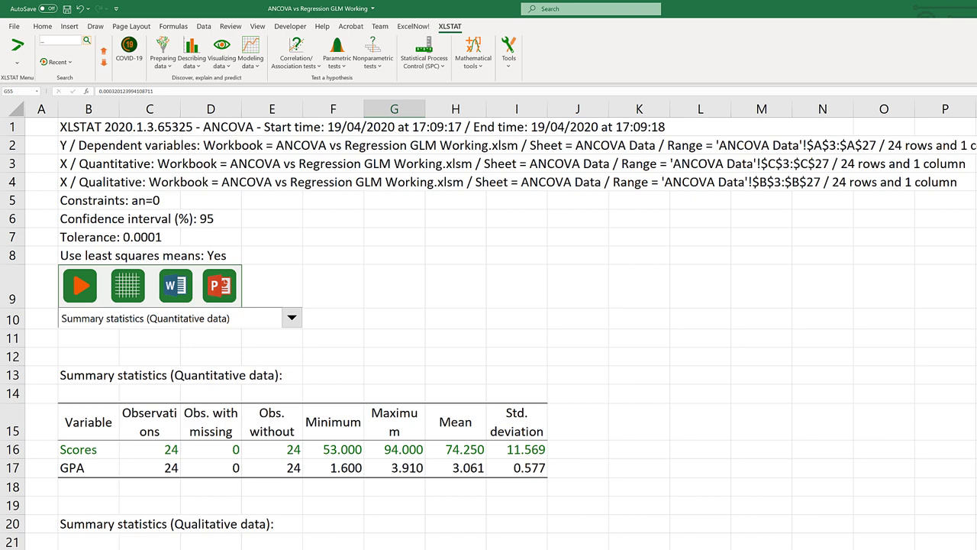
scroll(289, 479, down, 10)
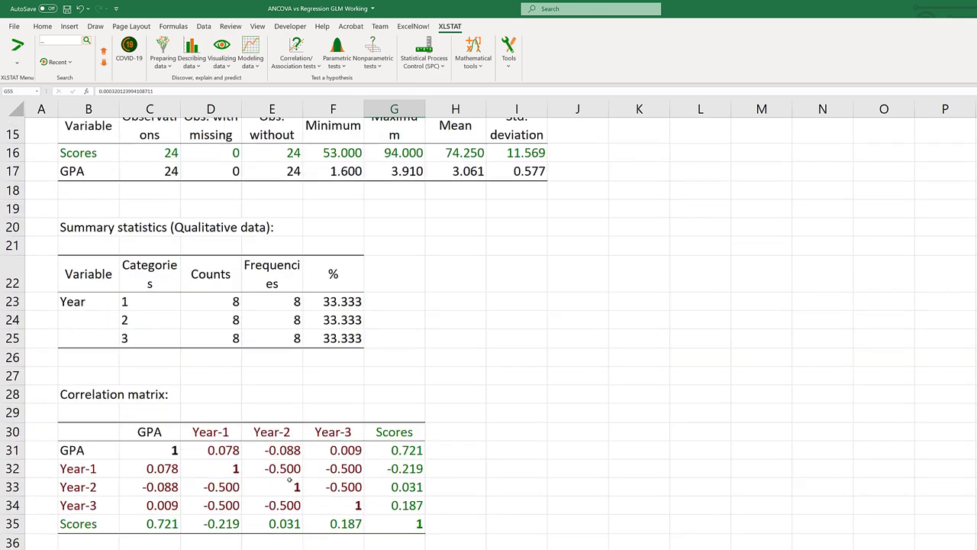
scroll(289, 479, down, 5)
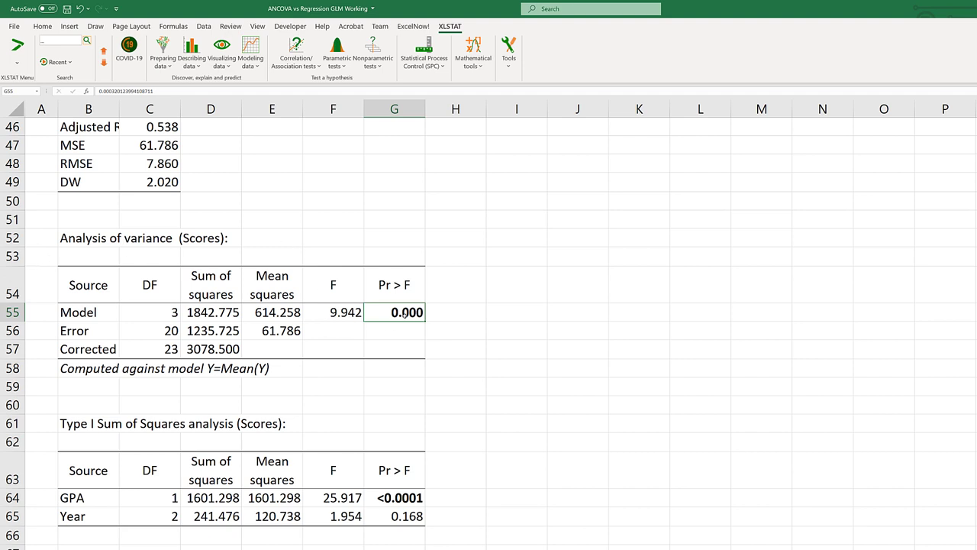
click(348, 312)
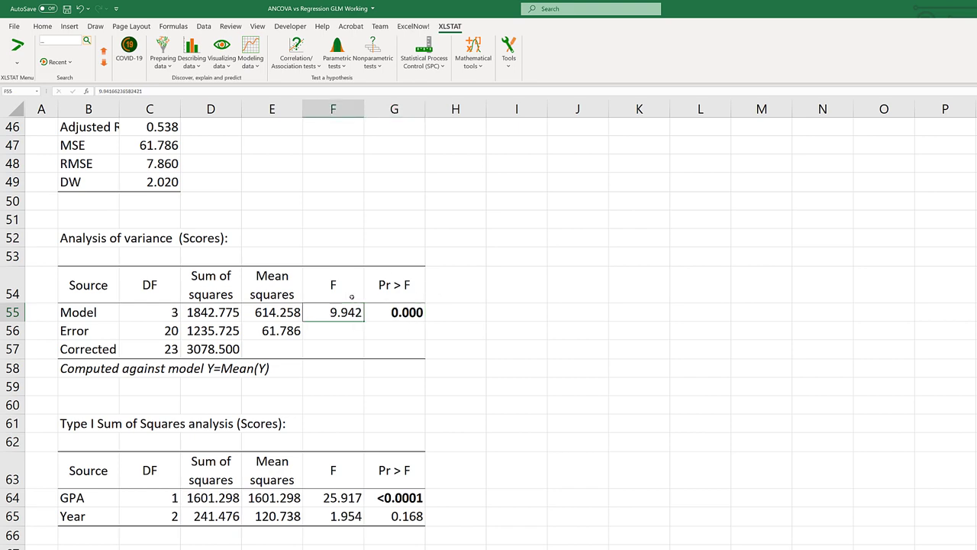
scroll(334, 311, down, 7)
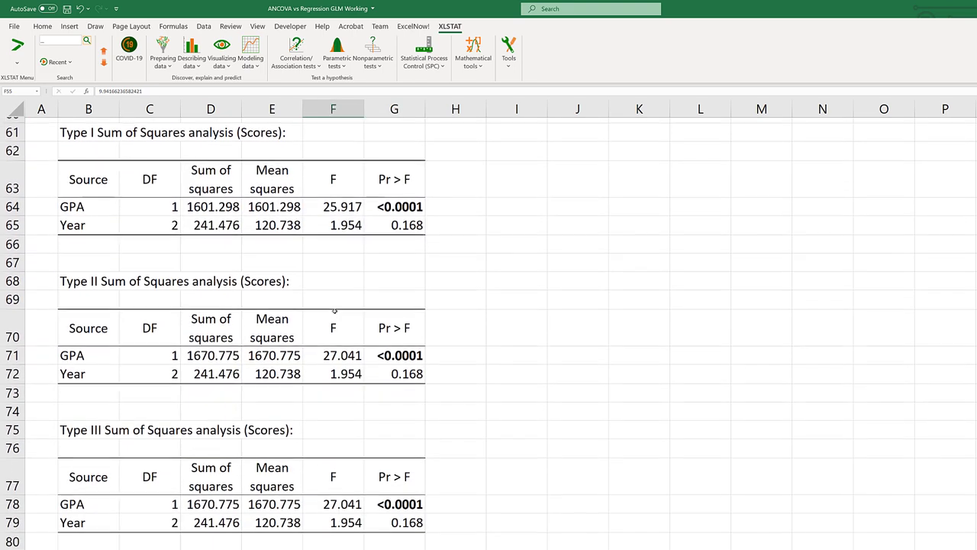
scroll(334, 311, down, 2)
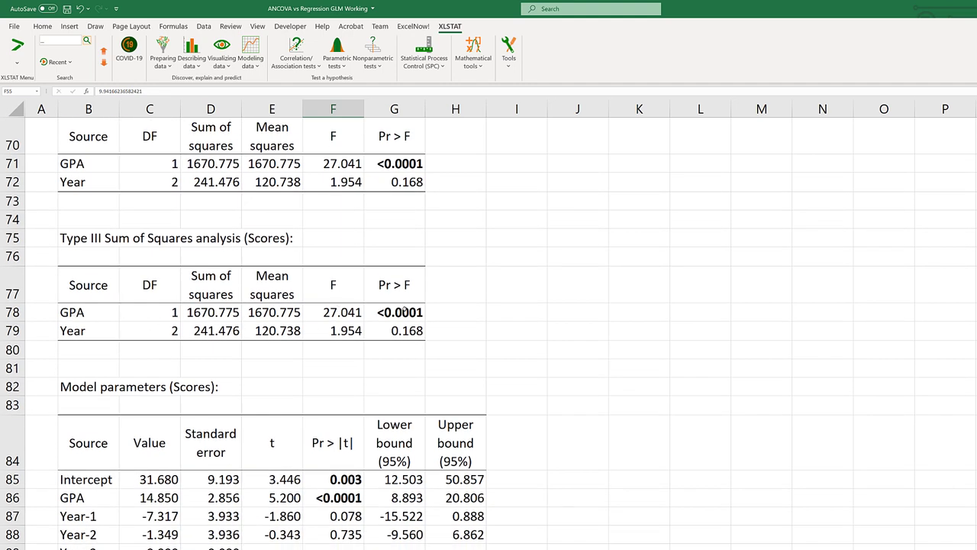
click(404, 312)
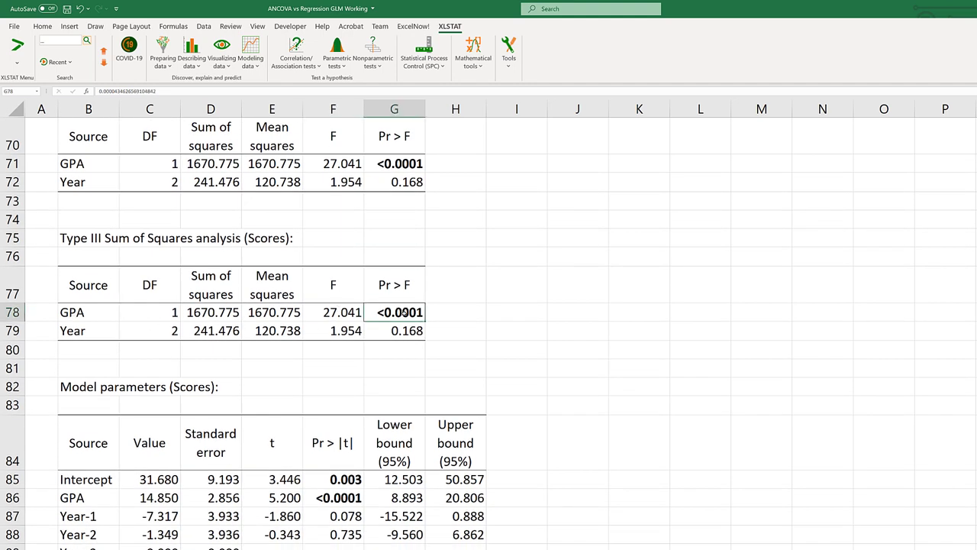
scroll(388, 312, up, 20)
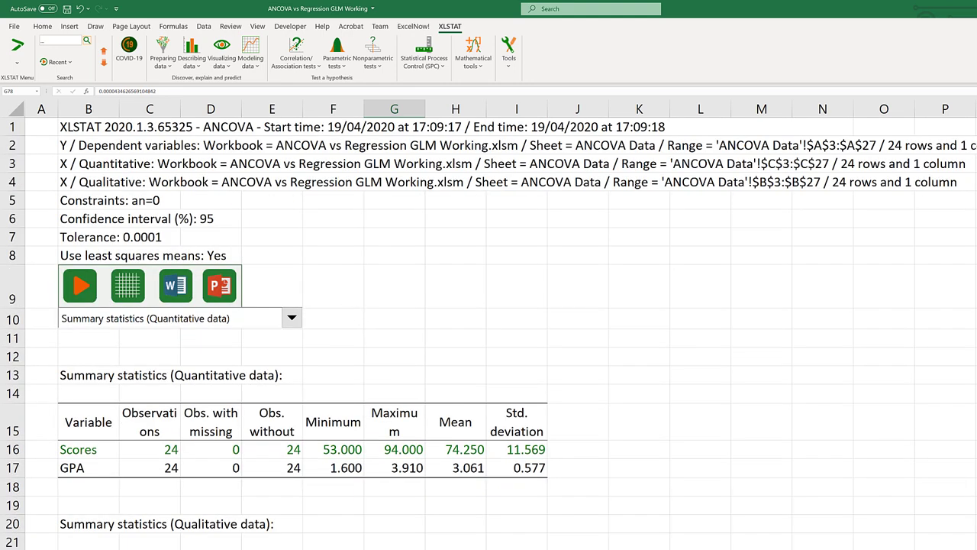
Step: Fill 1s in Year 1 rows 4–11 and Year 2 rows 12–19
key(ctrl+Page_Up)
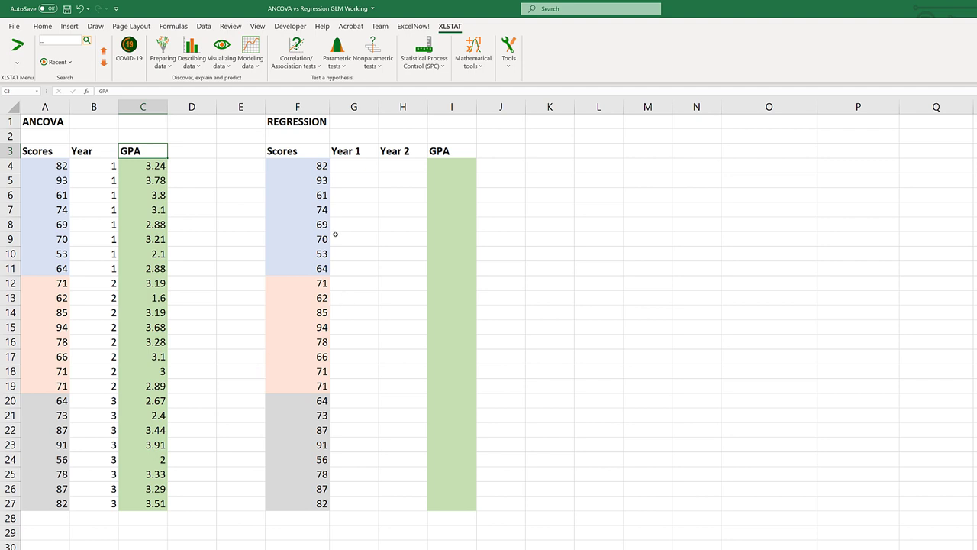
click(372, 198)
click(353, 166)
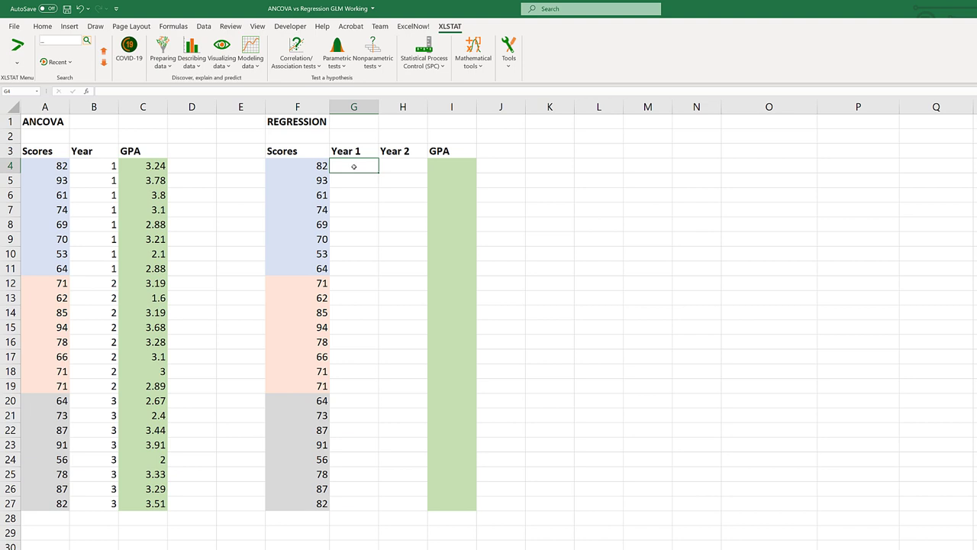
text(1)
key(Return)
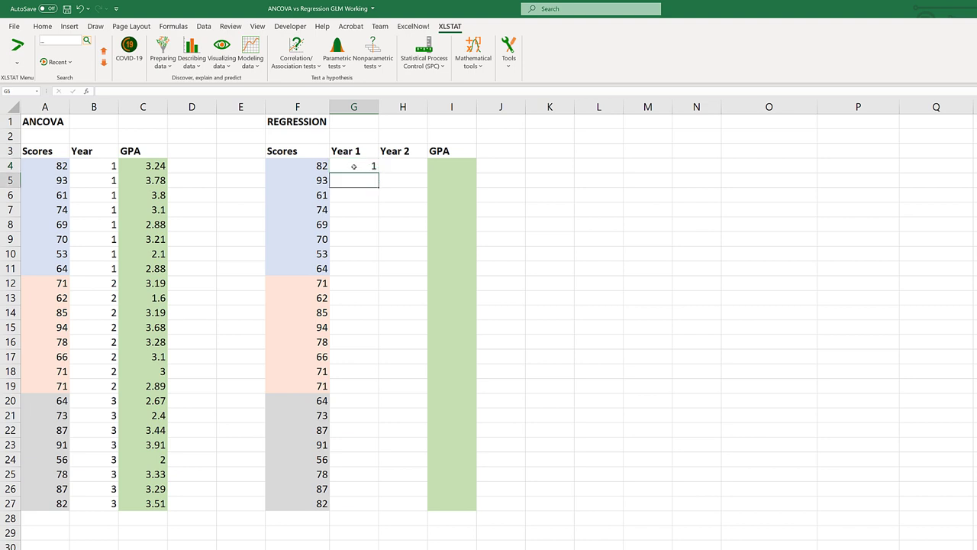
key(Up)
drag(379, 174, 374, 269)
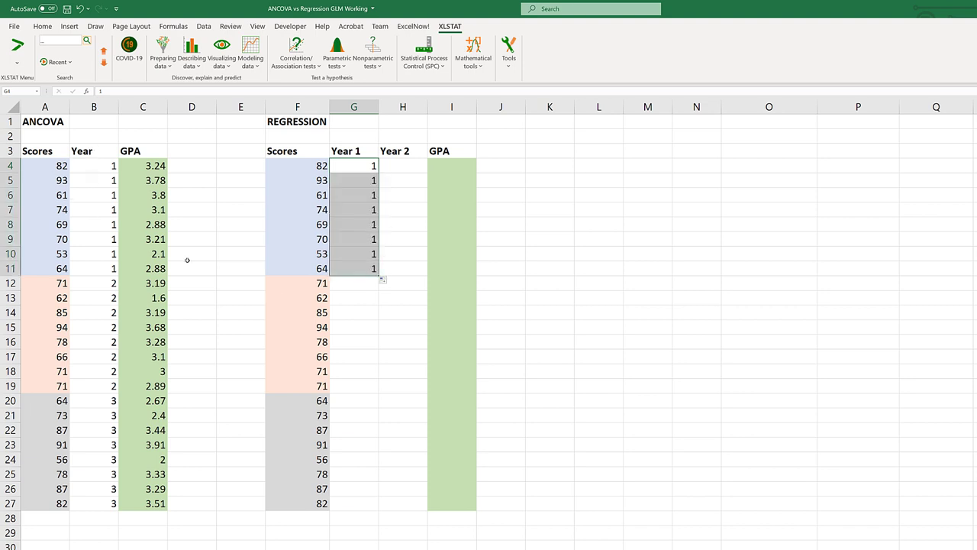
click(405, 284)
text(1)
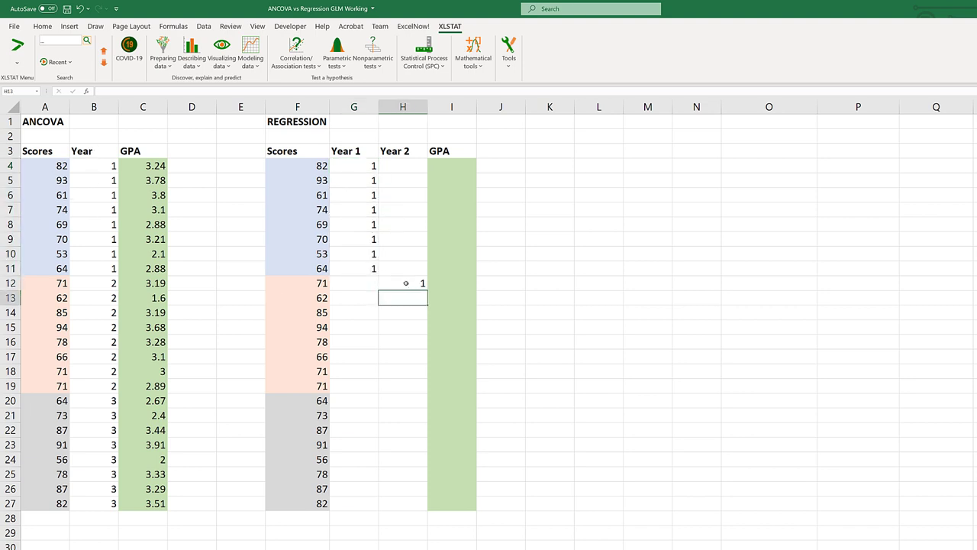
key(ctrl+Return)
drag(428, 289, 431, 394)
Step: Fill 0s in both Year 1 and Year 2 columns for rows 20–27
drag(350, 390, 350, 402)
click(349, 402)
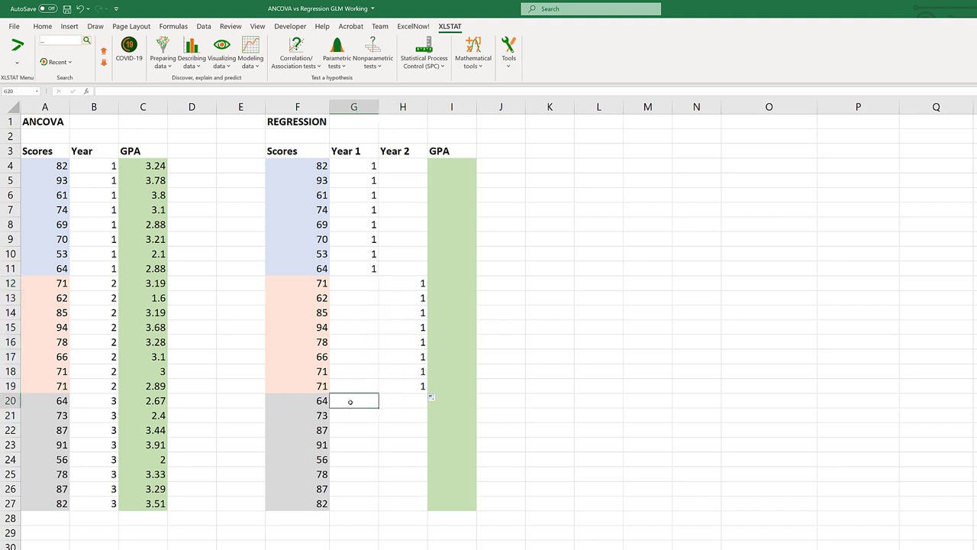
text(0)
key(Tab)
click(349, 398)
key(Tab)
text(0)
key(Return)
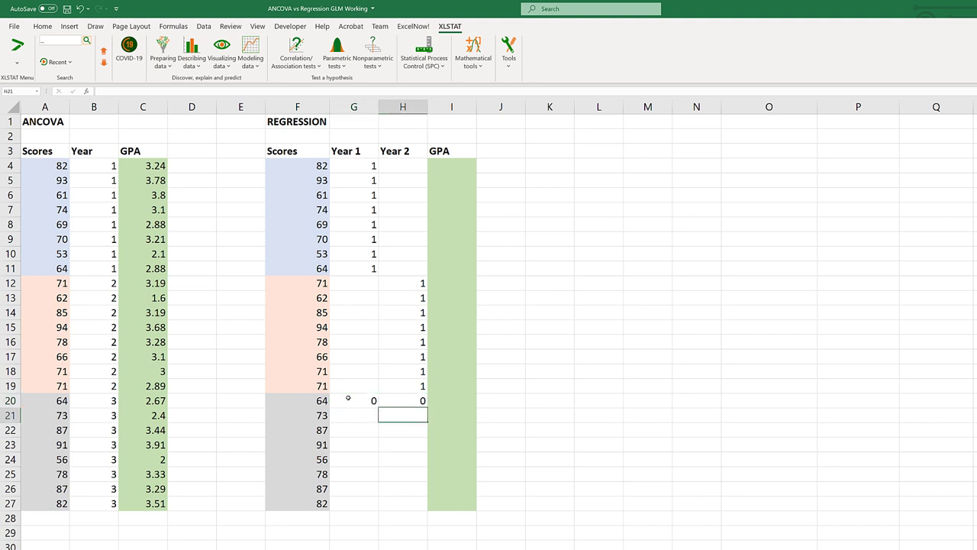
drag(348, 400, 347, 505)
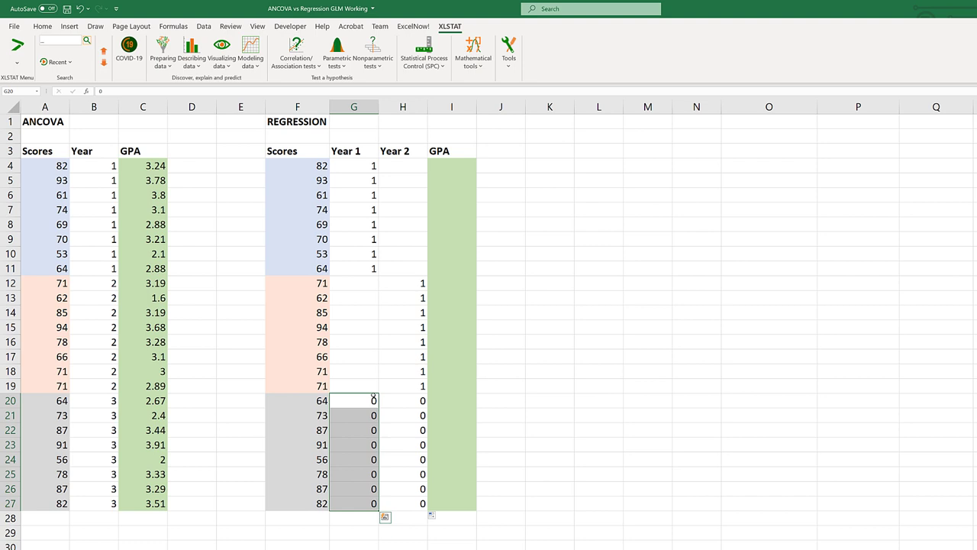
Step: Copy the zeros into Year 1 rows 12–19 and Year 2 rows 4–11
key(ctrl+c)
click(351, 281)
key(ctrl+v)
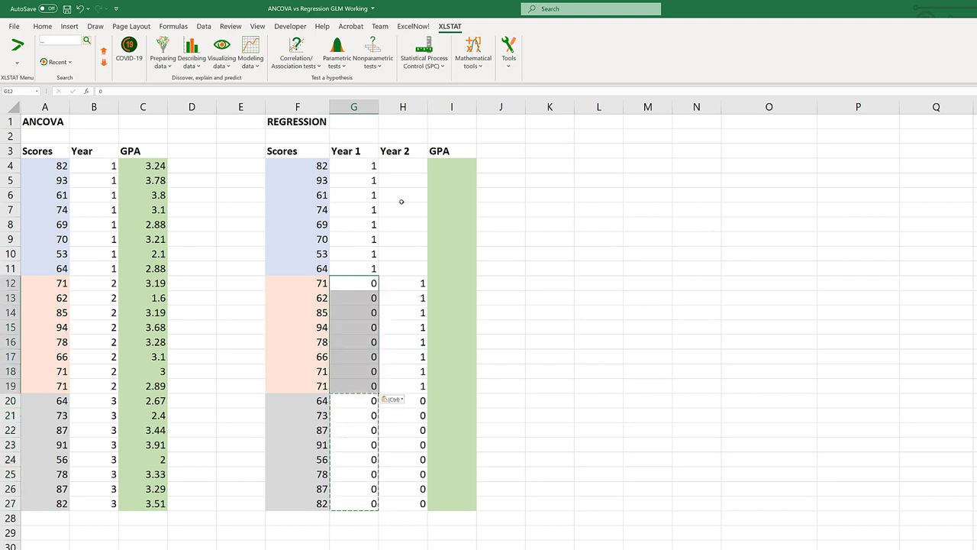
click(396, 167)
drag(397, 167, 397, 268)
key(ctrl+v)
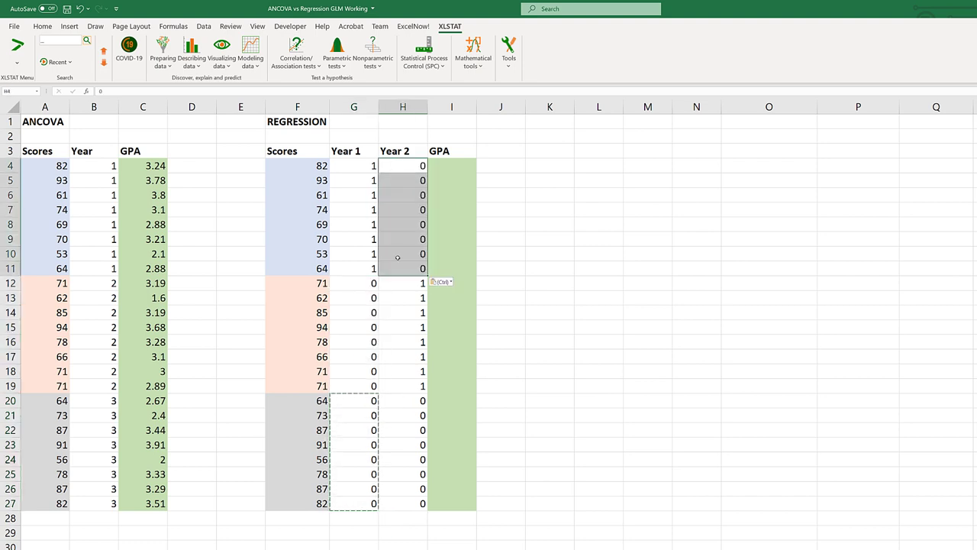
click(405, 297)
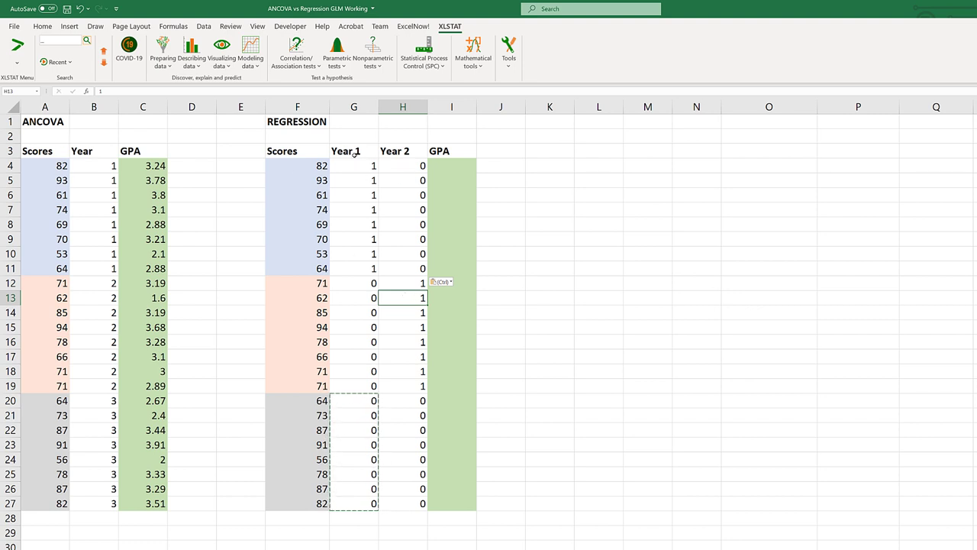
Step: Copy the GPA values C4:C27 into the REGRESSION table starting at I4
drag(135, 165, 141, 504)
key(ctrl+c)
click(447, 165)
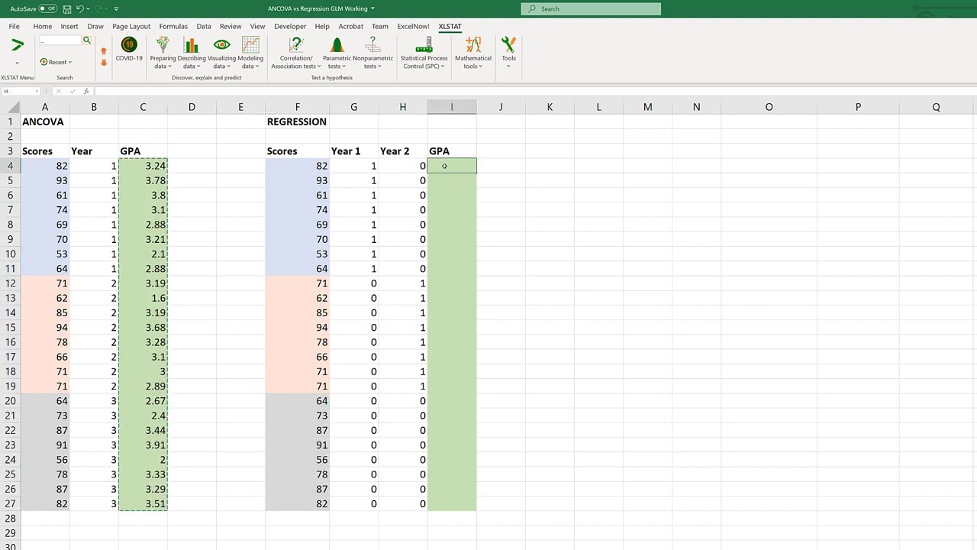
key(ctrl+v)
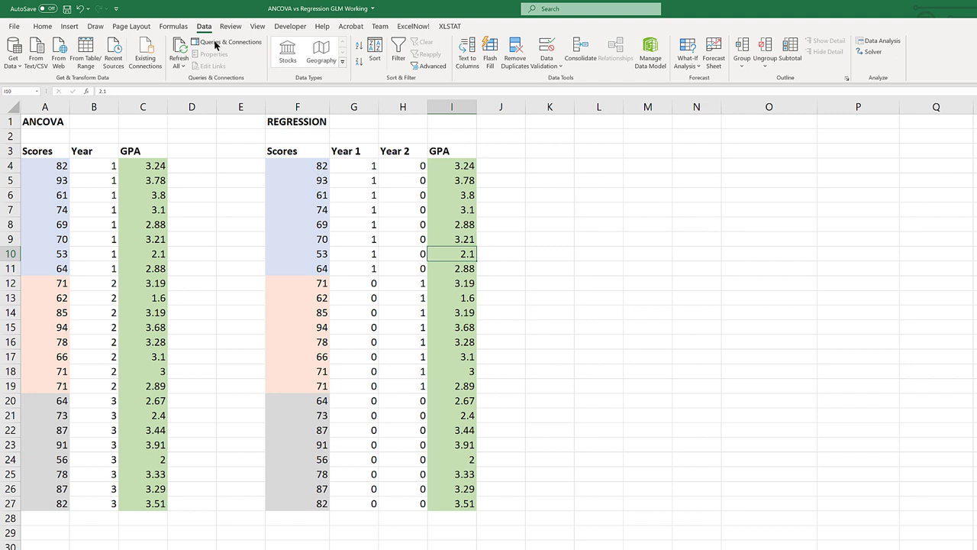
Step: Run ToolPak Regression with Y range F3:F27, X range G3:I27, labels, output at K1
click(877, 41)
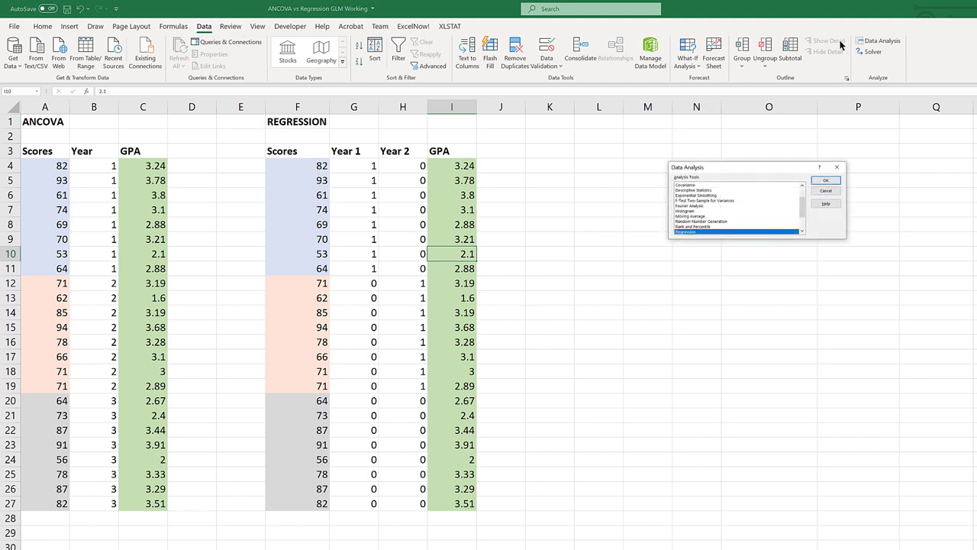
click(828, 182)
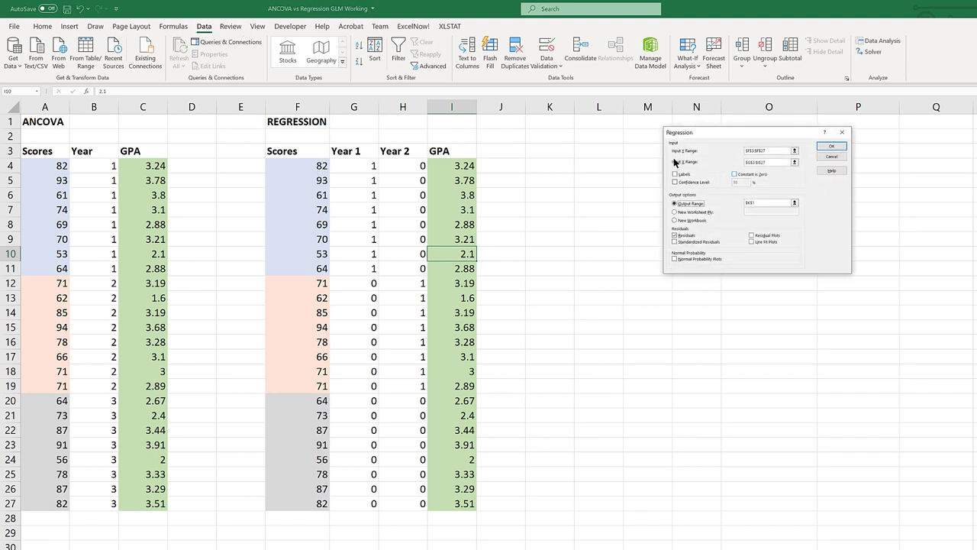
click(794, 155)
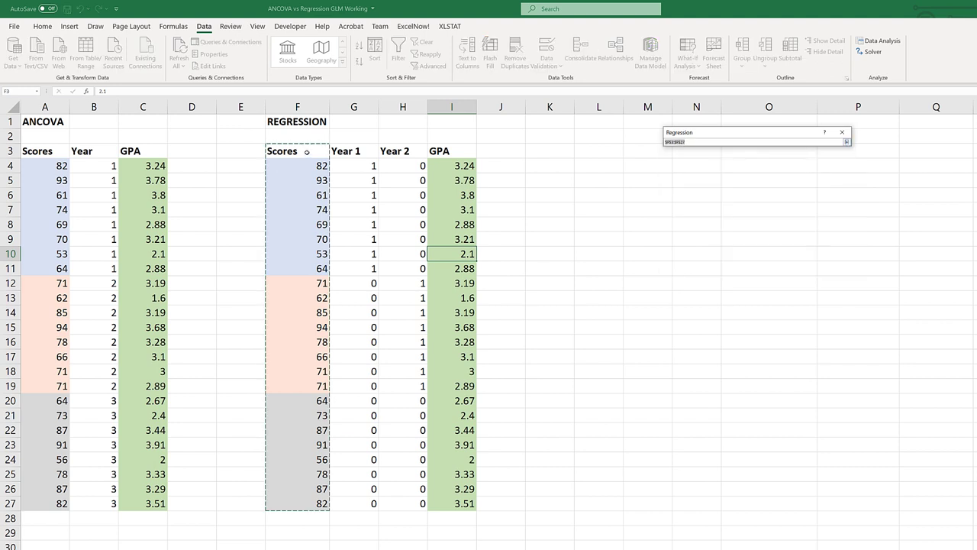
drag(306, 152, 310, 492)
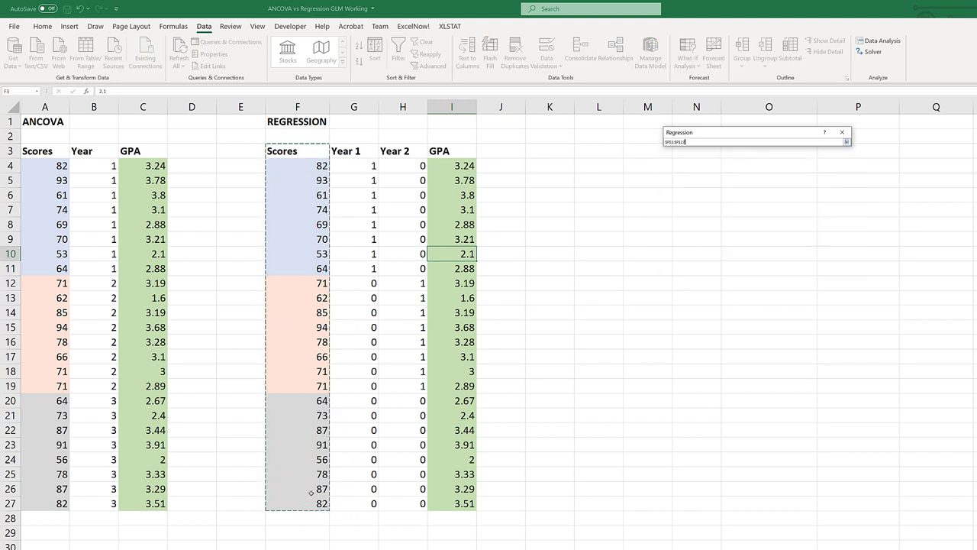
click(846, 142)
click(795, 161)
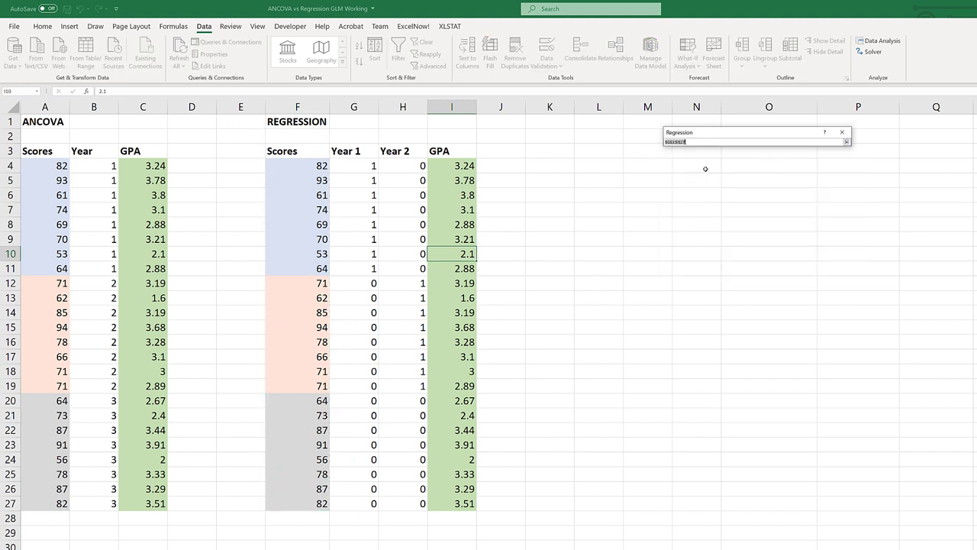
drag(361, 153, 454, 500)
click(847, 142)
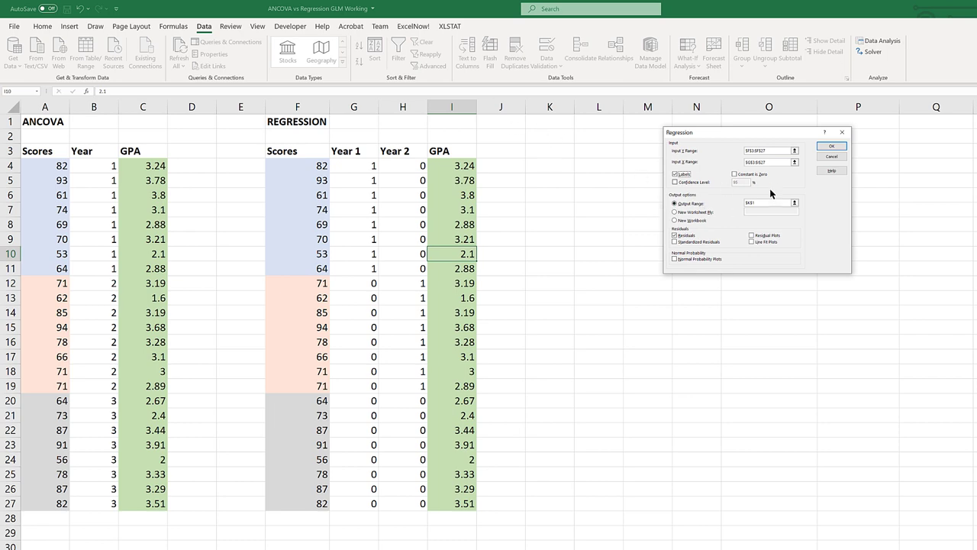
click(833, 147)
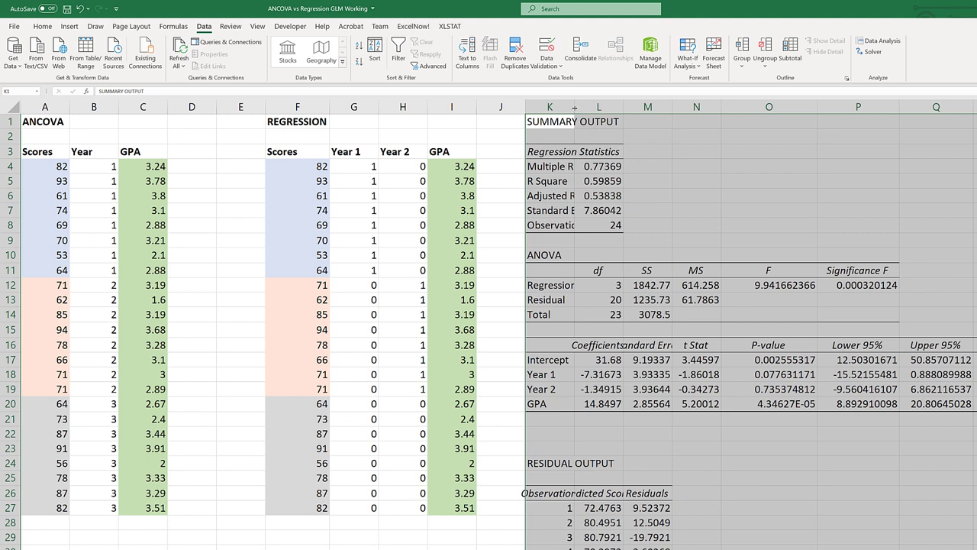
Step: AutoFit the regression output columns and inspect the F and Significance F values
double_click(672, 107)
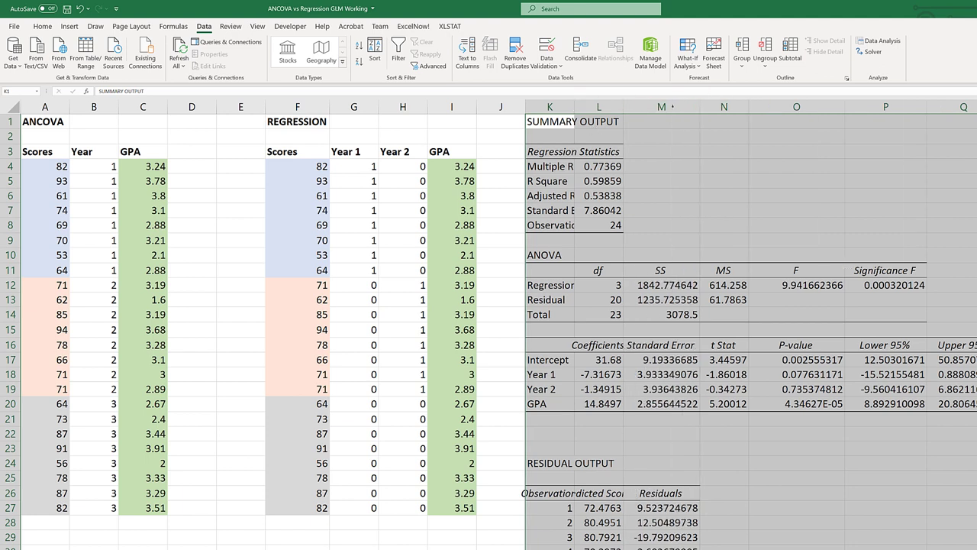
click(783, 257)
click(888, 285)
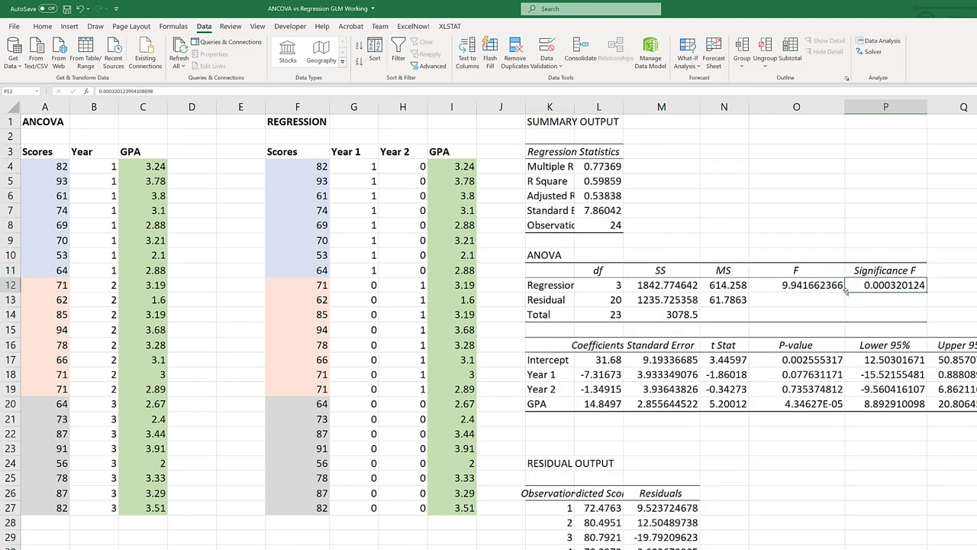
click(832, 284)
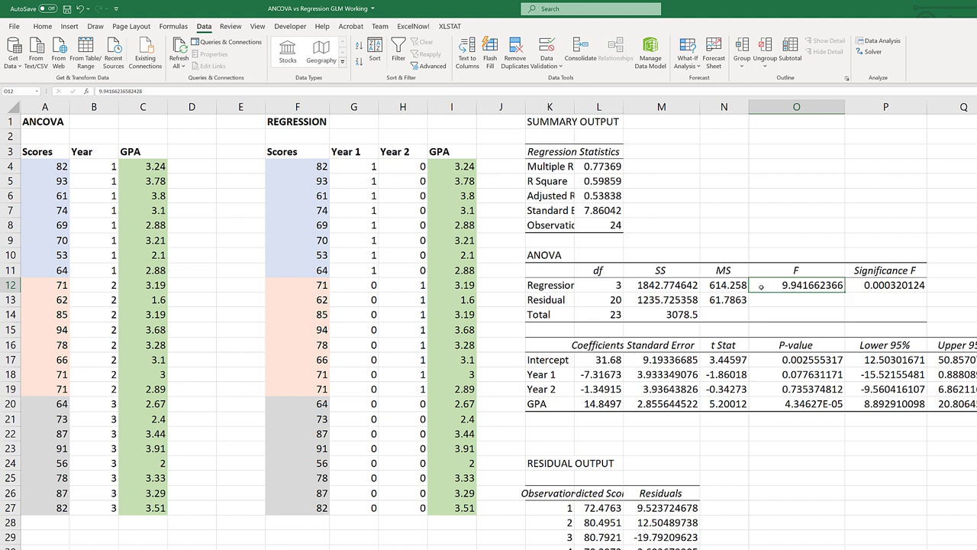
click(885, 284)
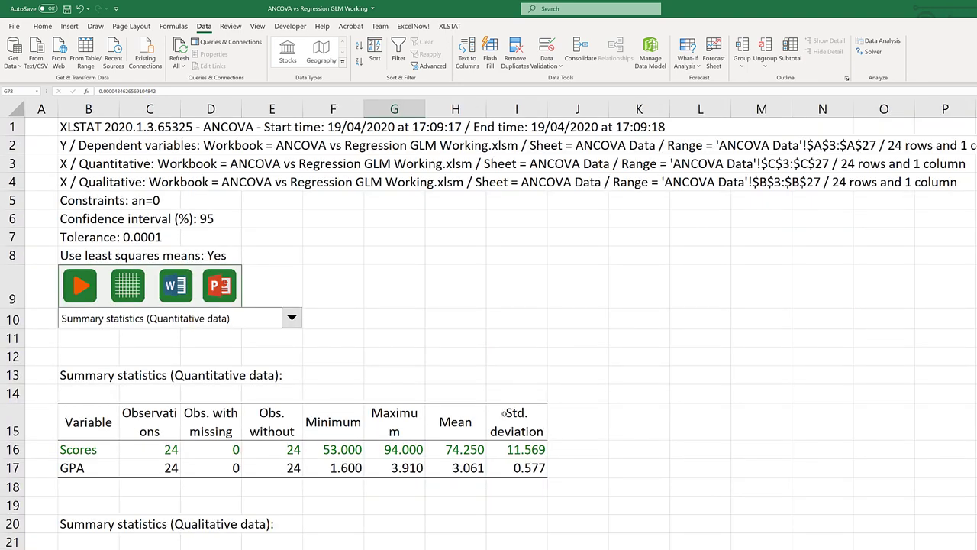
Step: Paste XLSTAT's Analysis of variance (Scores) table below the ToolPak coefficients table
scroll(504, 413, down, 11)
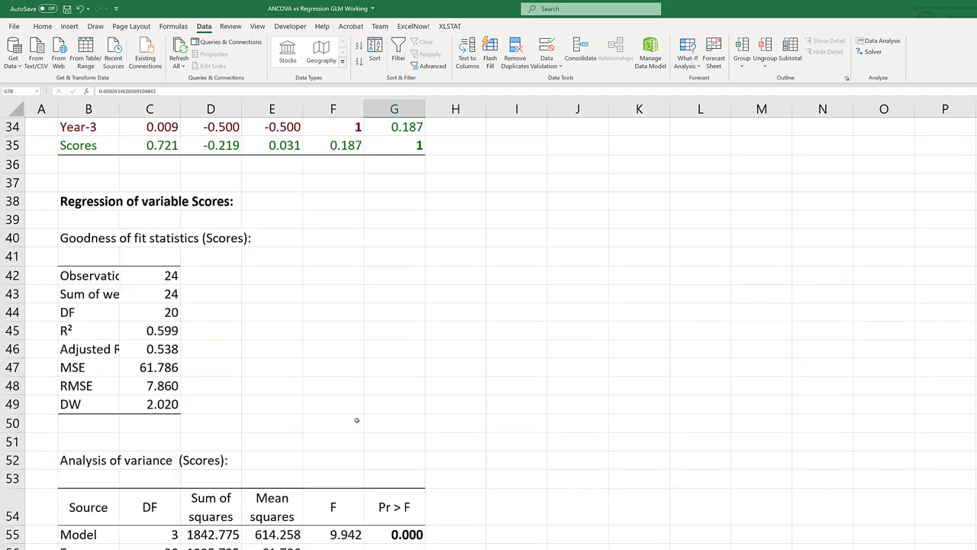
scroll(357, 420, down, 4)
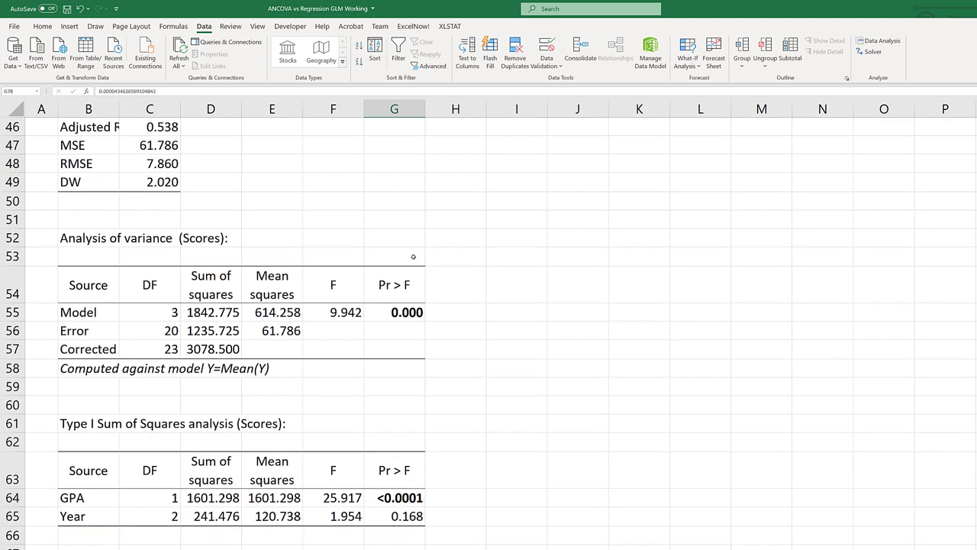
drag(77, 240, 389, 368)
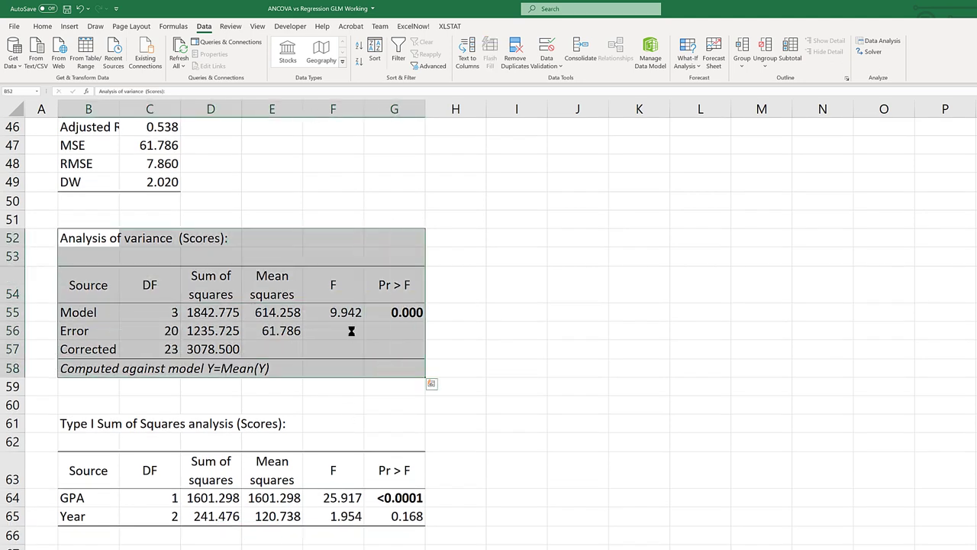
key(ctrl+c)
key(ctrl+Page_Up)
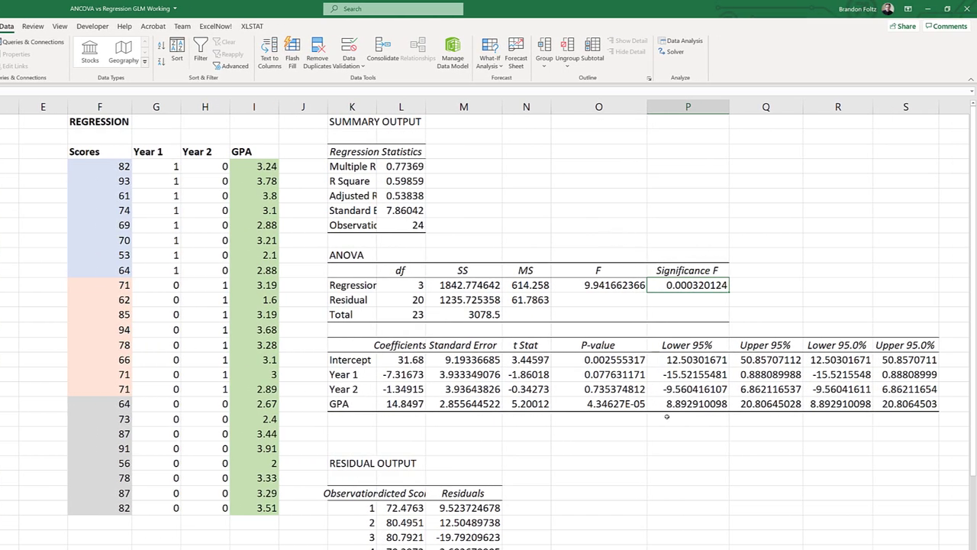
click(603, 450)
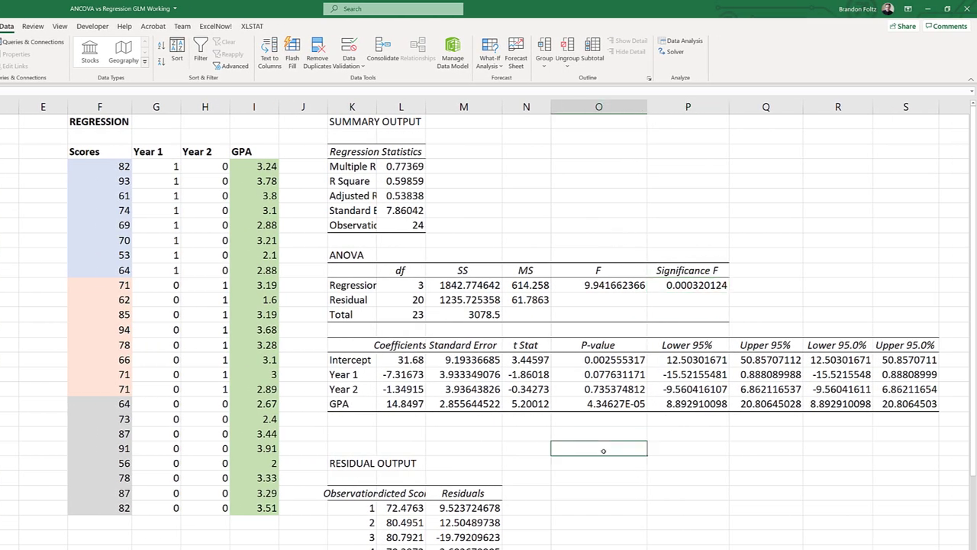
key(ctrl+v)
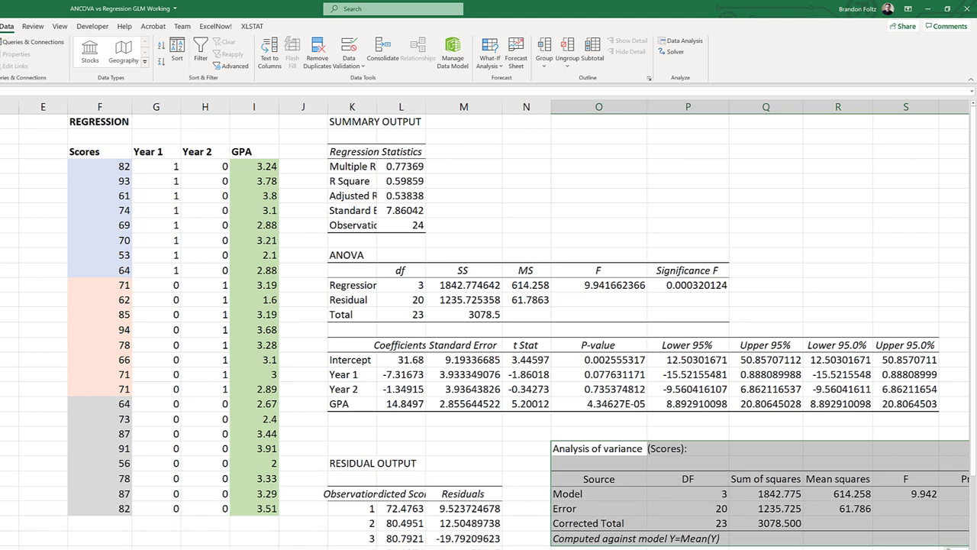
scroll(551, 507, right, 3)
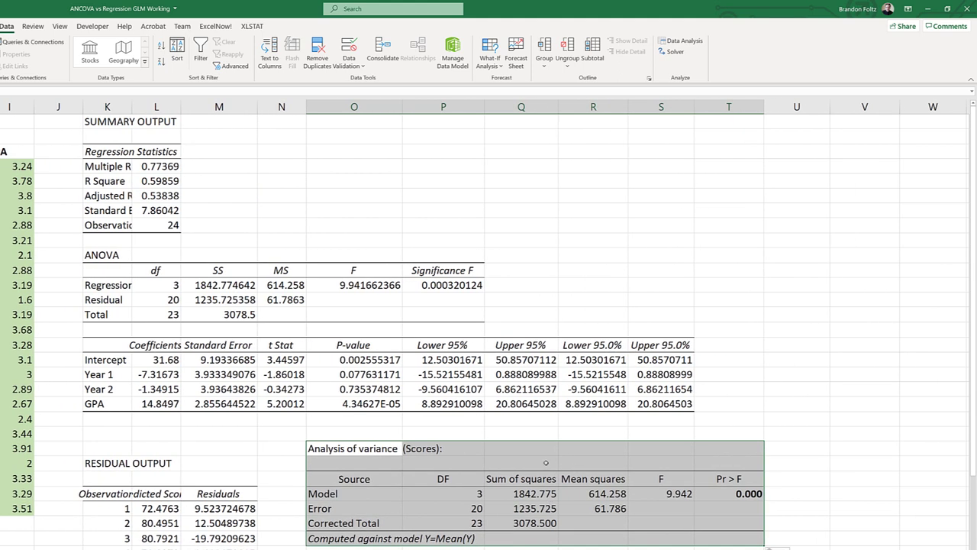
click(547, 463)
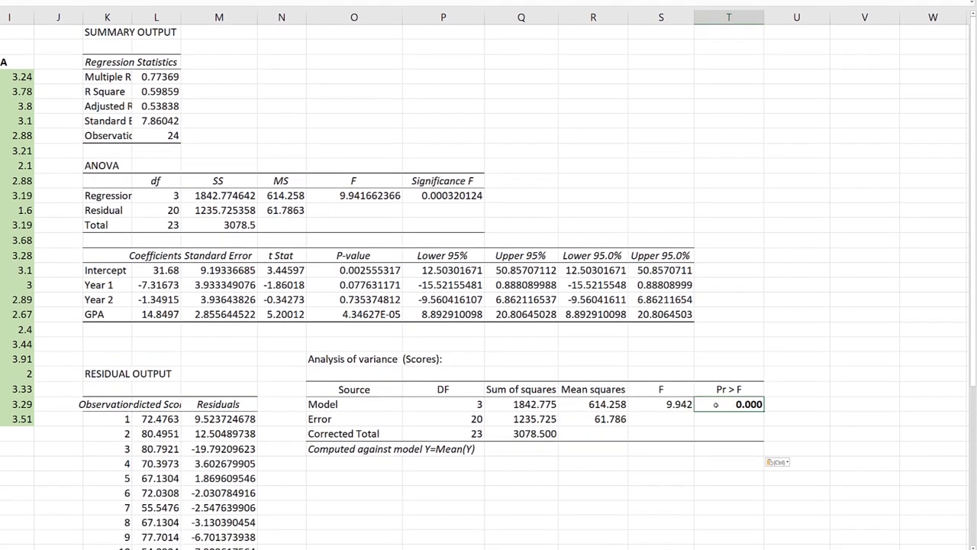
Step: Compare XLSTAT's F 9.942 and Model, Error and Total sums of squares with the ToolPak ANOVA
click(651, 495)
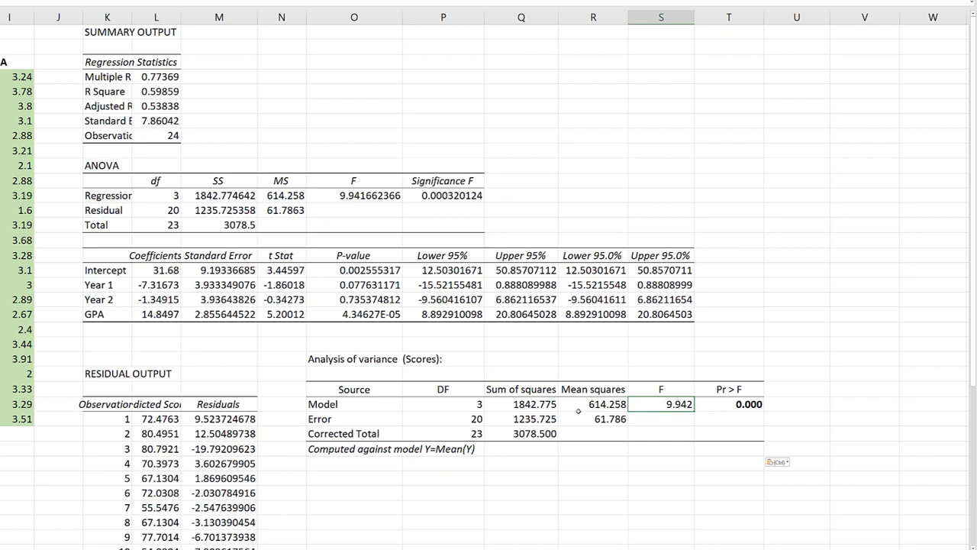
click(525, 434)
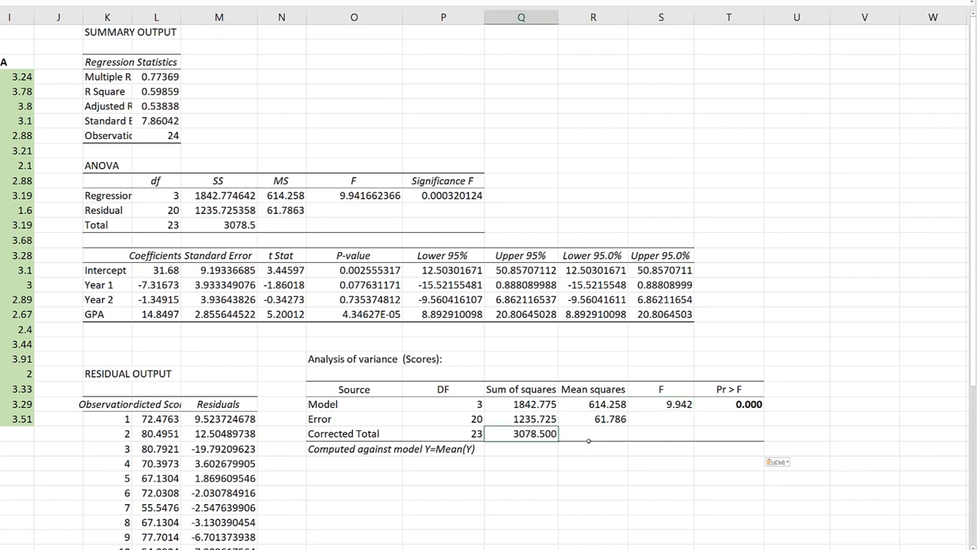
click(226, 224)
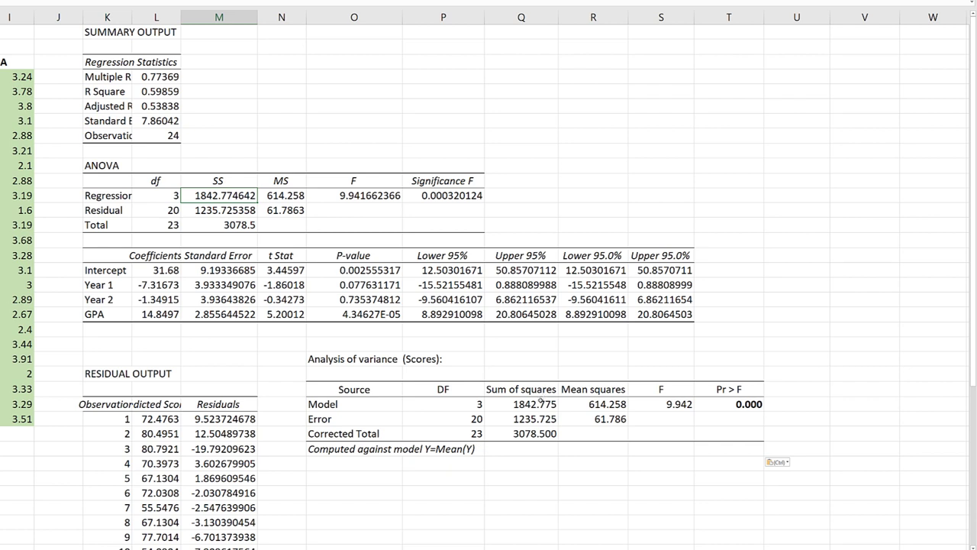
click(528, 403)
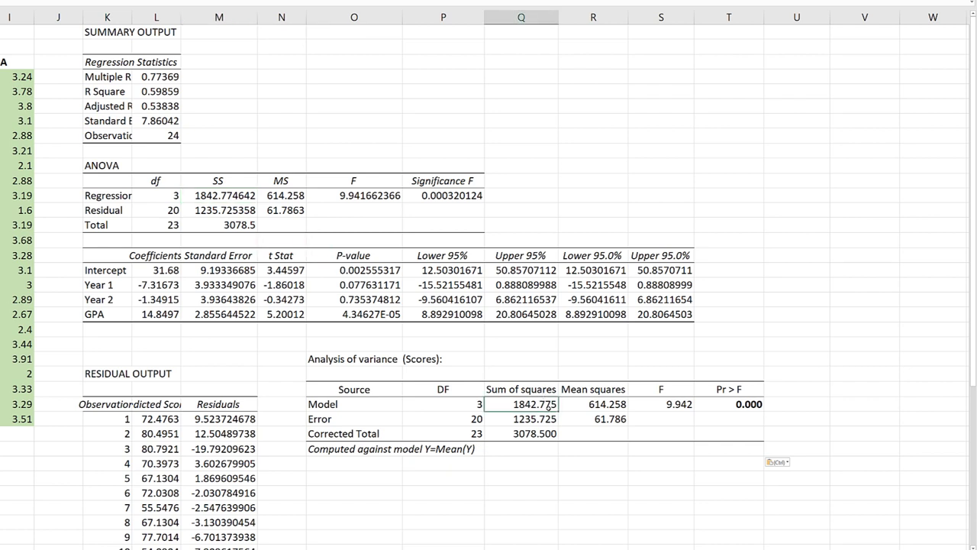
click(232, 213)
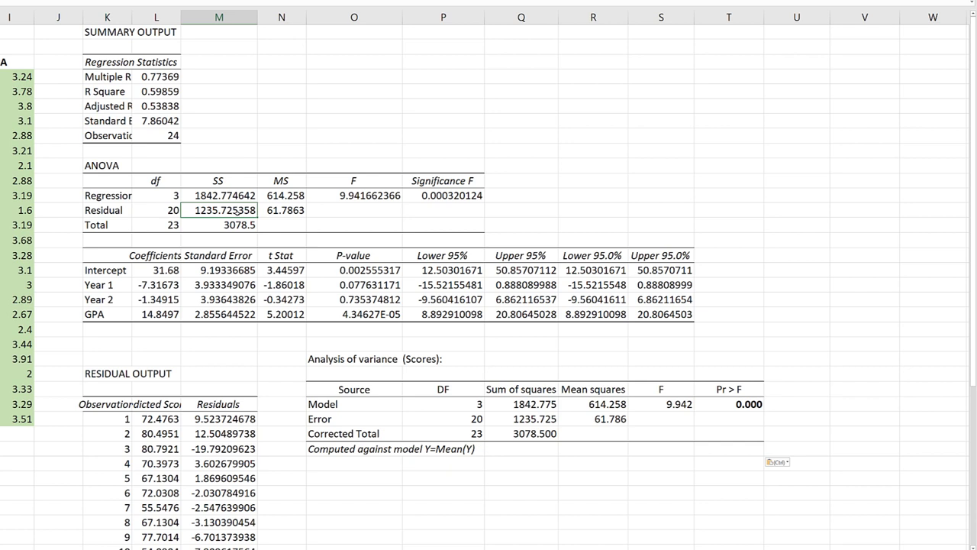
click(524, 419)
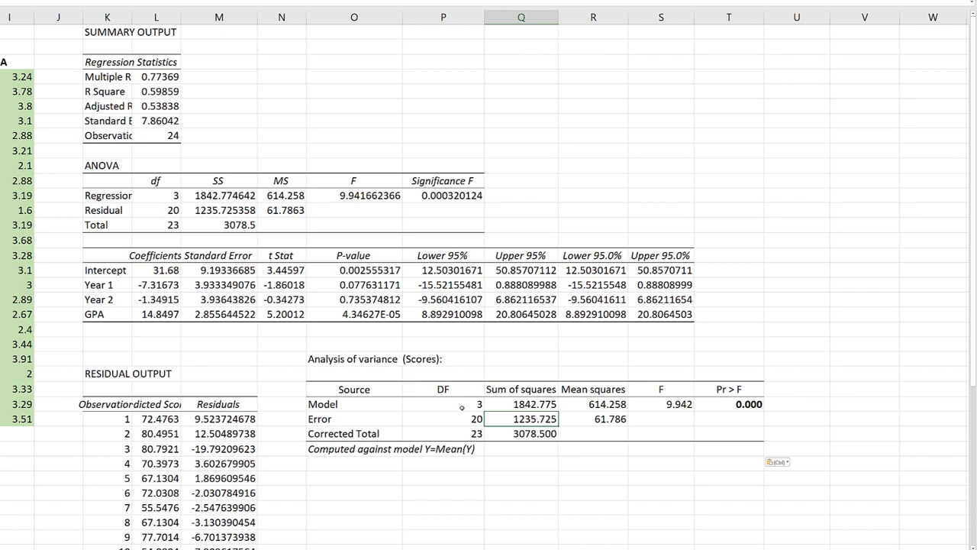
scroll(489, 279, left, 4)
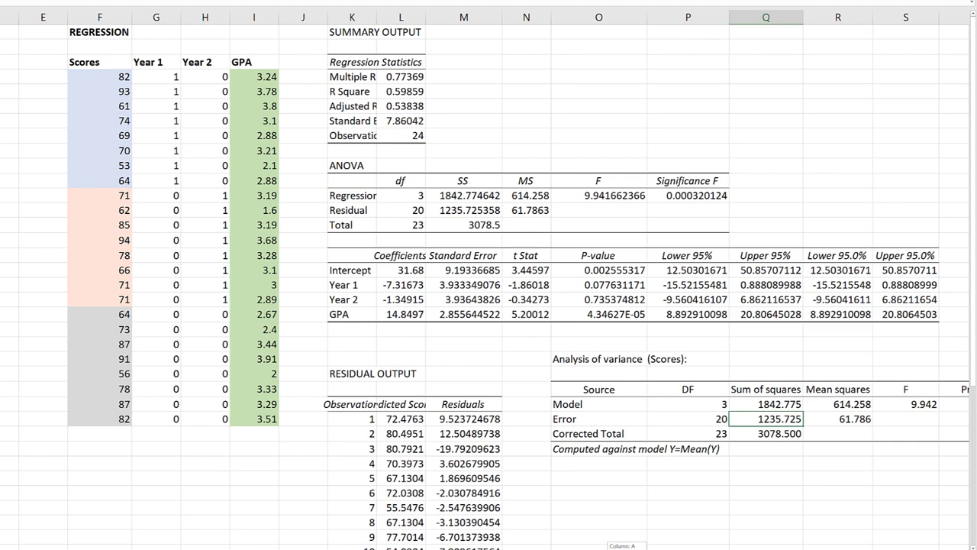
scroll(489, 280, right, 2)
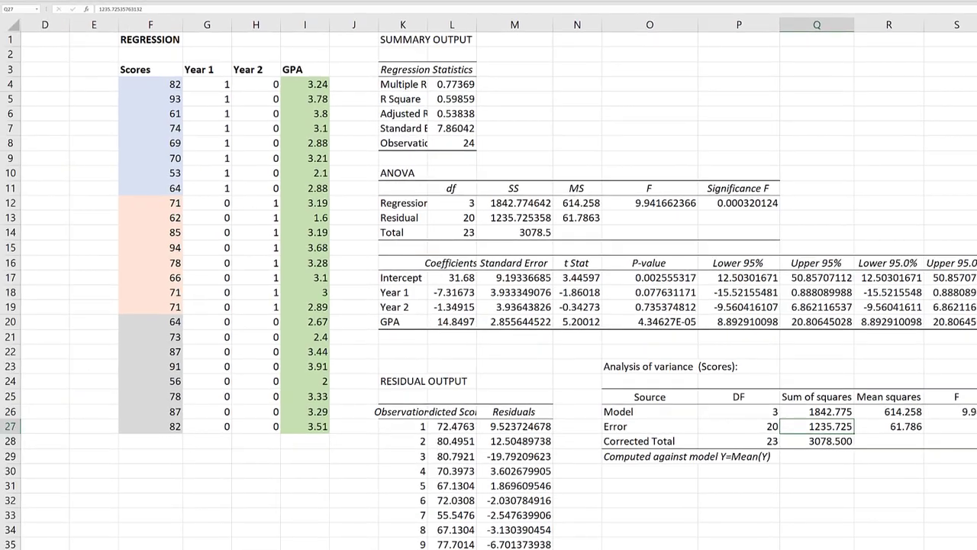
Step: Paste XLSTAT's goodness-of-fit statistics at R1 on the regression sheet
key(ctrl+Page_Up)
click(260, 406)
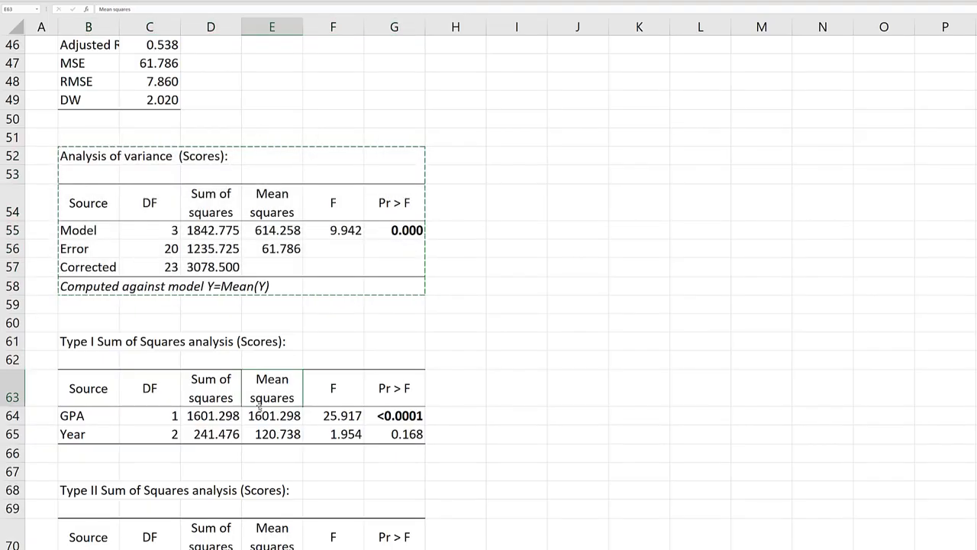
scroll(260, 405, up, 3)
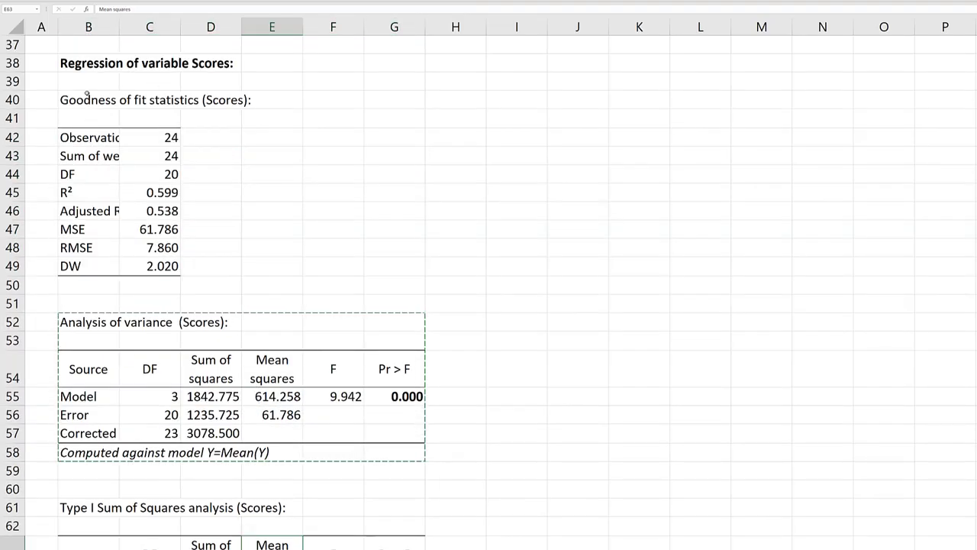
drag(84, 68, 166, 272)
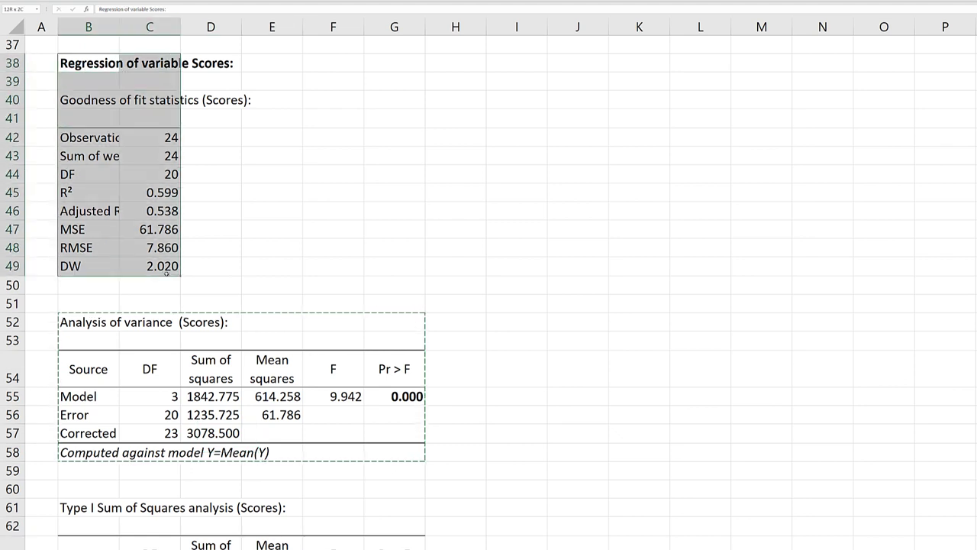
key(ctrl+c)
key(ctrl+Page_Down)
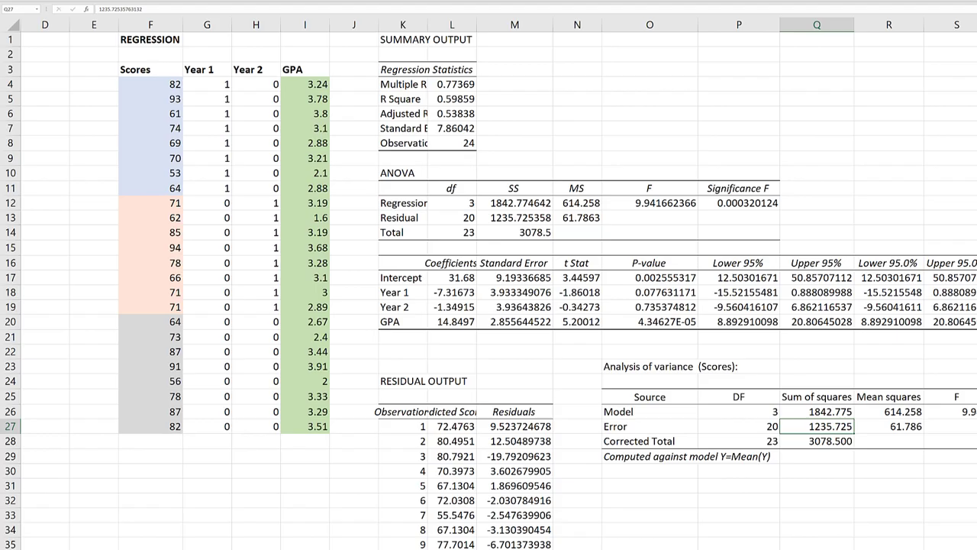
click(878, 43)
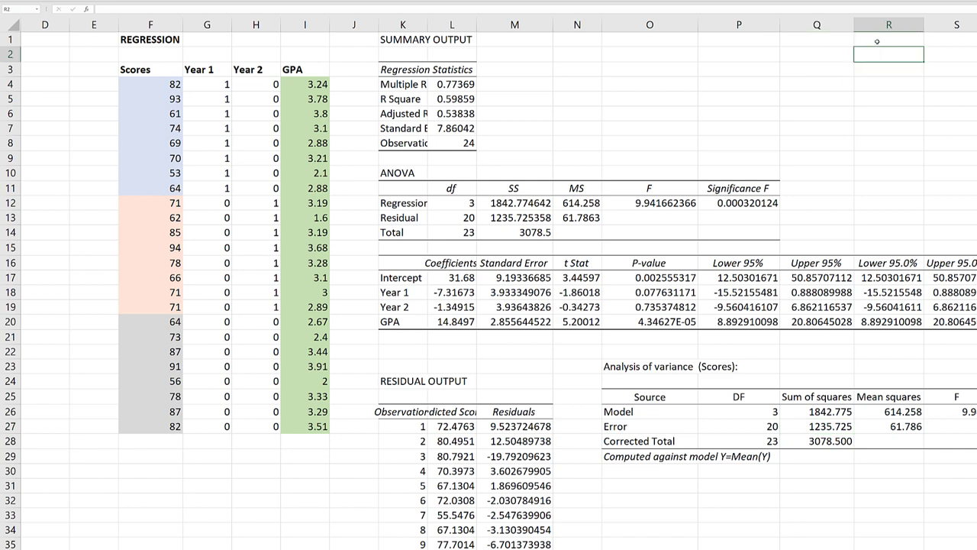
scroll(849, 42, right, 1)
scroll(849, 42, right, 3)
key(ctrl+v)
click(714, 128)
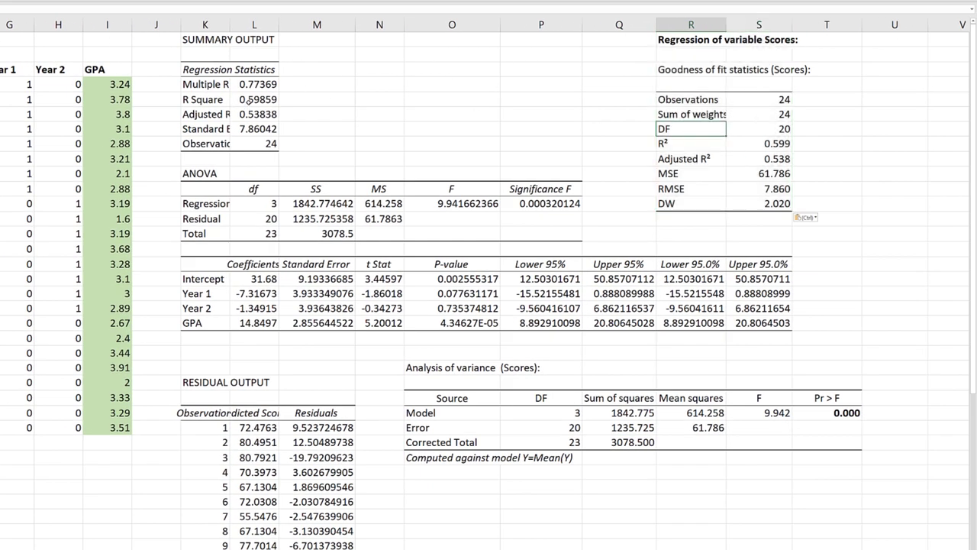
Step: Compare ToolPak R Square and Standard Error 7.86042 with XLSTAT's R² and RMSE
click(252, 102)
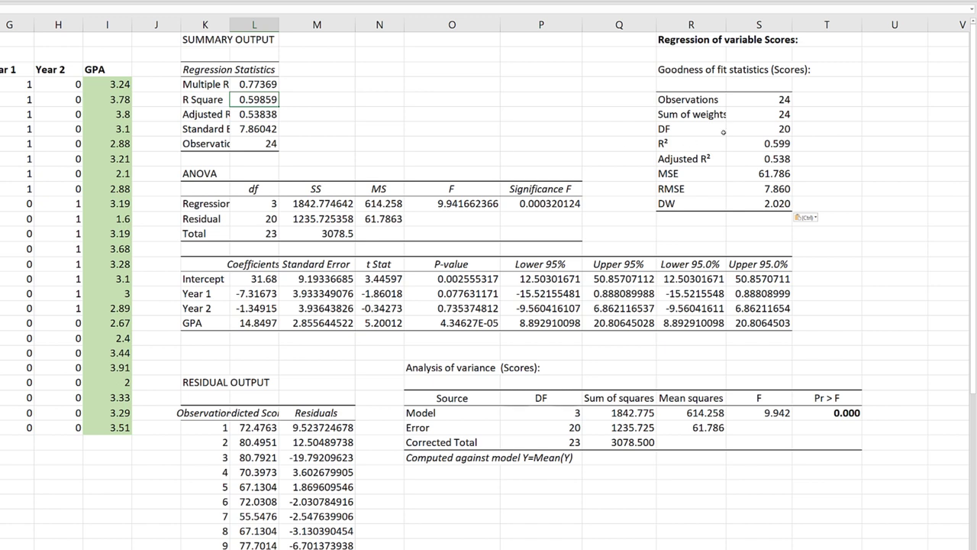
click(751, 143)
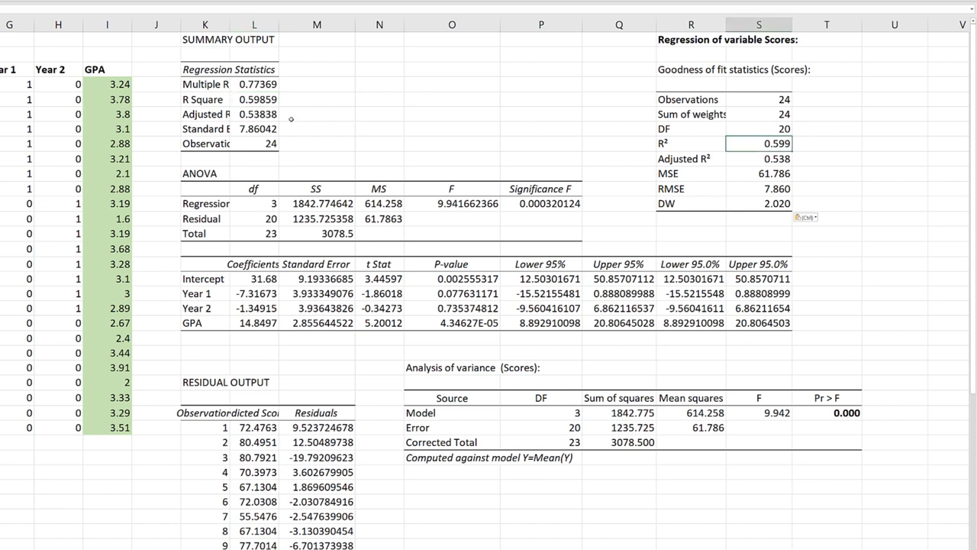
click(259, 114)
click(250, 130)
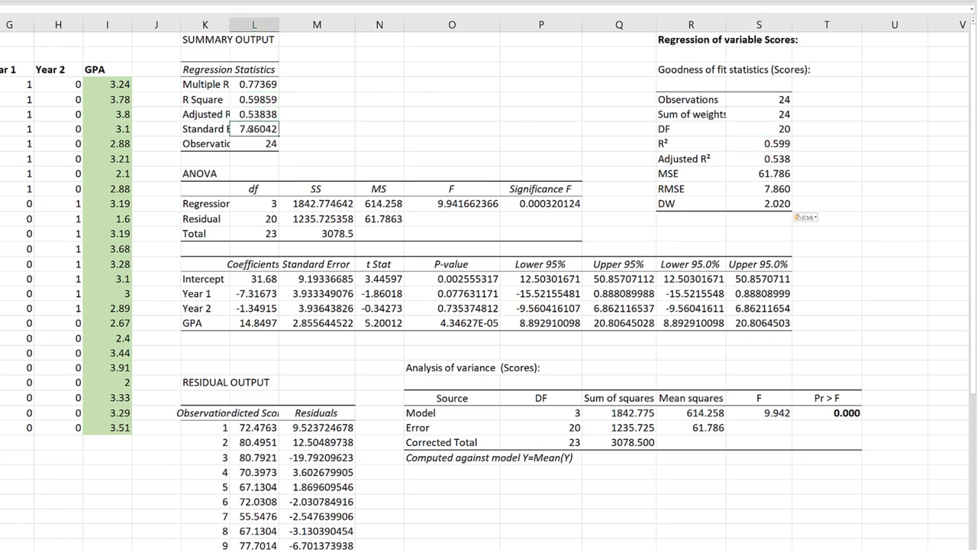
click(199, 129)
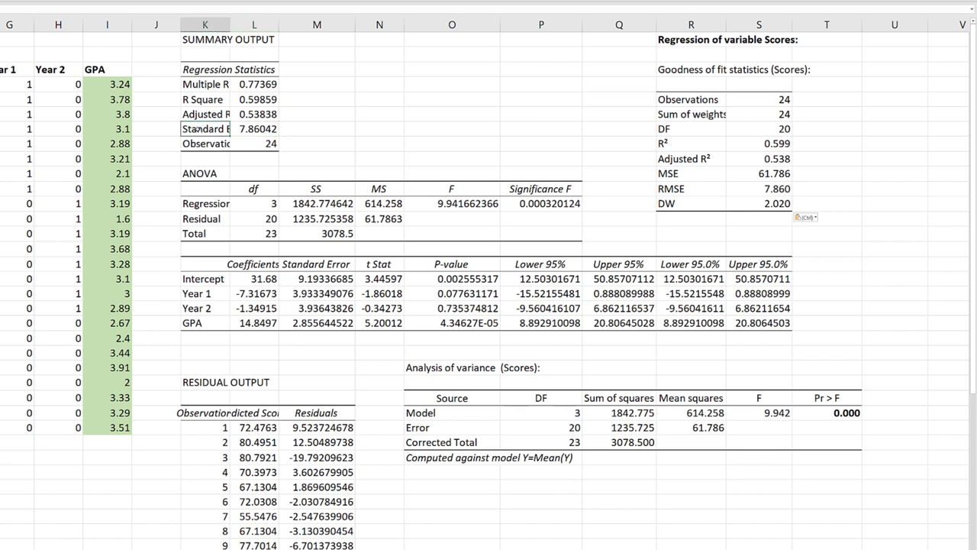
click(680, 191)
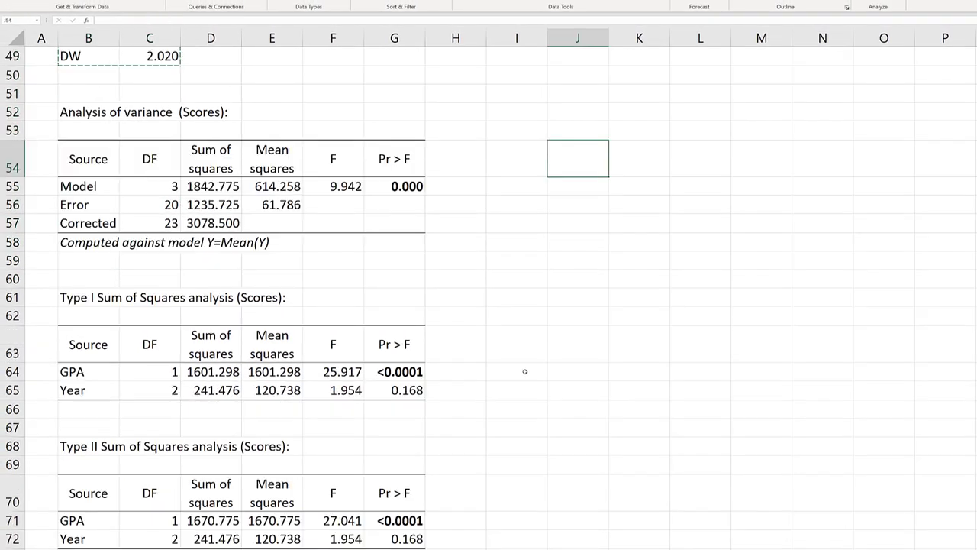
Step: Paste XLSTAT's Model parameters table below the pasted Analysis of variance table
scroll(525, 371, down, 9)
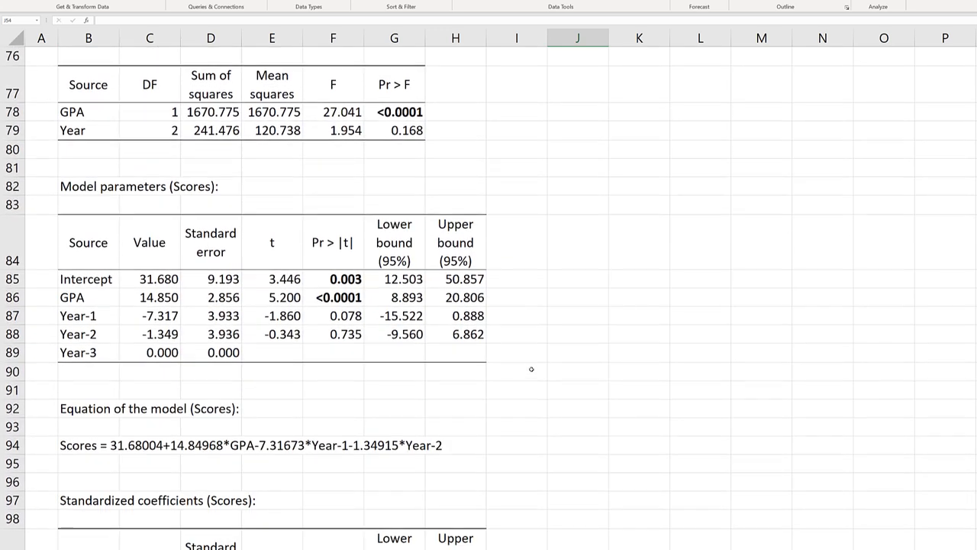
drag(82, 186, 469, 352)
key(ctrl+c)
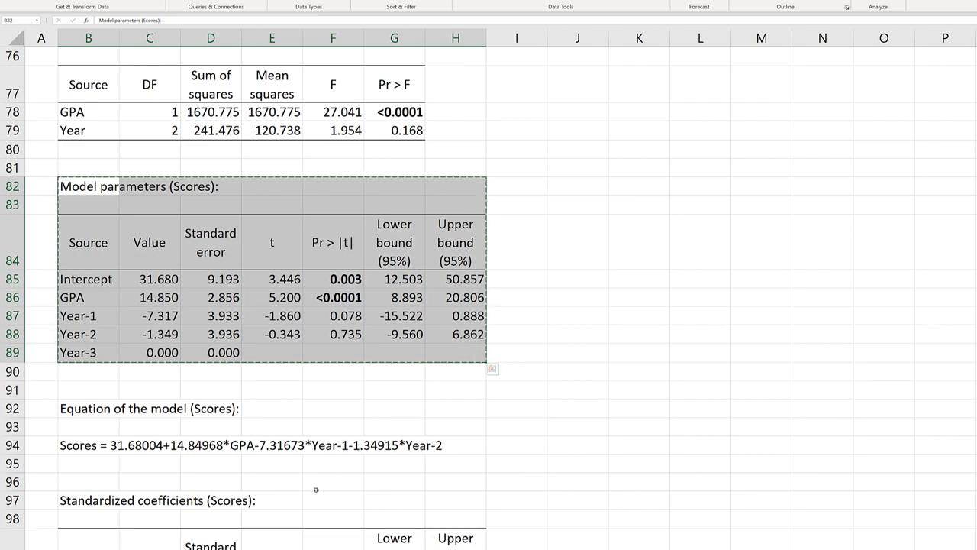
key(ctrl+Page_Up)
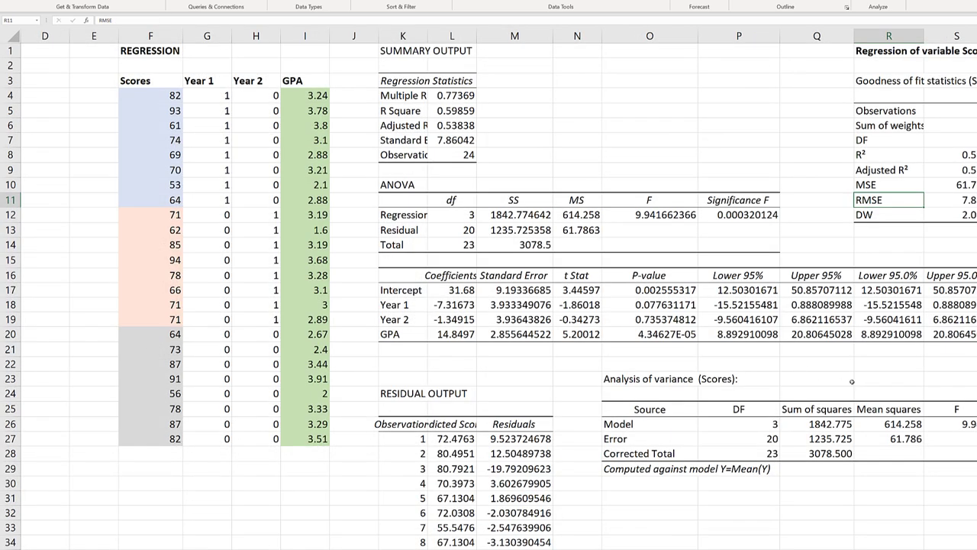
scroll(852, 381, down, 2)
click(634, 411)
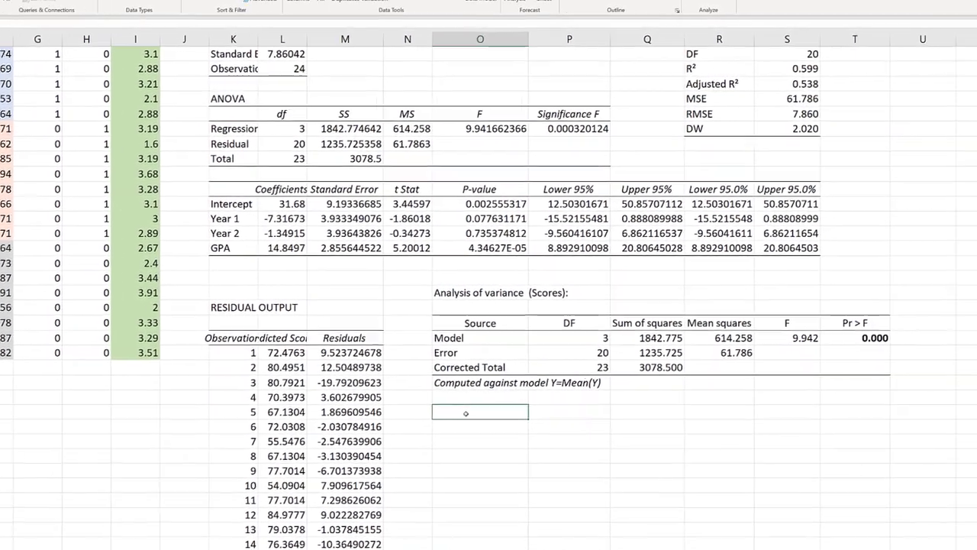
key(ctrl+v)
scroll(635, 422, down, 1)
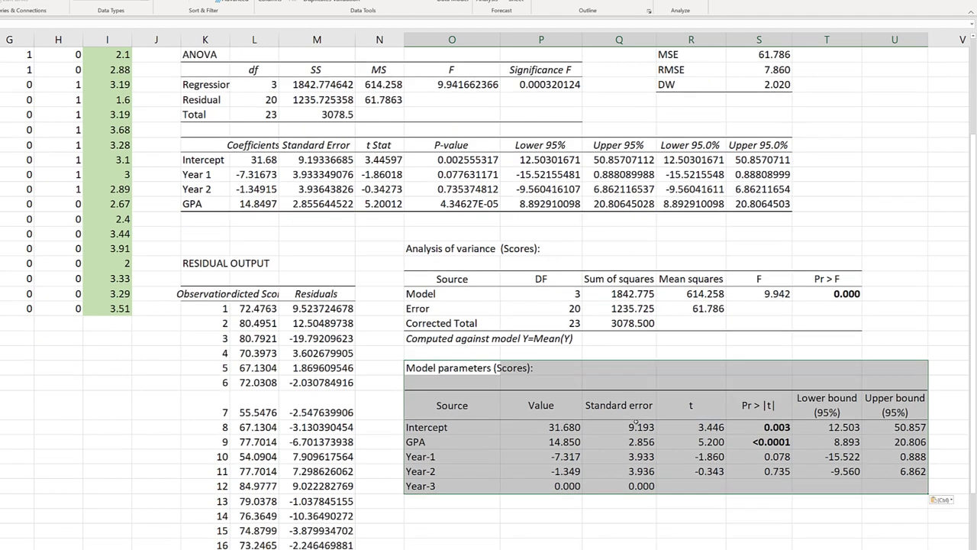
Step: Compare XLSTAT's Intercept 31.680 and GPA 14.850 with the ToolPak coefficients
click(515, 441)
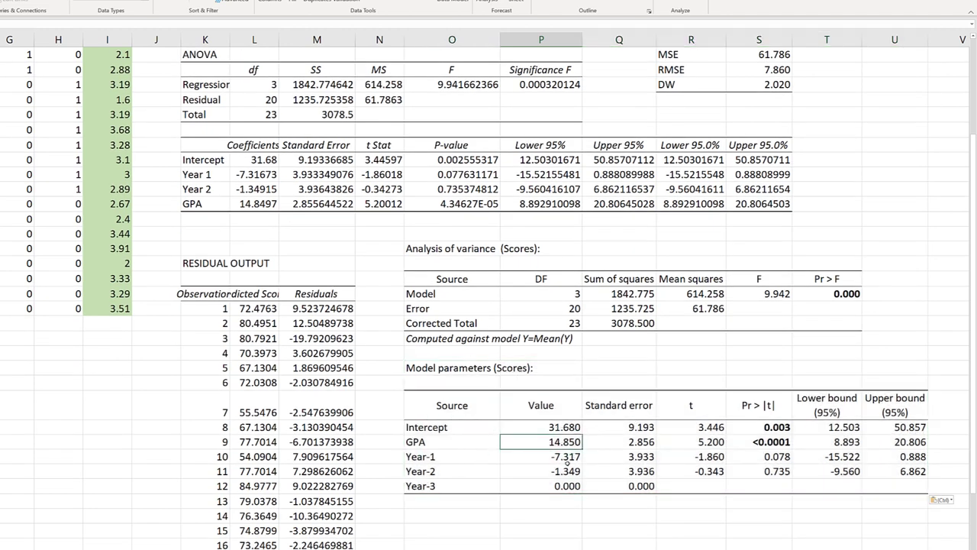
click(542, 427)
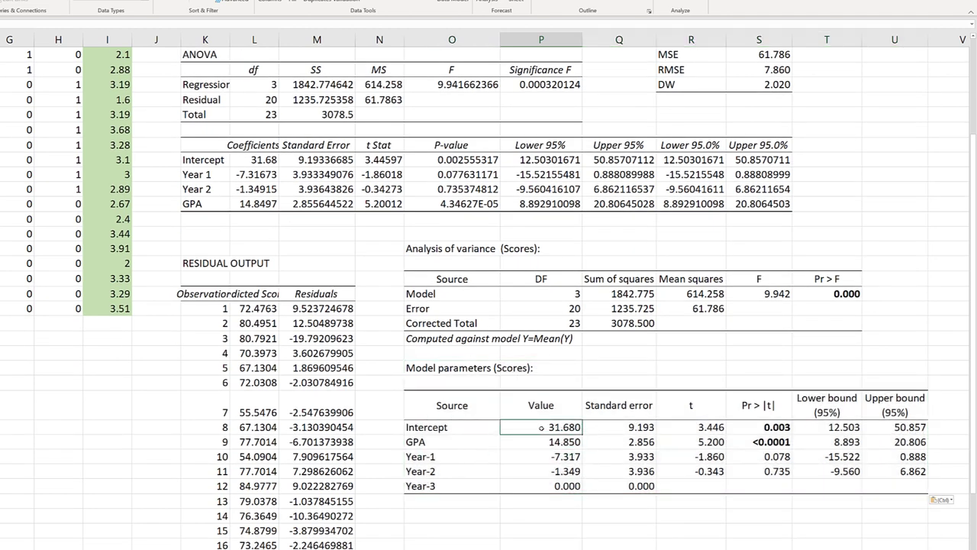
click(245, 160)
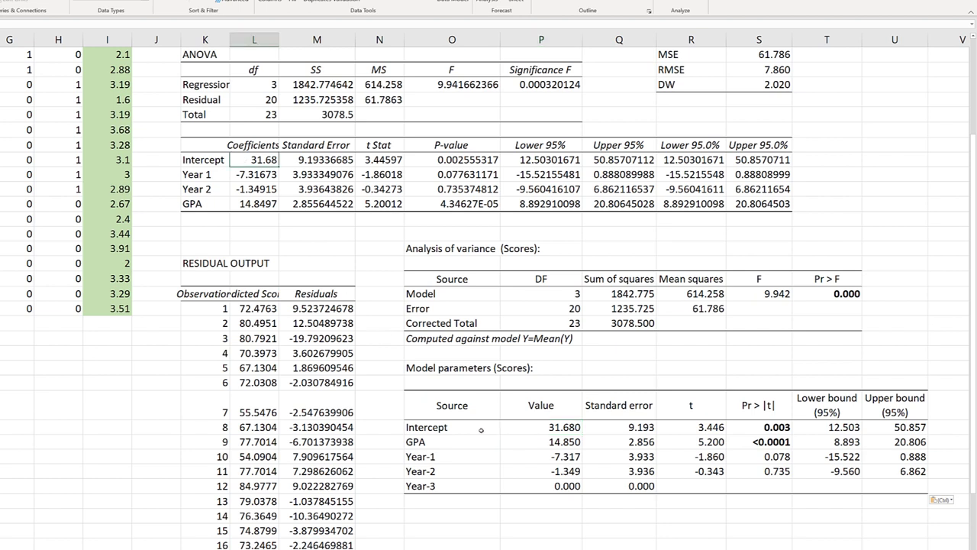
click(526, 446)
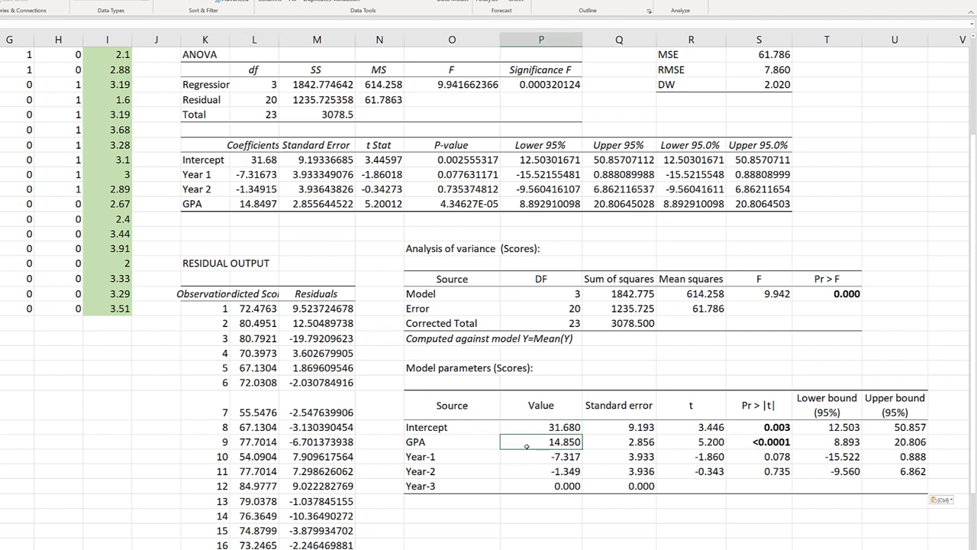
click(258, 205)
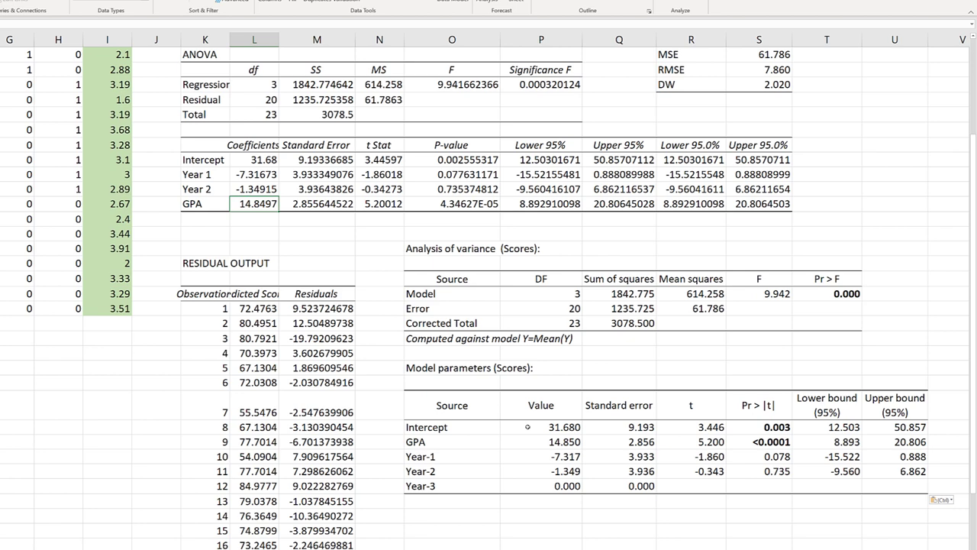
scroll(18, 345, up, 3)
scroll(18, 344, left, 2)
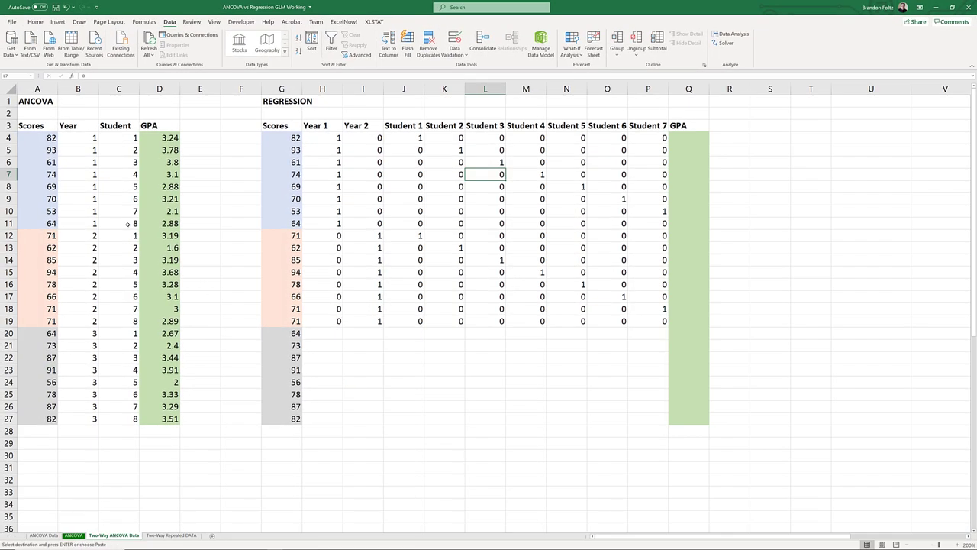
Step: Examine the Year, GPA and Student columns on the Two-Way ANCOVA Data sheet
click(127, 223)
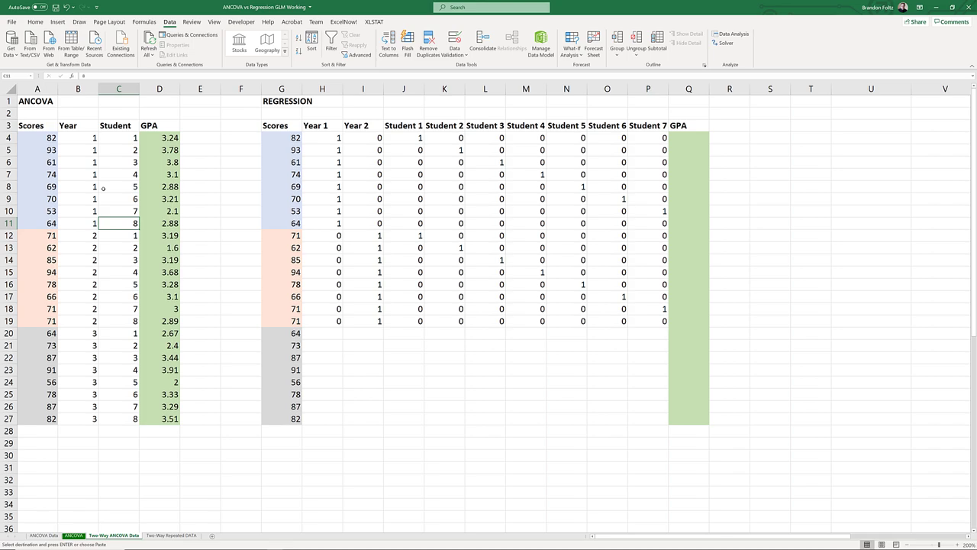
click(114, 158)
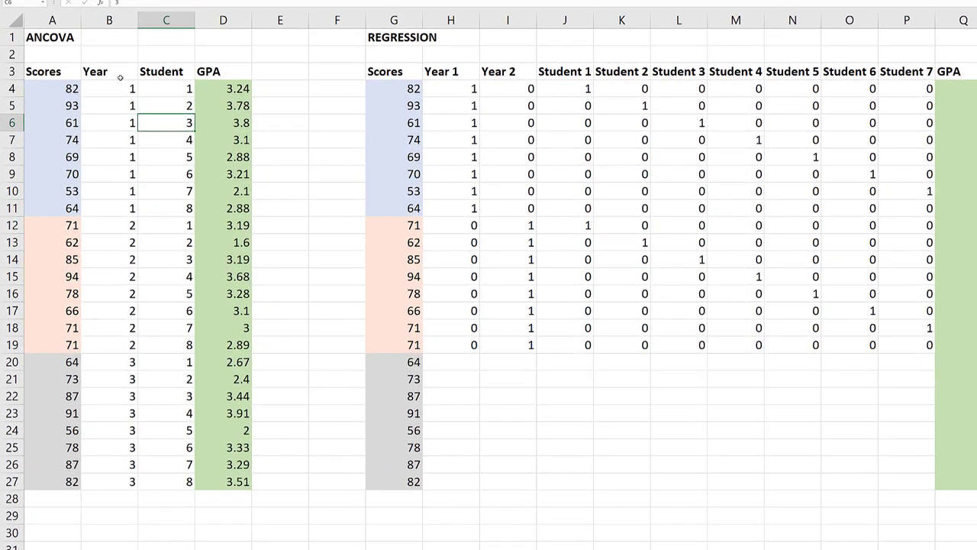
click(104, 71)
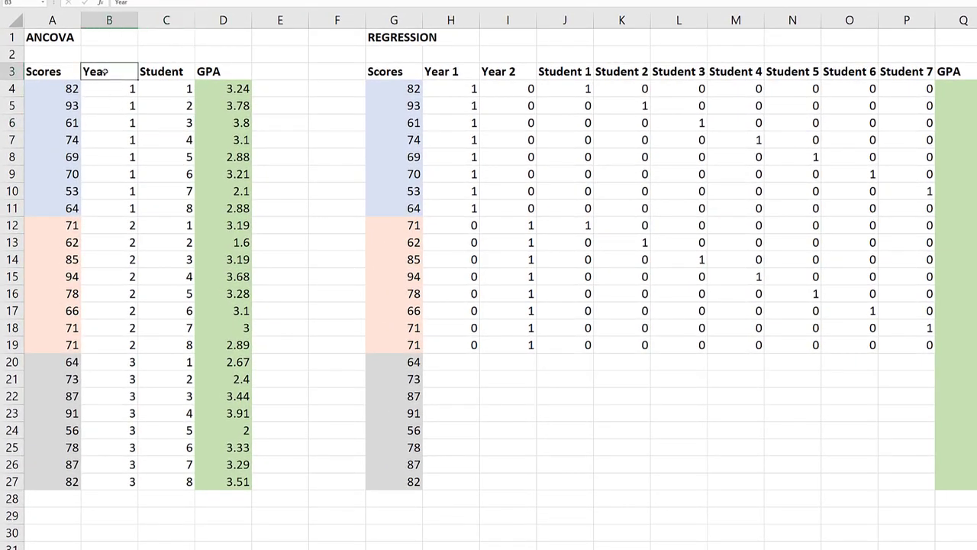
drag(104, 71, 128, 481)
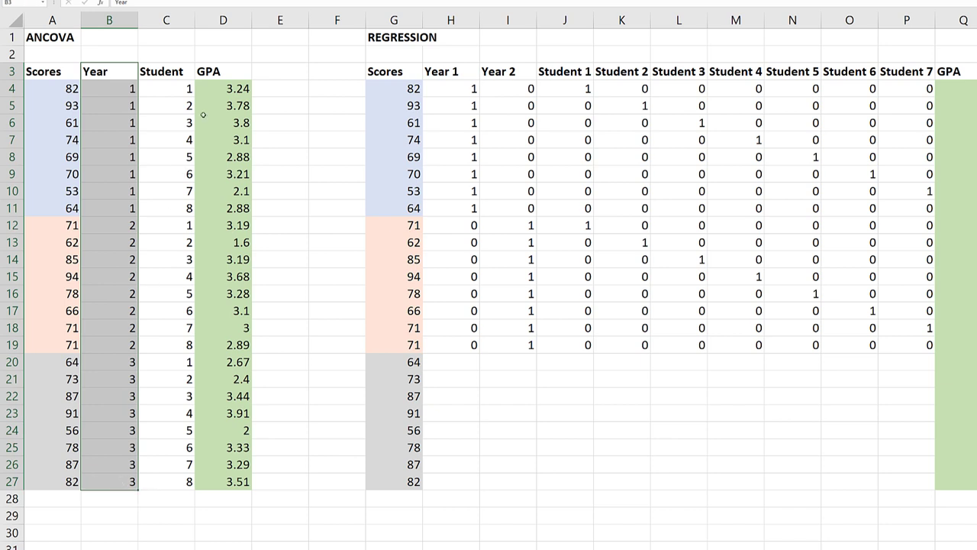
drag(214, 71, 220, 481)
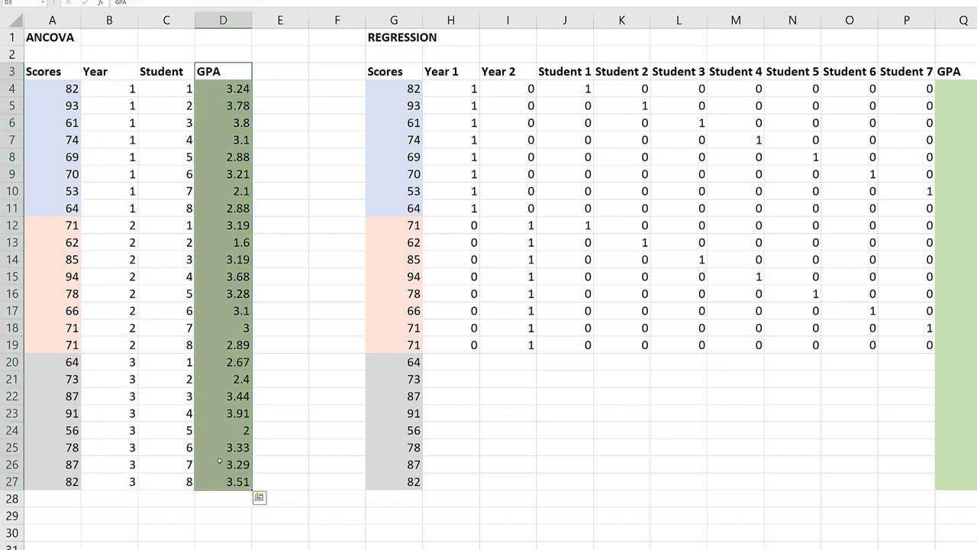
click(165, 73)
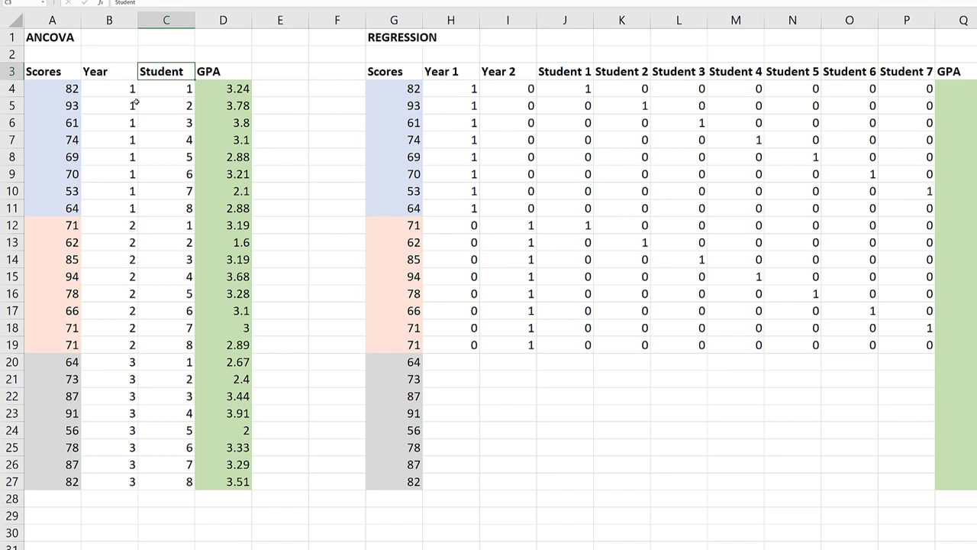
Step: Highlight students 1–8 in Year 1 and the first student's Year 1, 2 and 3 rows
drag(165, 89, 170, 208)
click(167, 89)
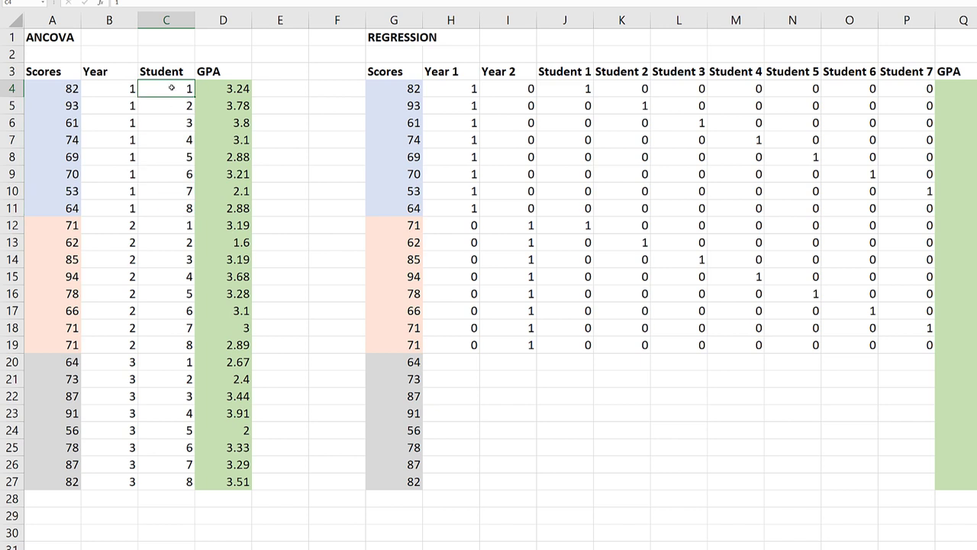
drag(171, 88, 58, 89)
drag(166, 226, 46, 230)
drag(174, 364, 51, 365)
click(172, 92)
Step: Select H20 to begin coding Year dummies for the Year 3 rows
ctrl+scroll(647, 105, down, 1)
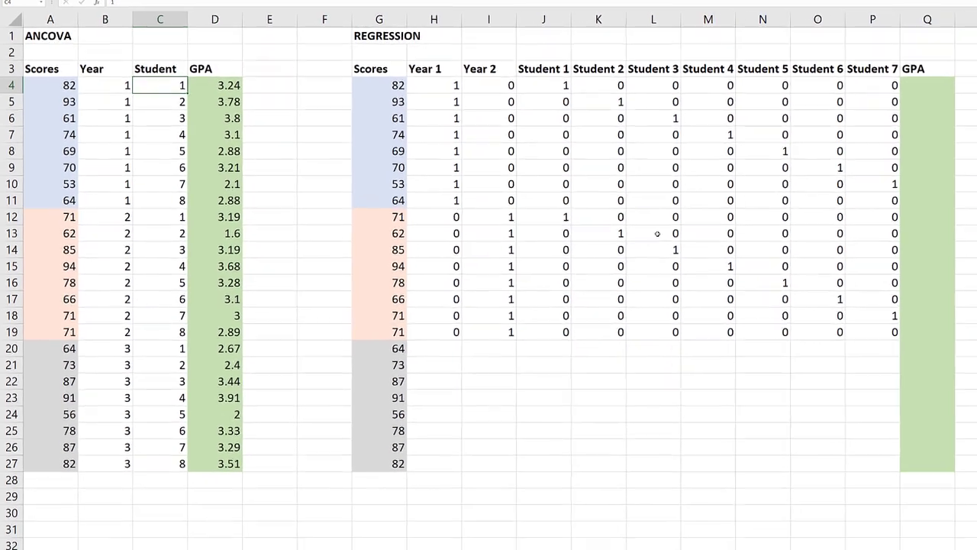
scroll(440, 333, down, 2)
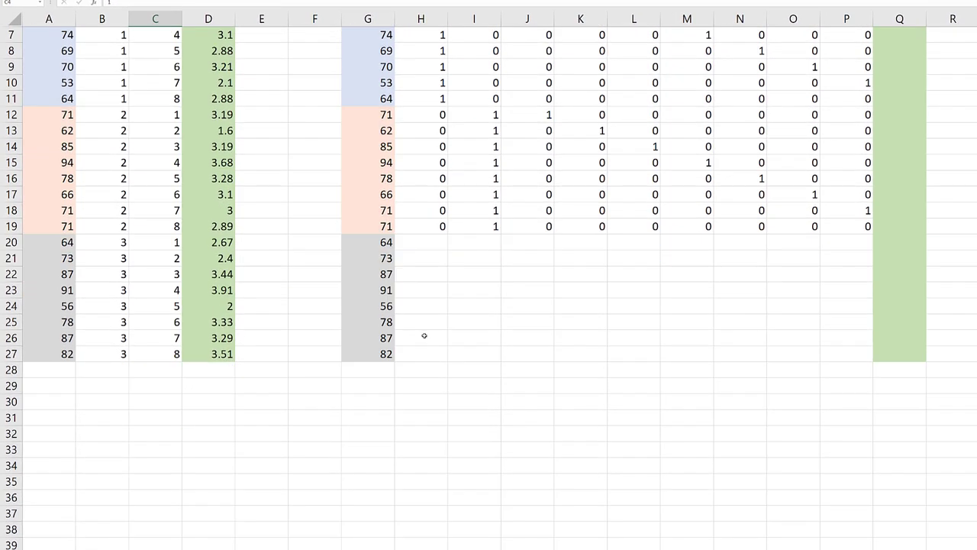
scroll(425, 334, up, 2)
click(417, 339)
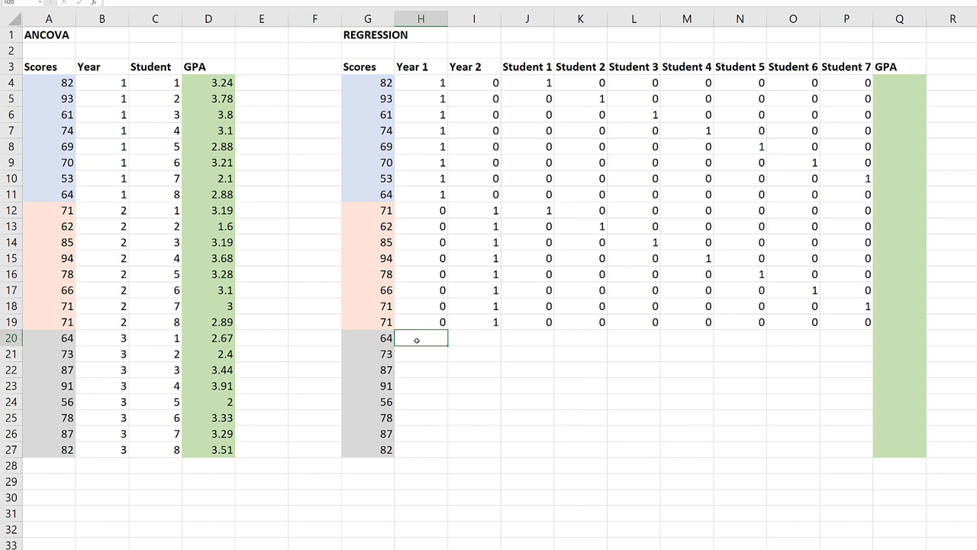
Step: Enter 0 for both Year dummy codes in row 20 and fill them down
text(0)
key(Tab)
text(0)
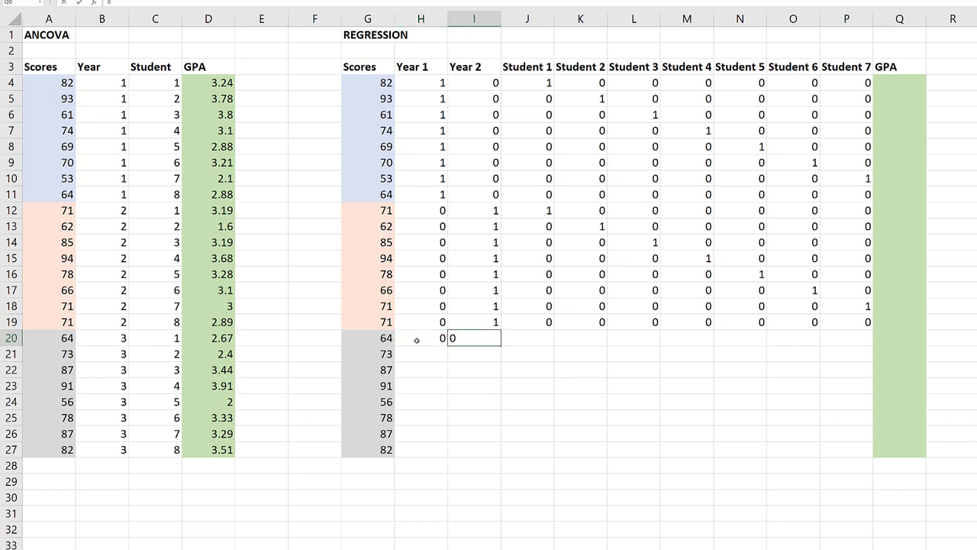
drag(417, 339, 502, 455)
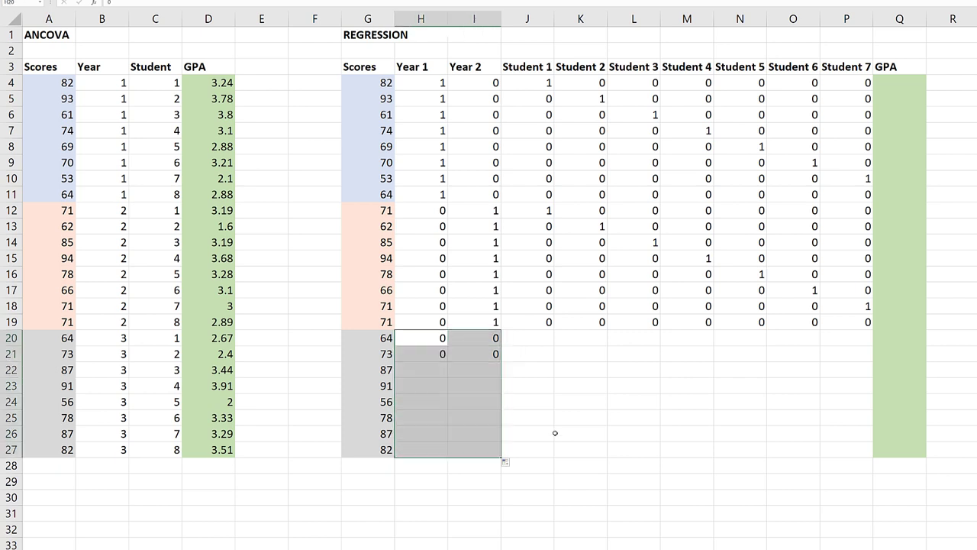
click(669, 384)
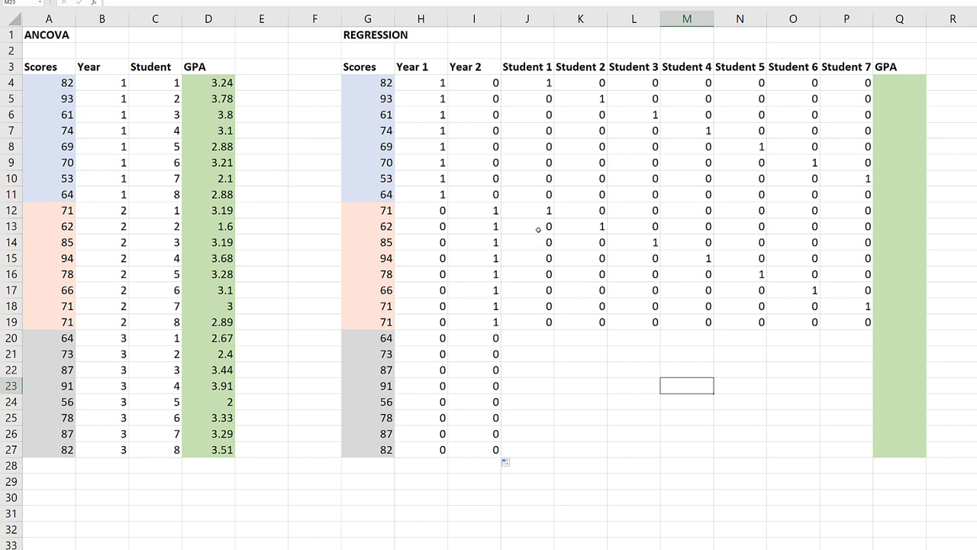
Step: Copy the student dummy block J12:P19 into the Year 3 rows at J20:P27
drag(529, 210, 829, 320)
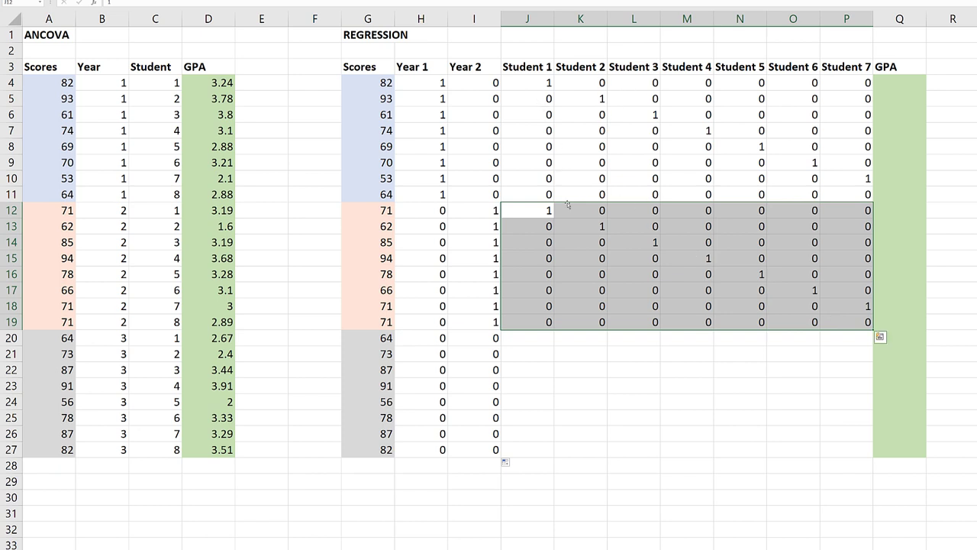
key(ctrl+c)
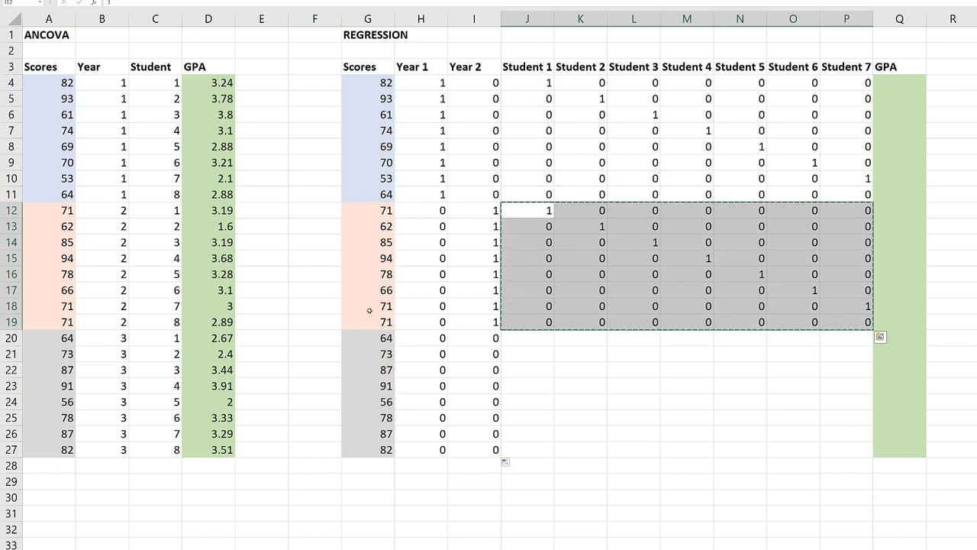
click(515, 338)
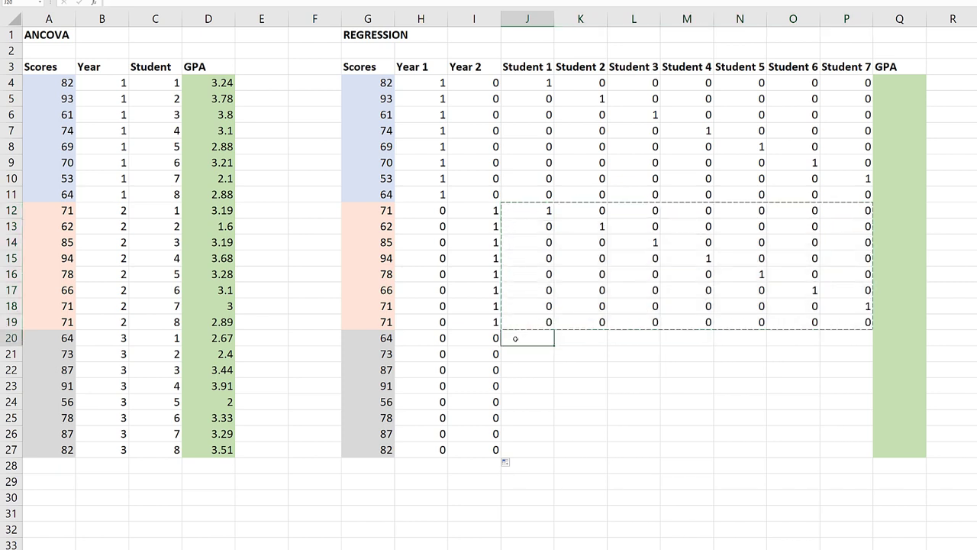
key(ctrl+v)
click(630, 368)
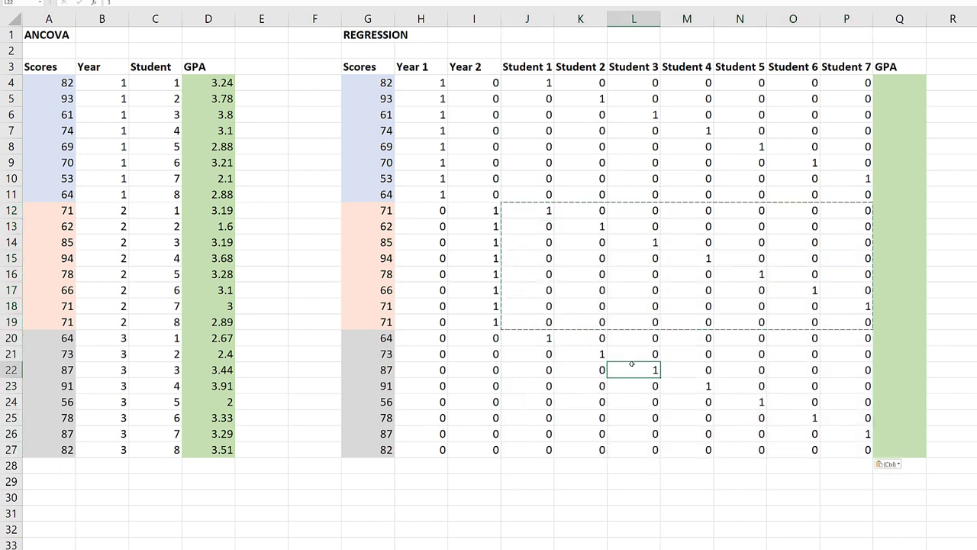
Step: Copy the GPA values from column D into the regression GPA column starting at Q4
drag(209, 82, 215, 451)
key(ctrl+c)
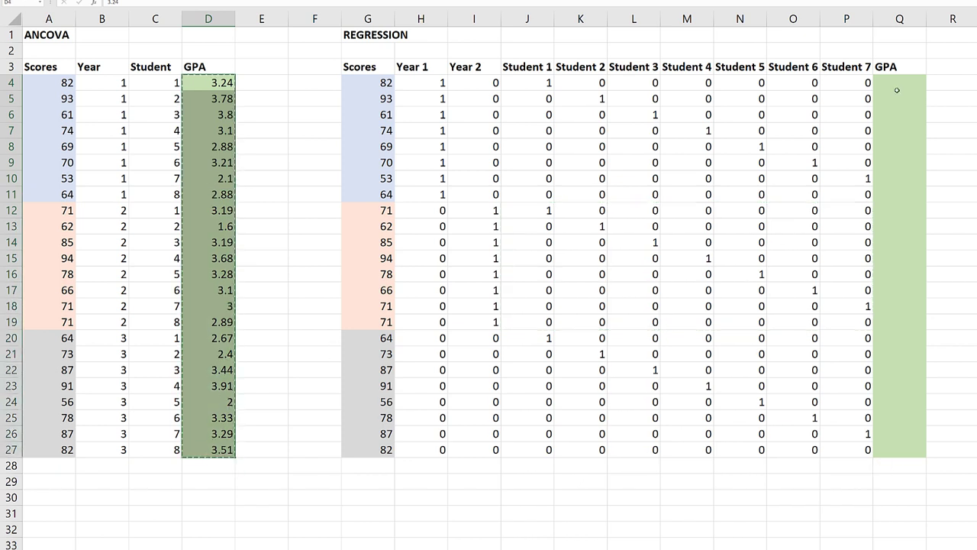
click(897, 90)
key(ctrl+v)
click(781, 167)
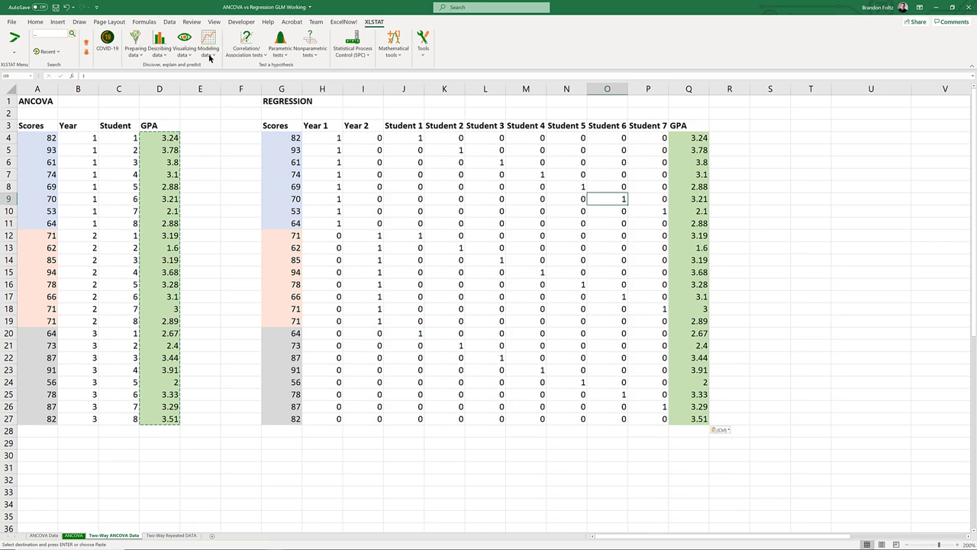
Step: Start an XLSTAT ANOVA with Scores (A3:A27) as the dependent variable
click(208, 53)
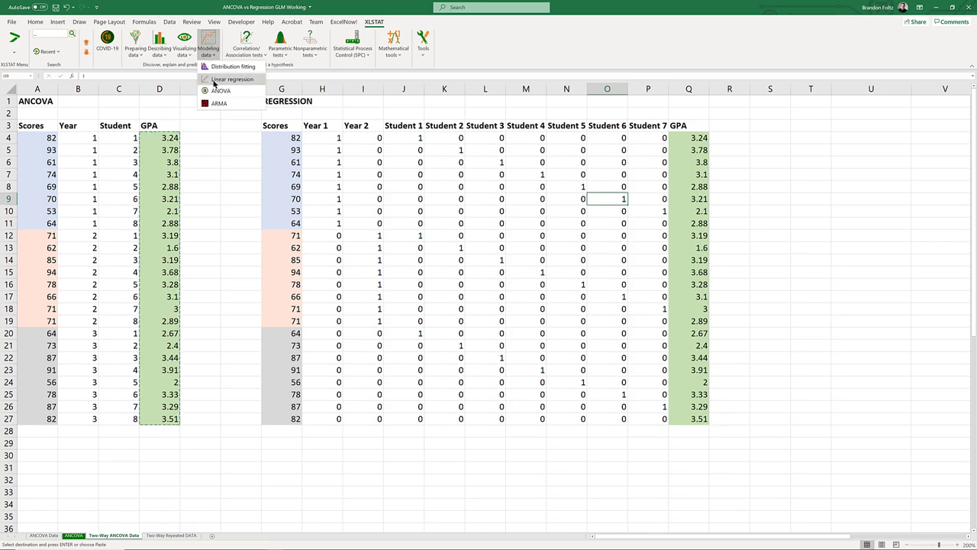
click(221, 92)
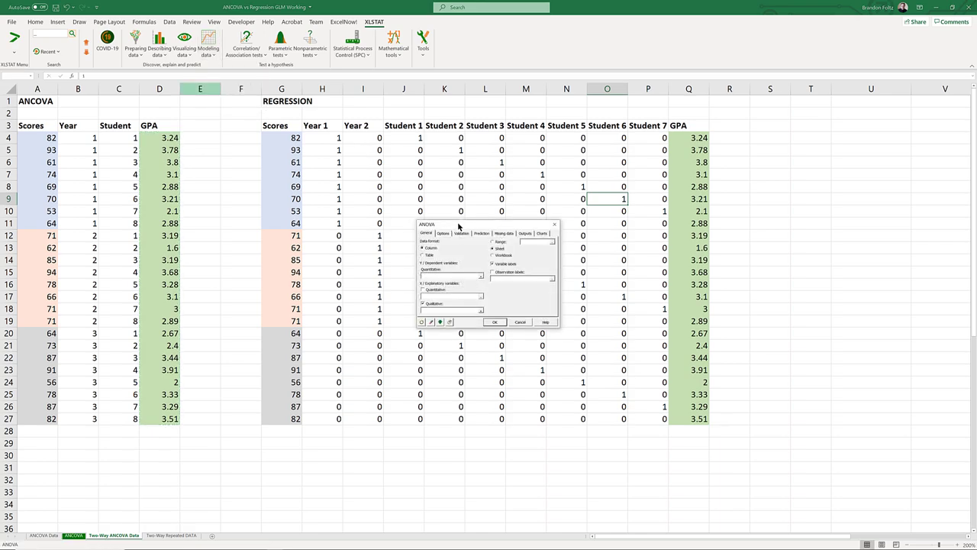
drag(458, 226, 251, 115)
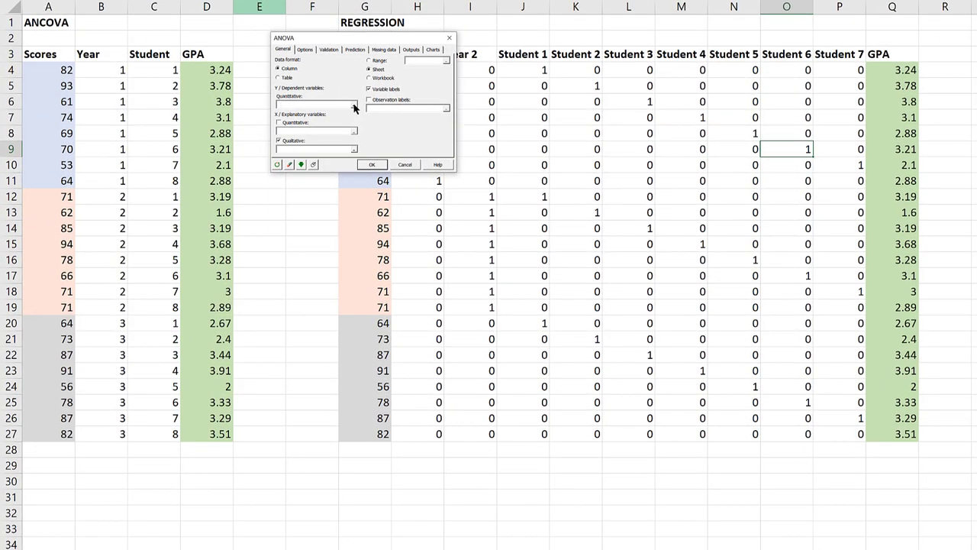
click(354, 105)
drag(36, 52, 59, 435)
click(396, 67)
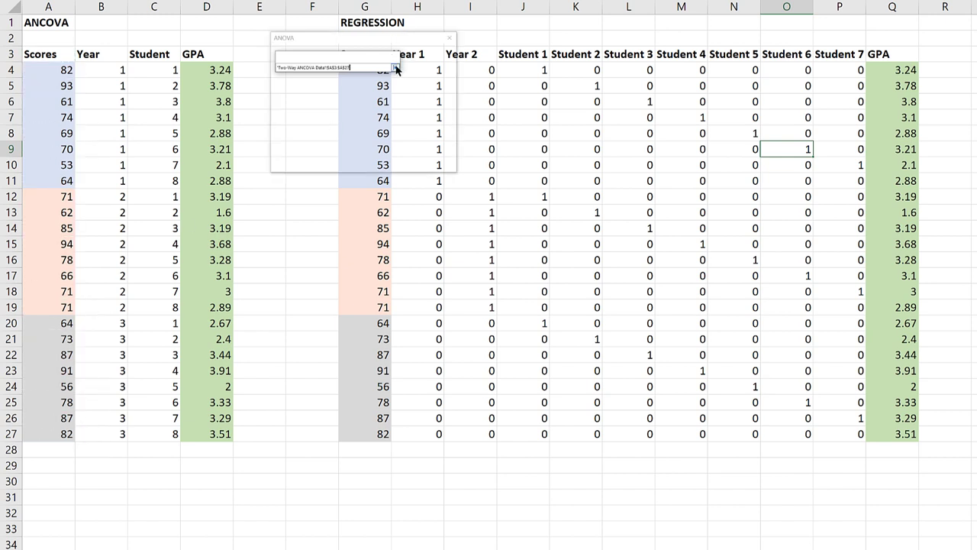
Step: Add Year and Student (B3:C27) as qualitative factors and GPA (D3:D27) as quantitative covariate
click(279, 141)
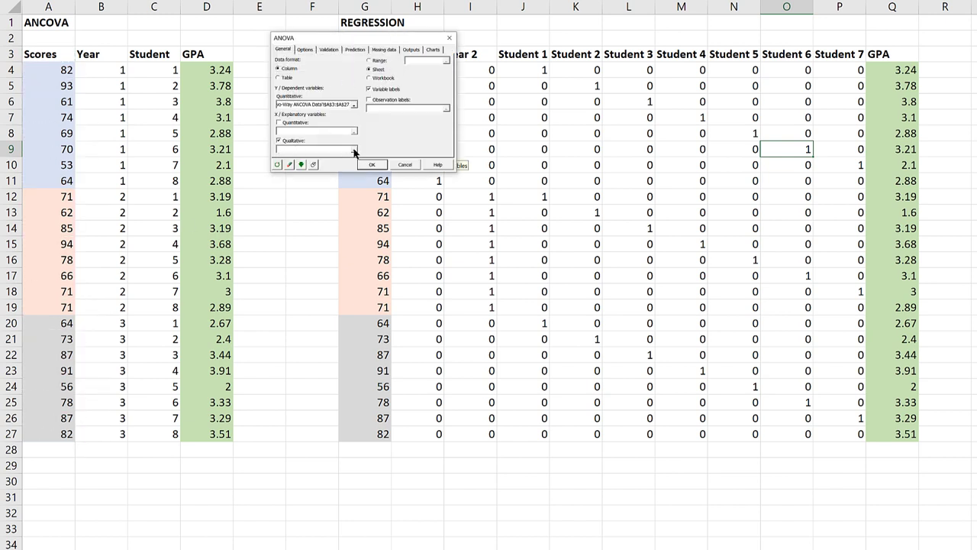
click(353, 149)
drag(104, 57, 153, 432)
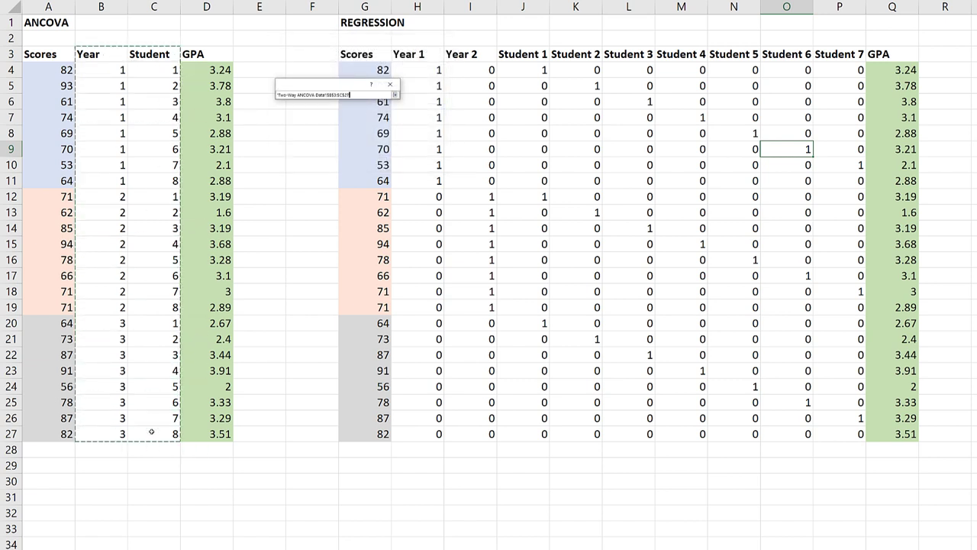
click(394, 94)
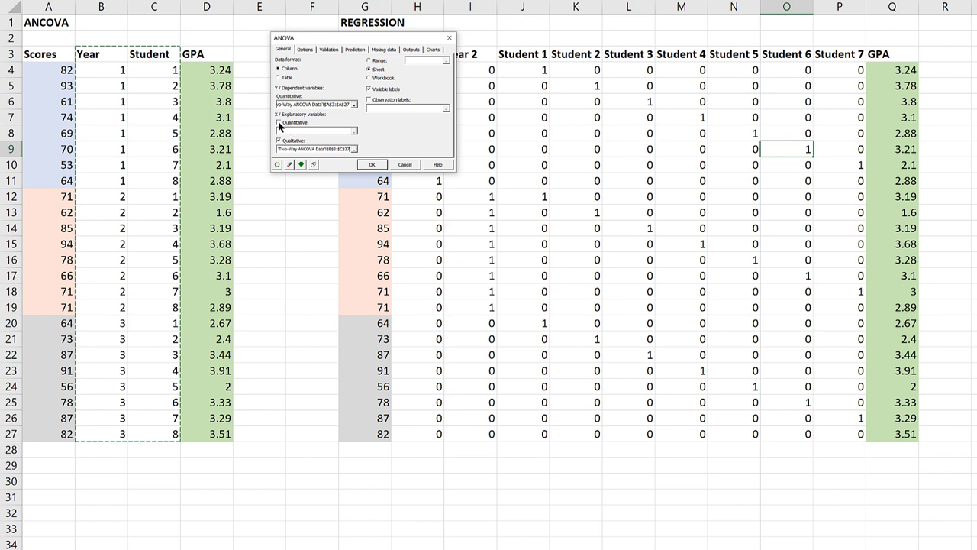
click(278, 123)
click(354, 105)
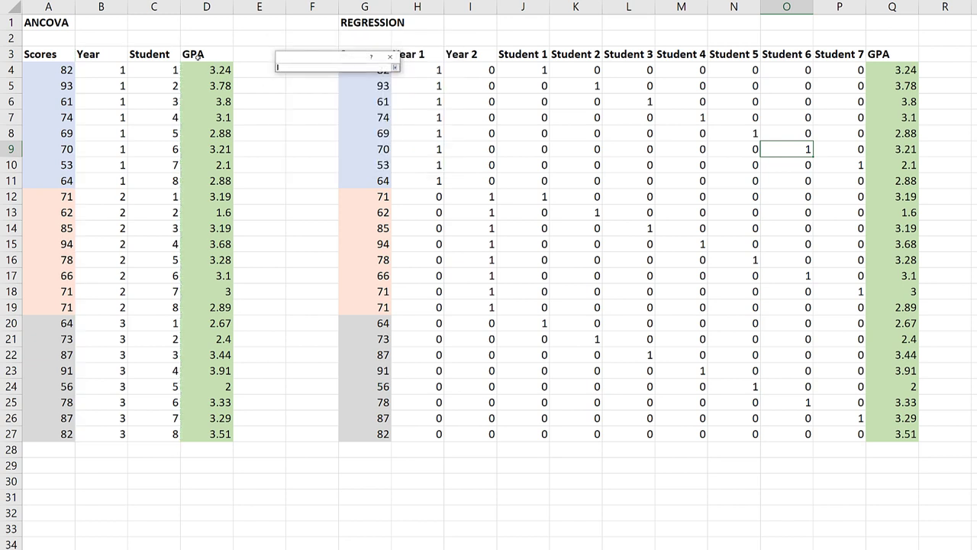
drag(199, 56, 214, 435)
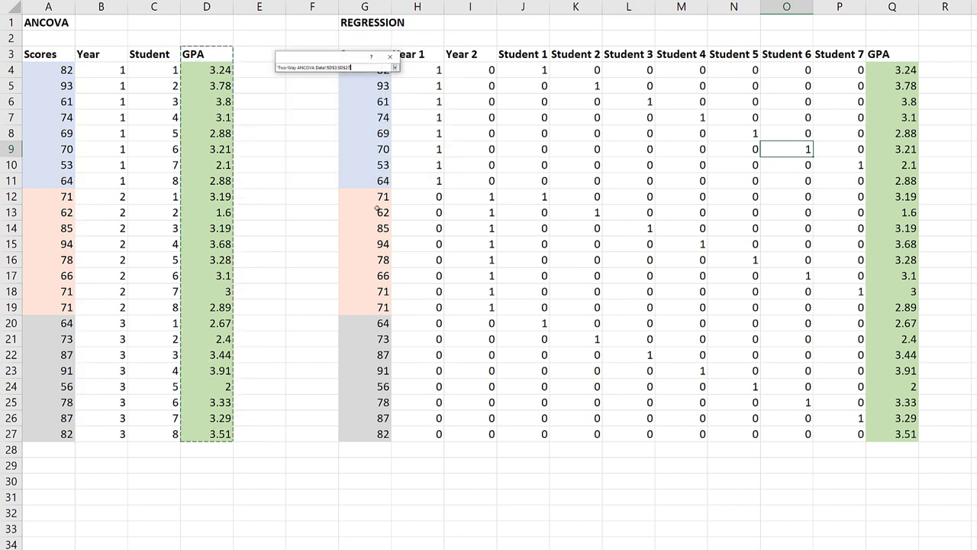
click(395, 68)
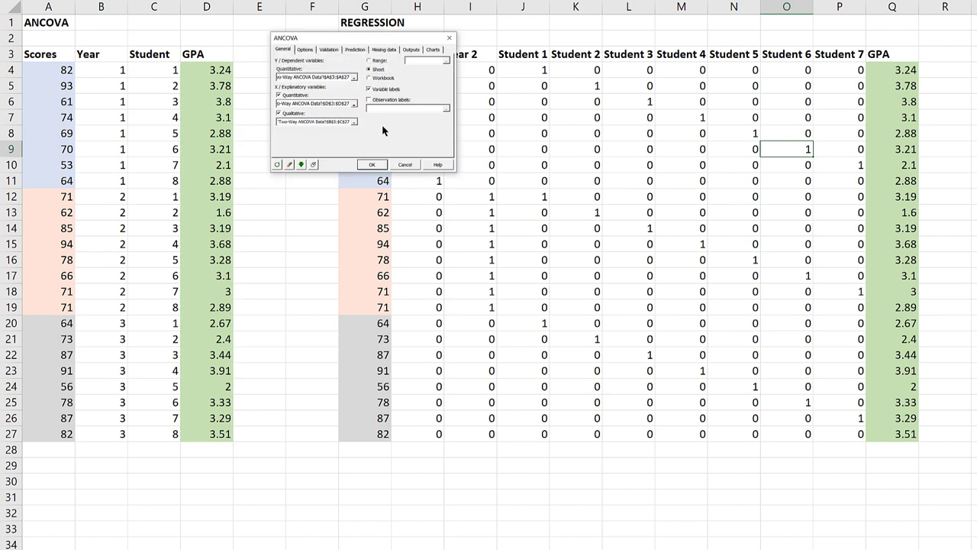
Step: Review the model constraint, covariance and output options, then run the ANCOVA
click(305, 49)
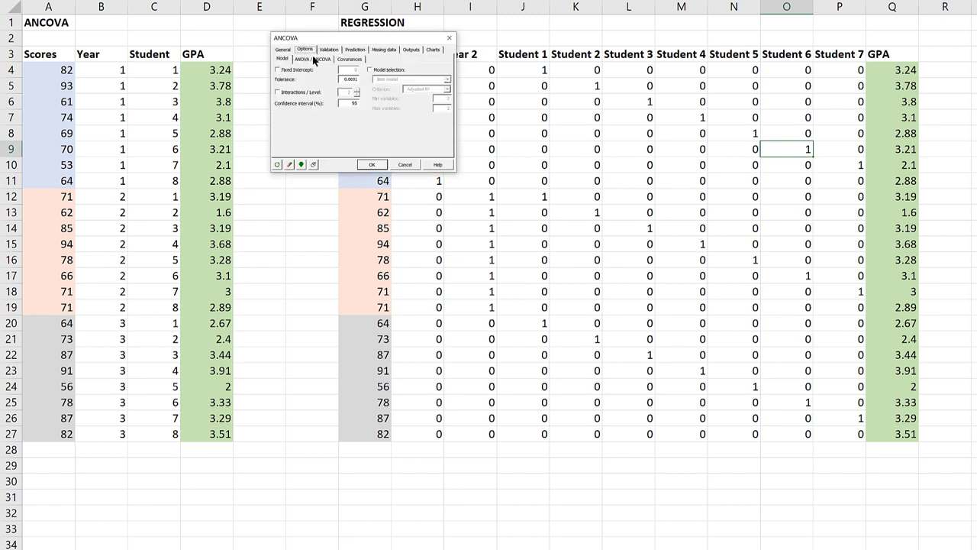
click(313, 59)
click(348, 61)
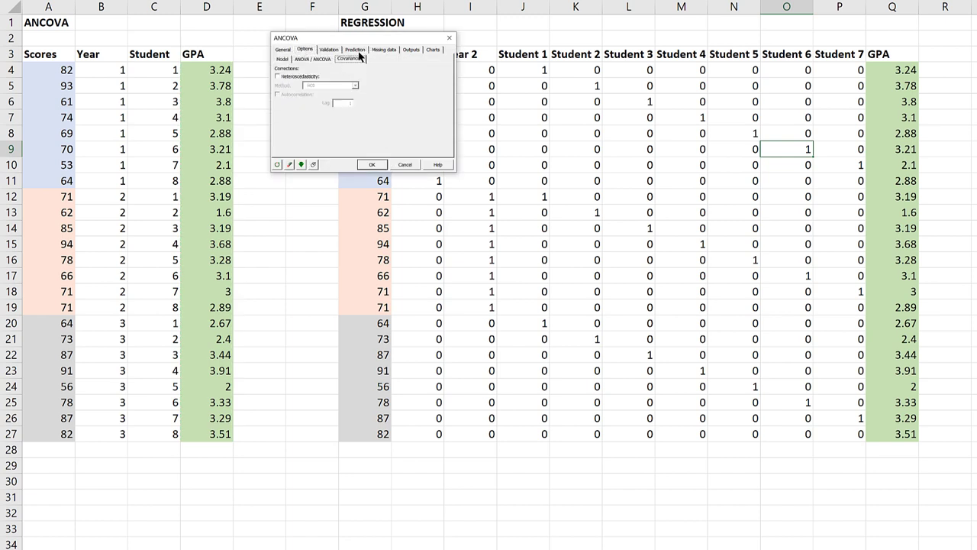
click(409, 50)
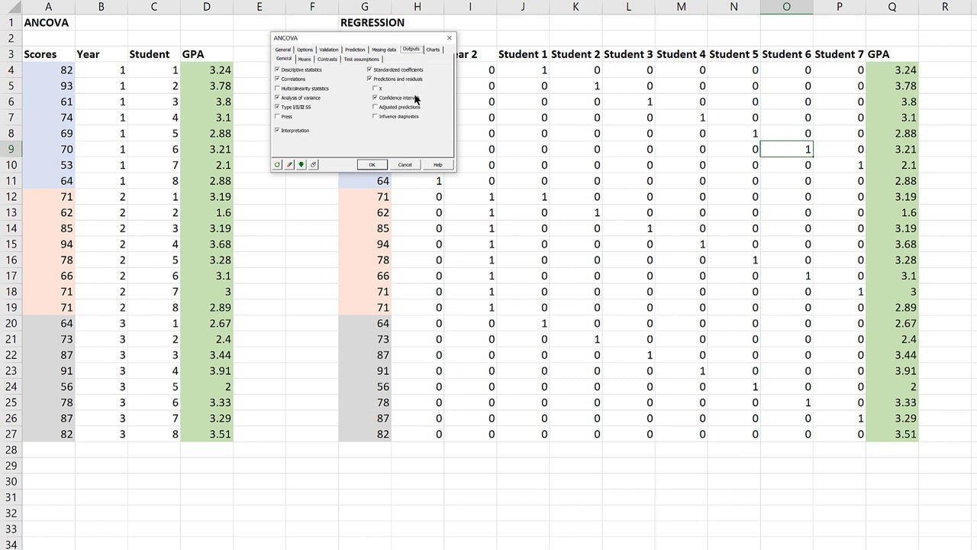
click(373, 165)
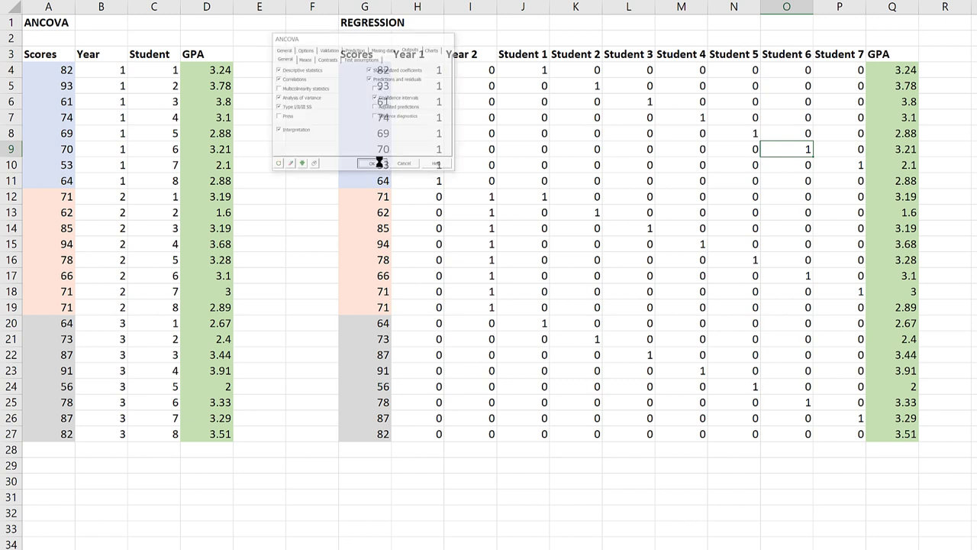
Step: Confirm the selections and check the ANCOVA goodness-of-fit R² of 0.743
click(622, 288)
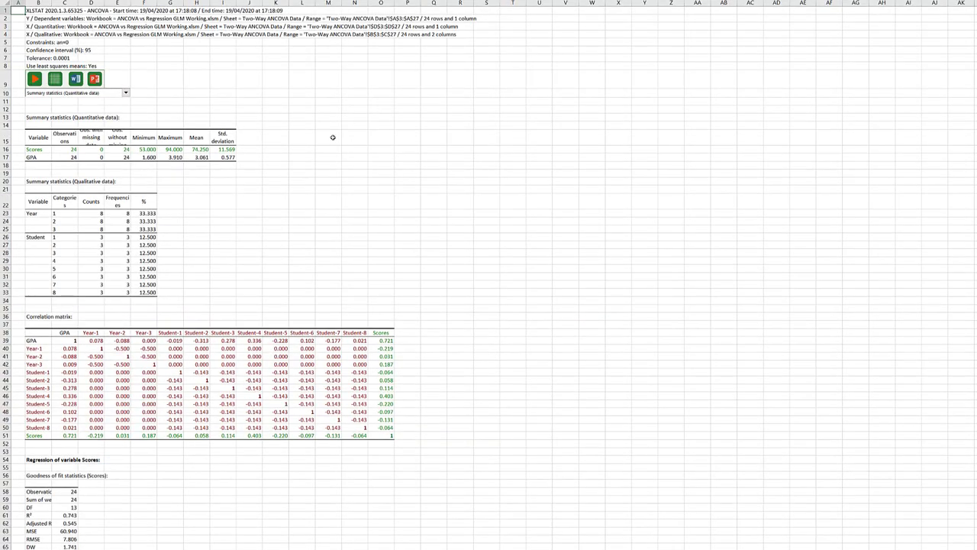
ctrl+scroll(332, 138, up, 5)
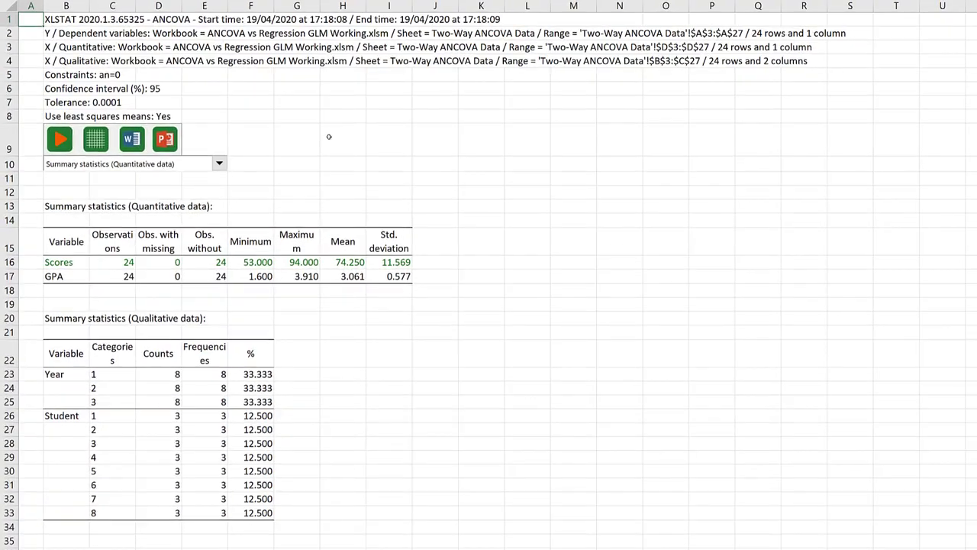
scroll(383, 135, down, 7)
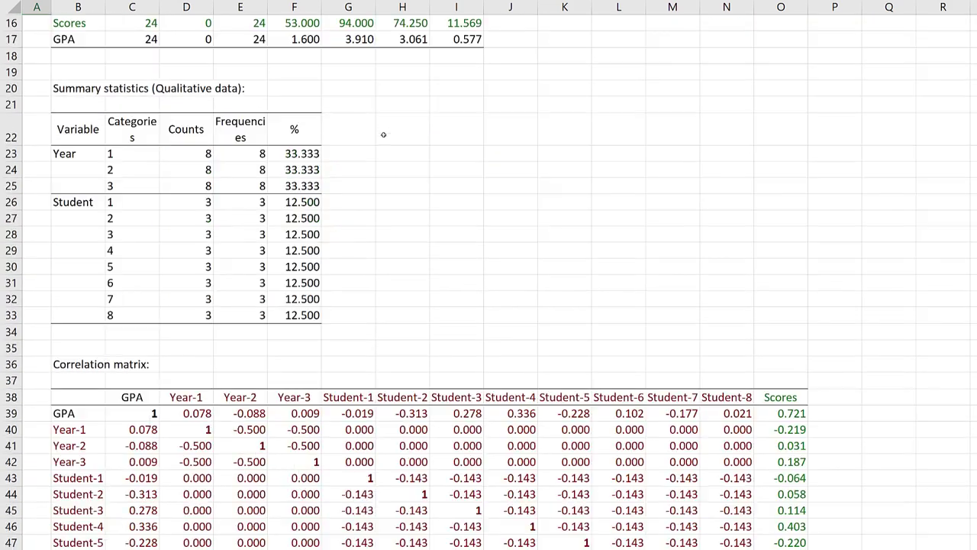
scroll(383, 135, down, 9)
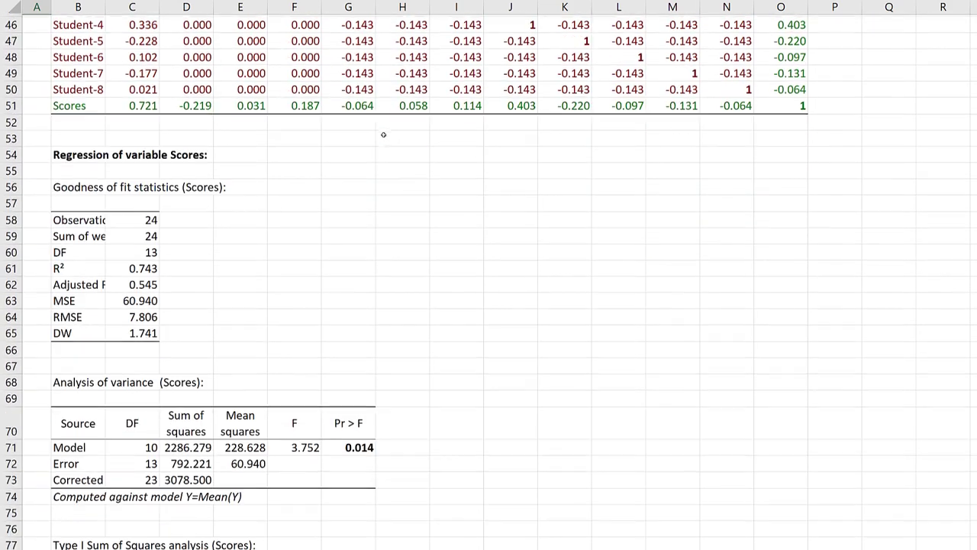
scroll(383, 135, down, 1)
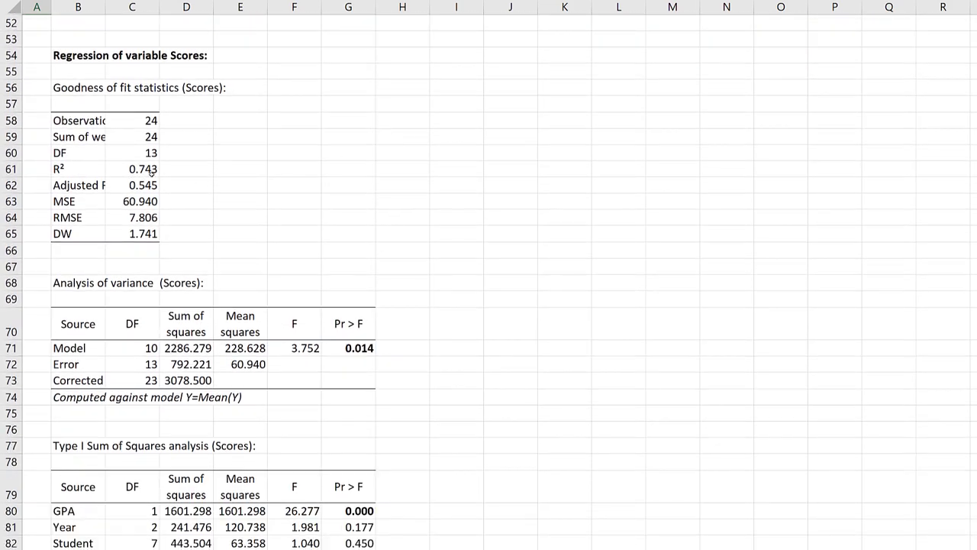
click(152, 171)
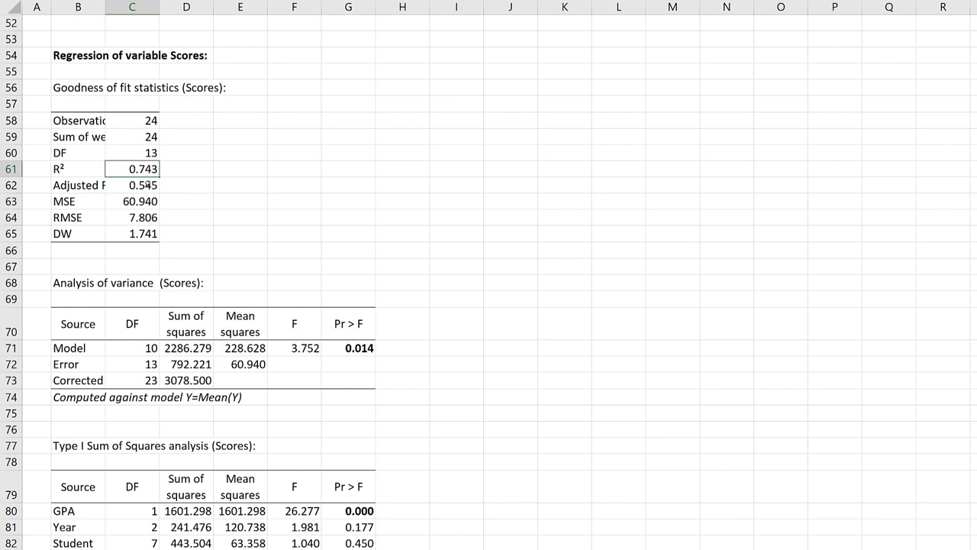
Step: Check the model F of 3.752 and p-value 0.014, then return to the data sheet
scroll(147, 184, down, 2)
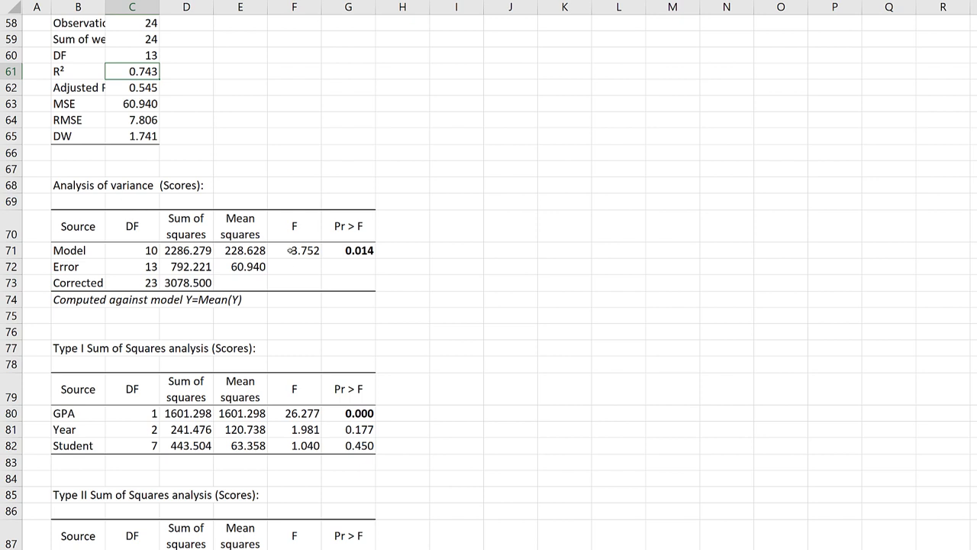
click(289, 250)
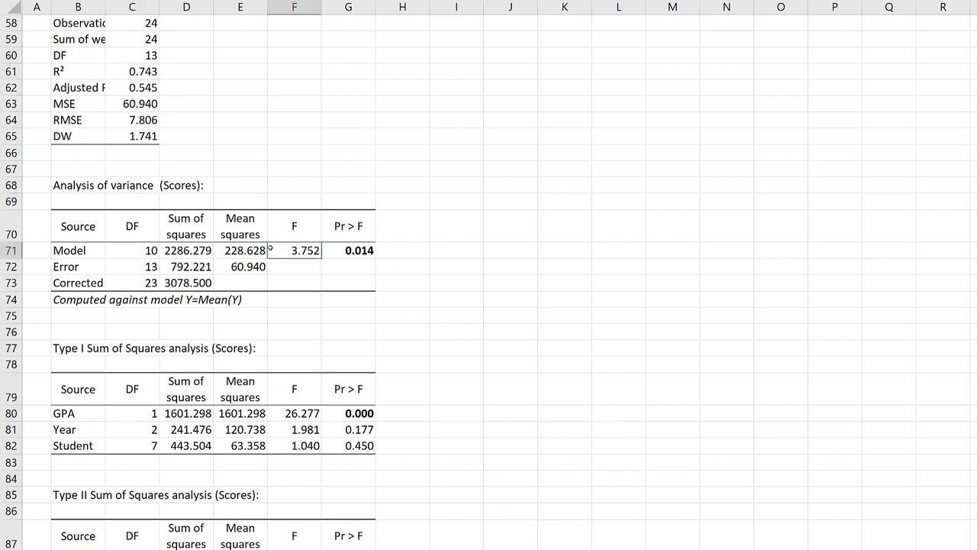
click(342, 251)
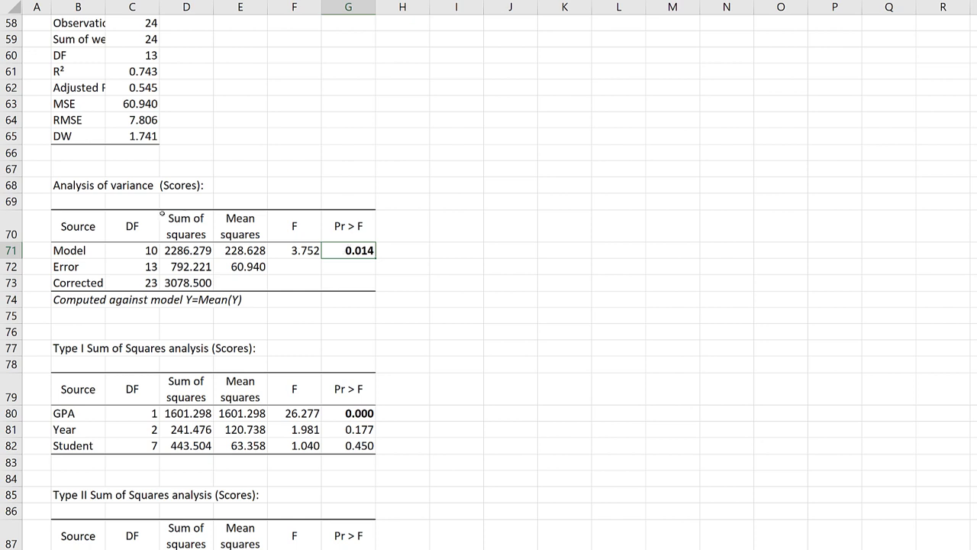
scroll(197, 218, down, 7)
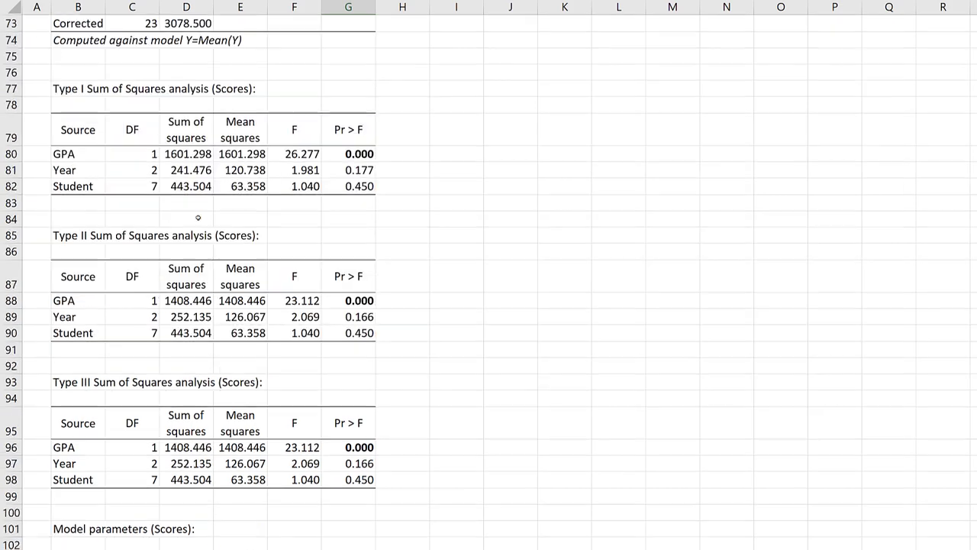
scroll(197, 218, down, 6)
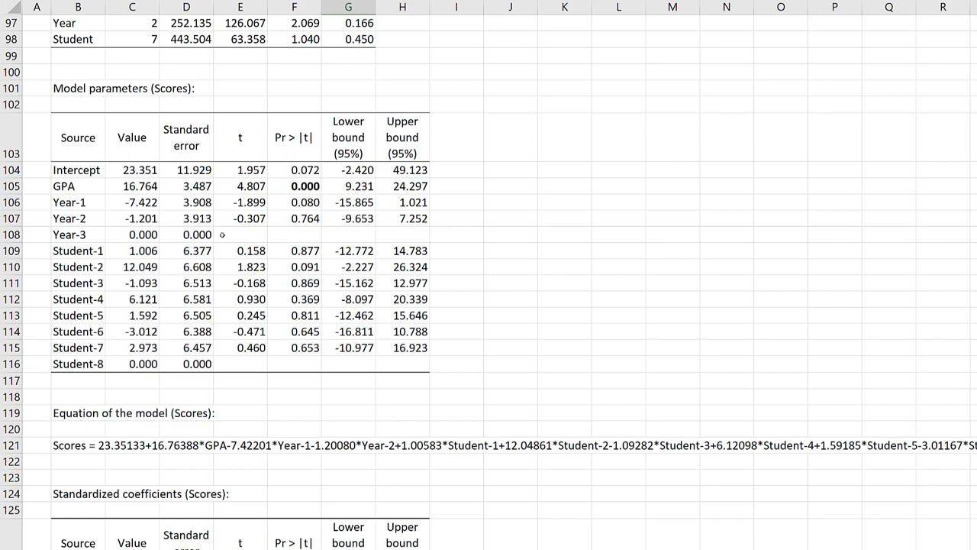
scroll(222, 235, up, 20)
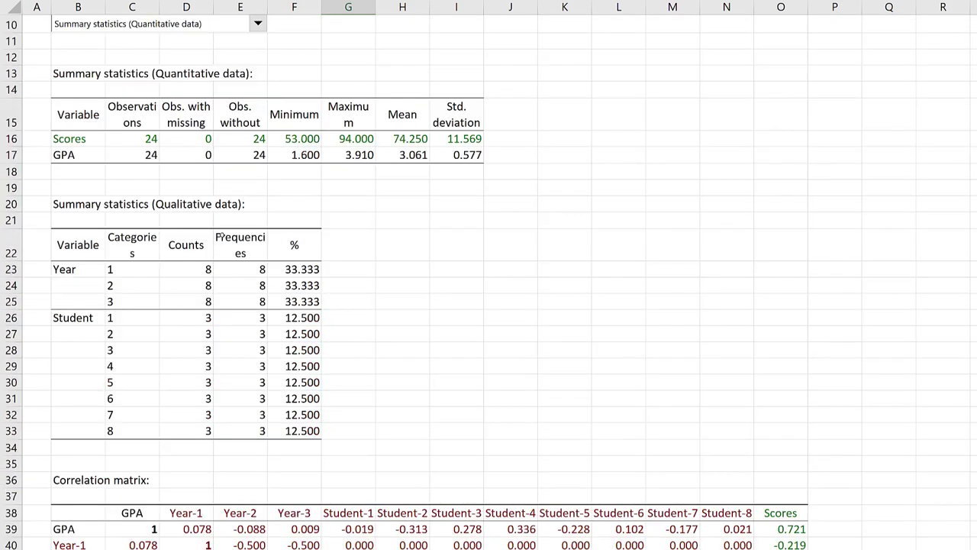
scroll(220, 235, up, 3)
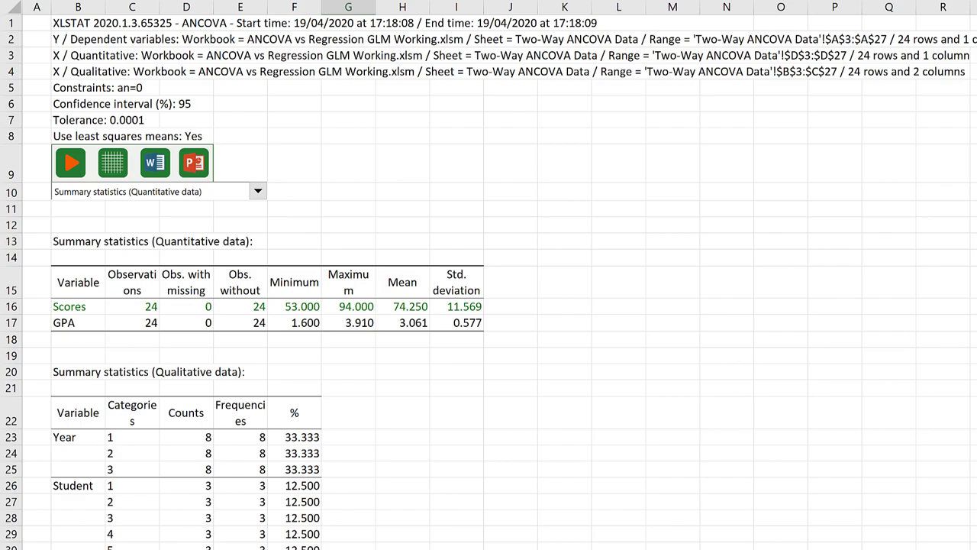
key(ctrl+Page_Up)
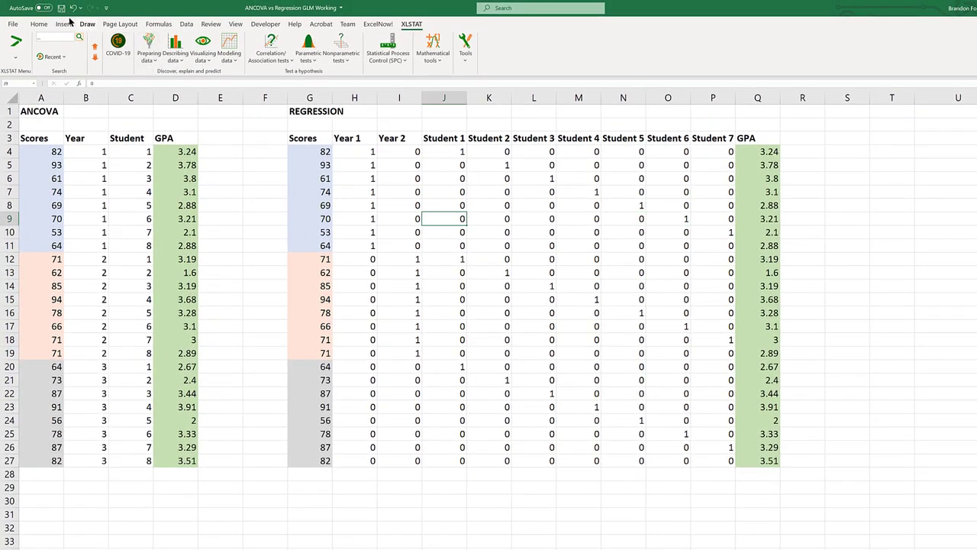
Step: Set up Data Analysis Regression with Y $G$3:$G$27, X $H$3:$Q$27 and output at G29
click(186, 24)
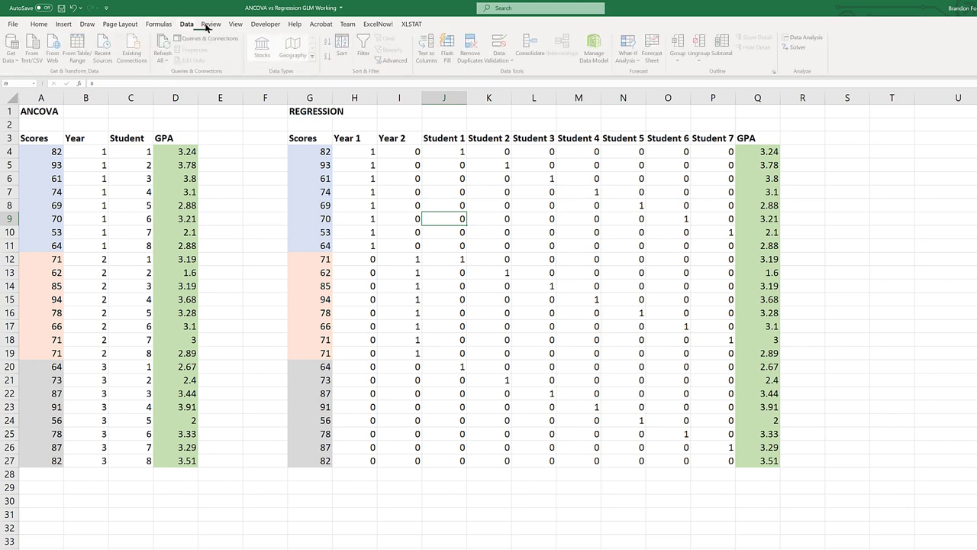
click(804, 40)
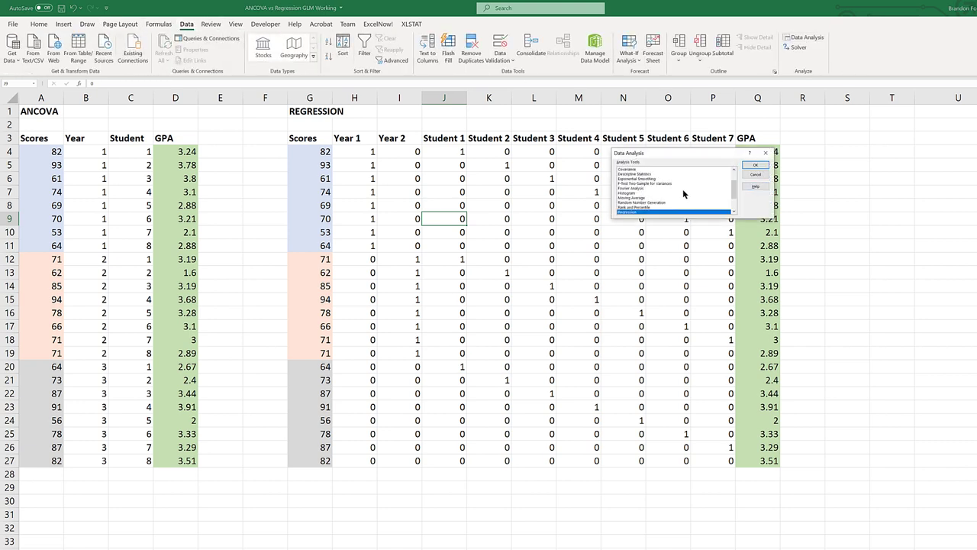
click(749, 165)
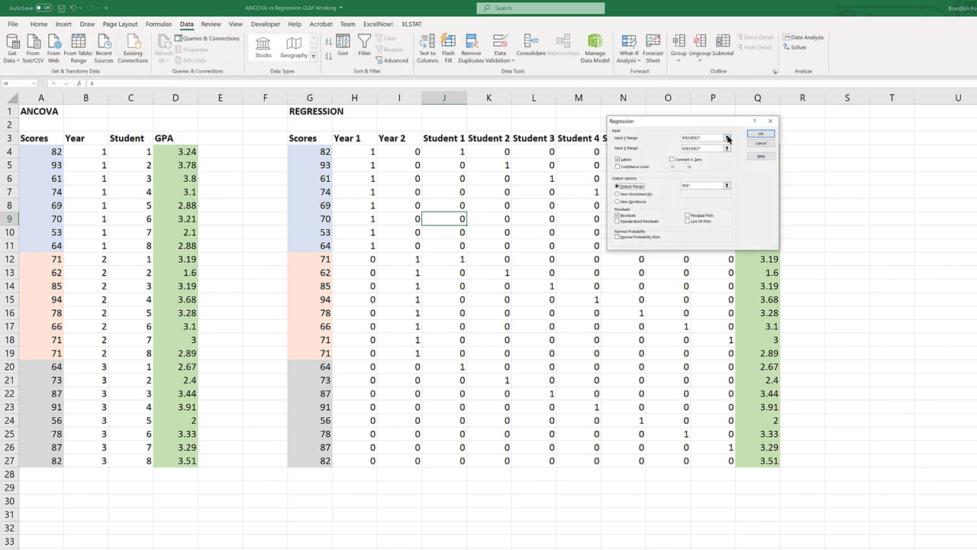
click(731, 140)
drag(306, 140, 321, 446)
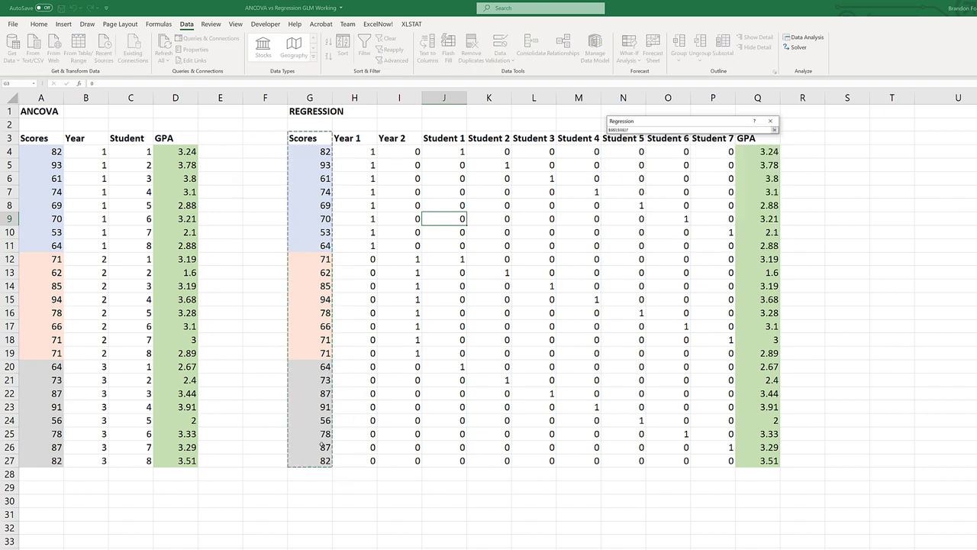
click(775, 130)
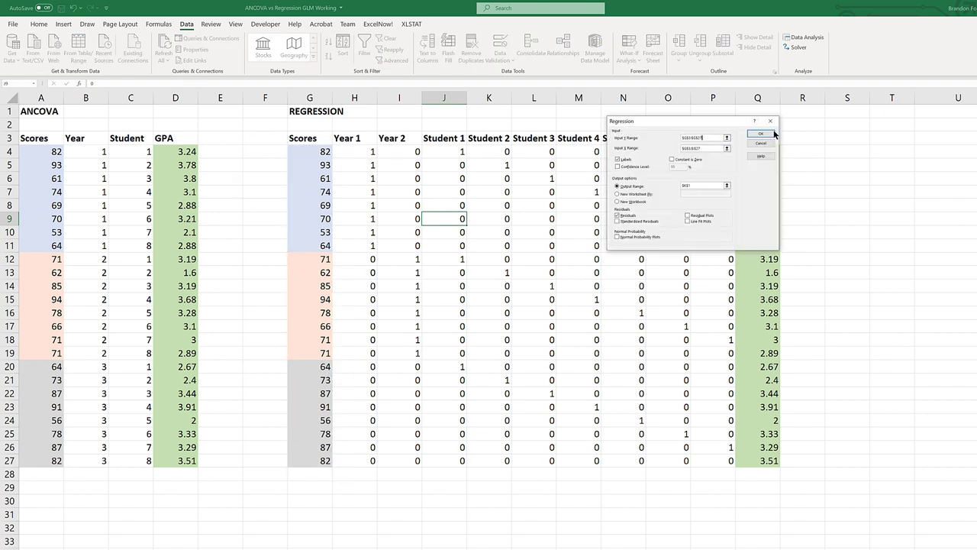
click(727, 149)
drag(357, 139, 752, 454)
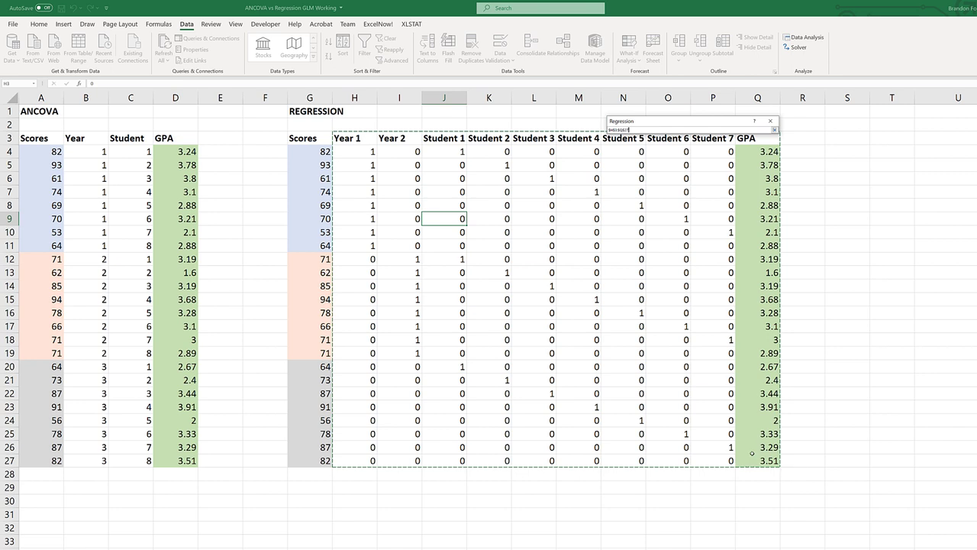
click(774, 130)
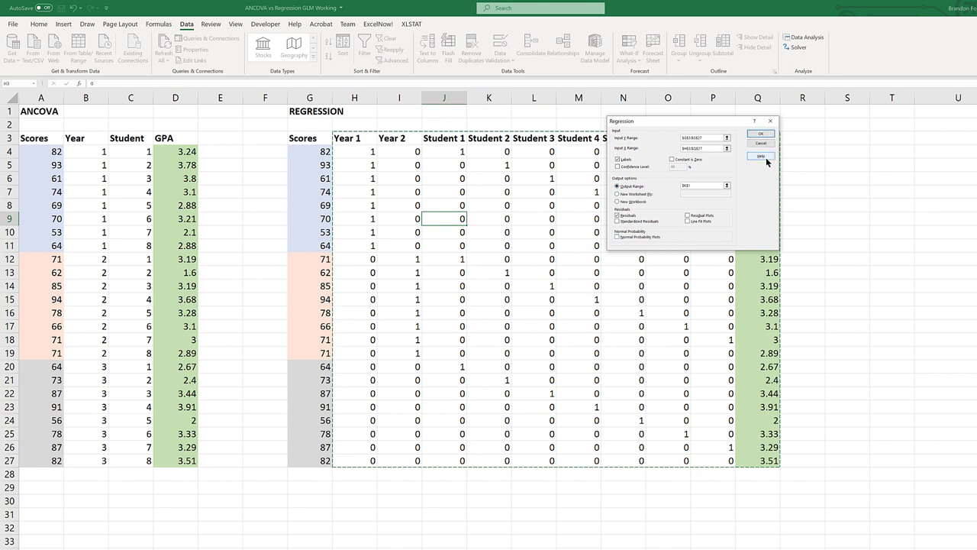
click(727, 186)
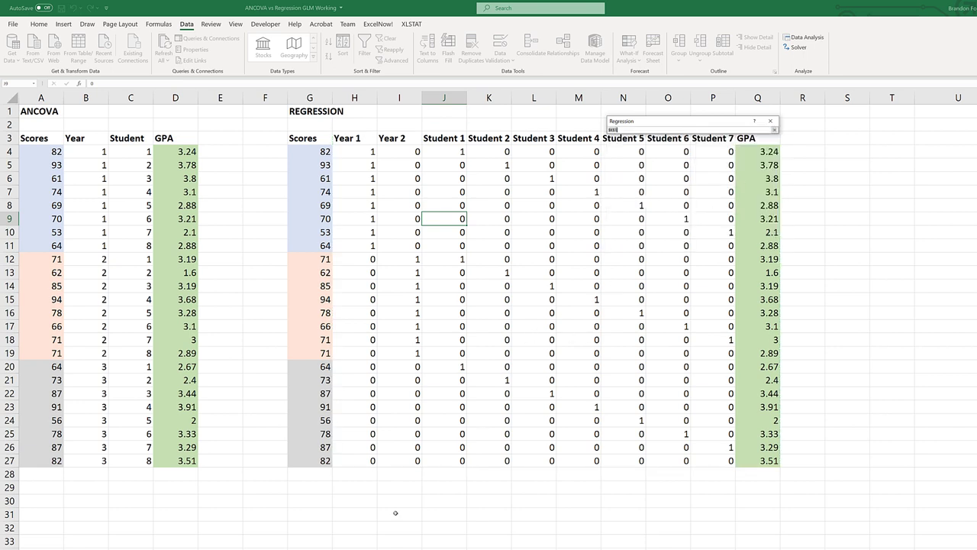
click(321, 488)
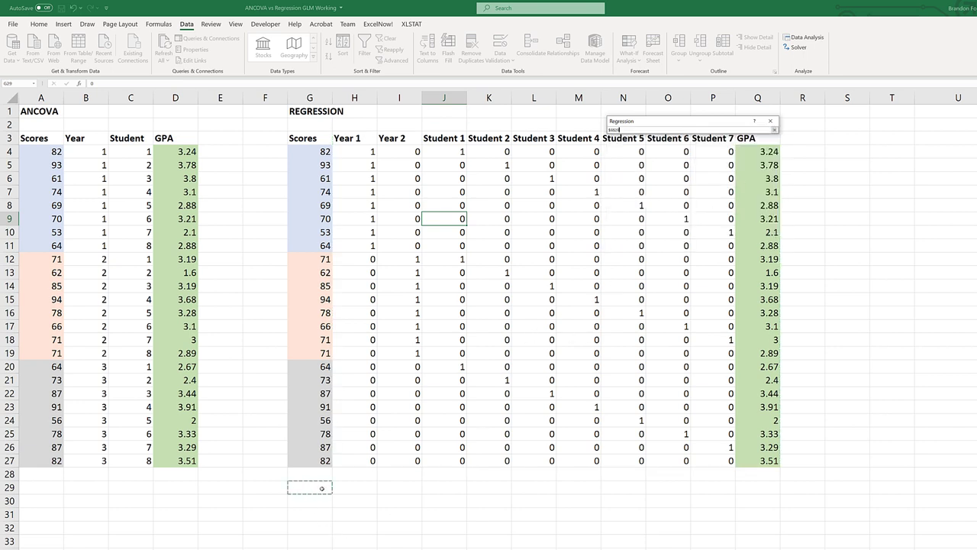
click(774, 130)
Step: Run the regression and inspect Adjusted R Square, the ANOVA table and Student 1's standard error
click(762, 135)
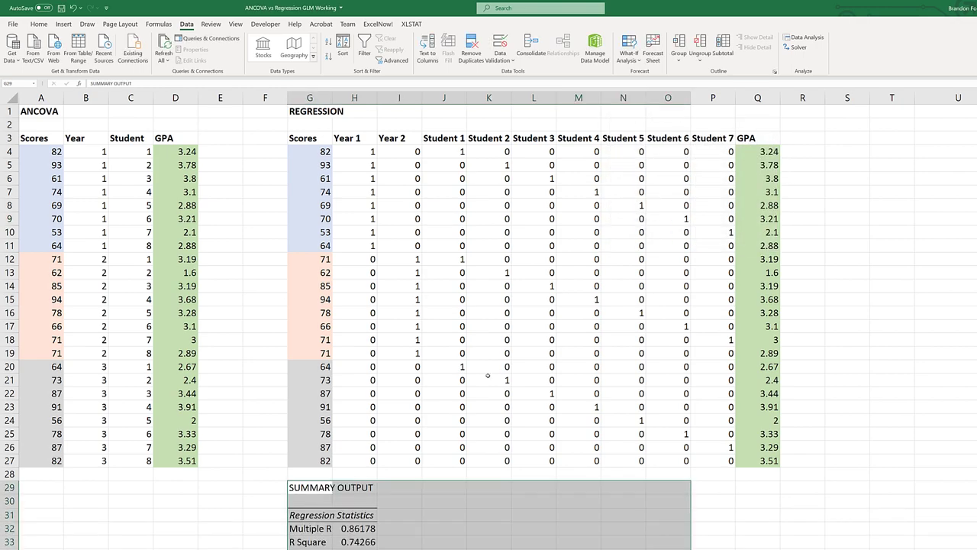
scroll(487, 376, down, 8)
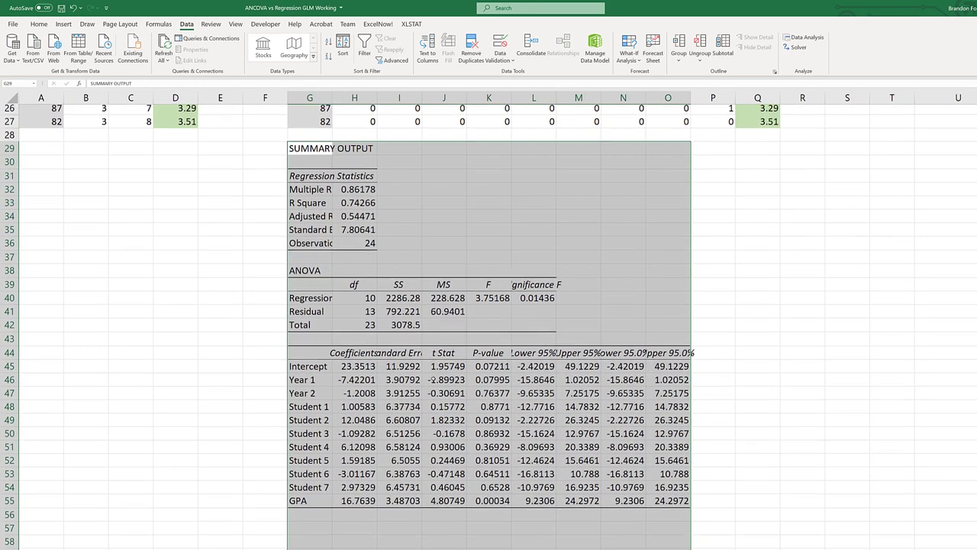
scroll(432, 379, down, 1)
scroll(430, 207, up, 2)
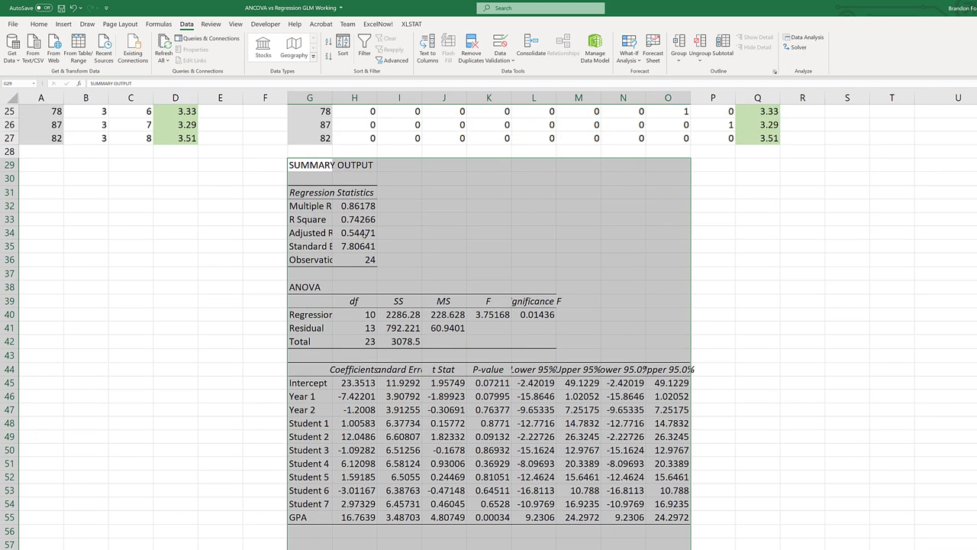
click(345, 231)
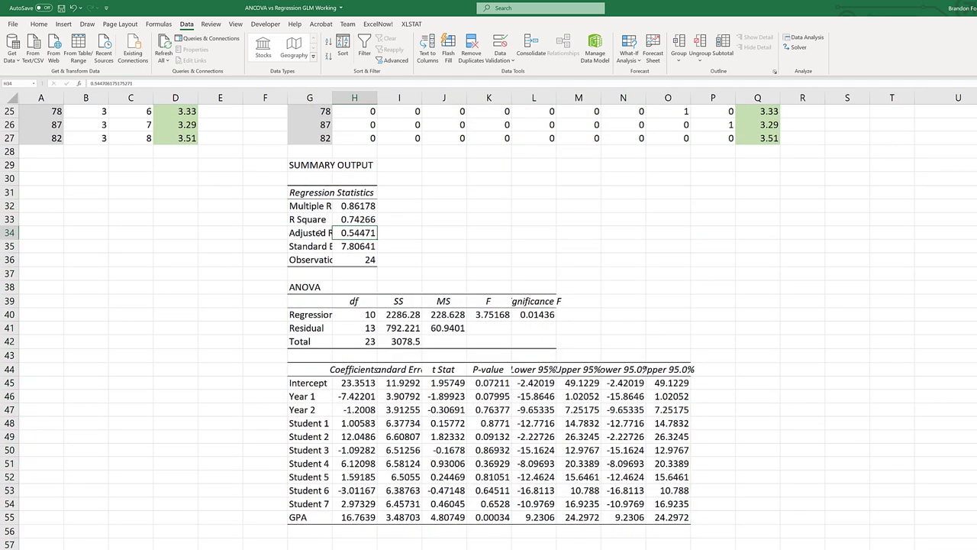
drag(305, 287, 496, 355)
click(398, 423)
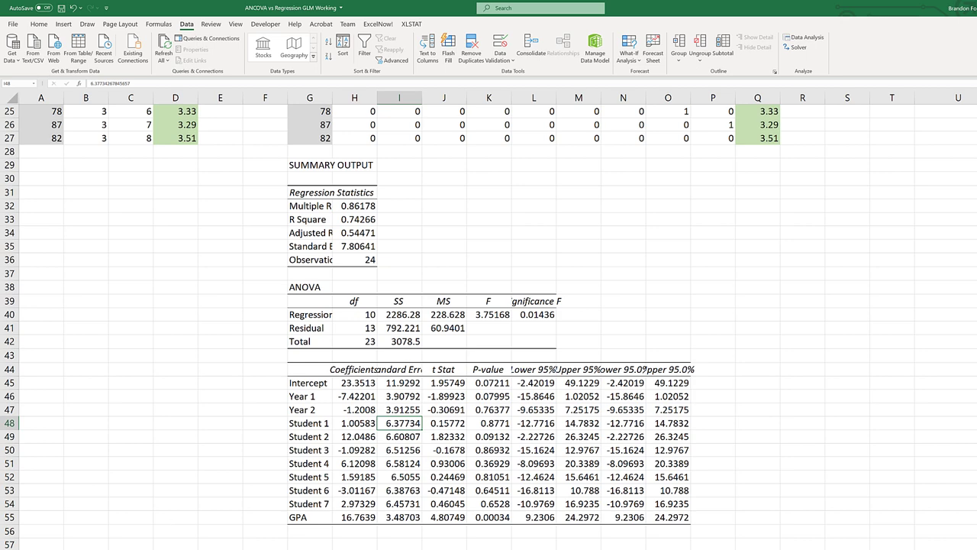
Step: Return to the XLSTAT ANCOVA output sheet and scroll to its goodness-of-fit statistics
key(ctrl+Page_Down)
scroll(190, 412, down, 5)
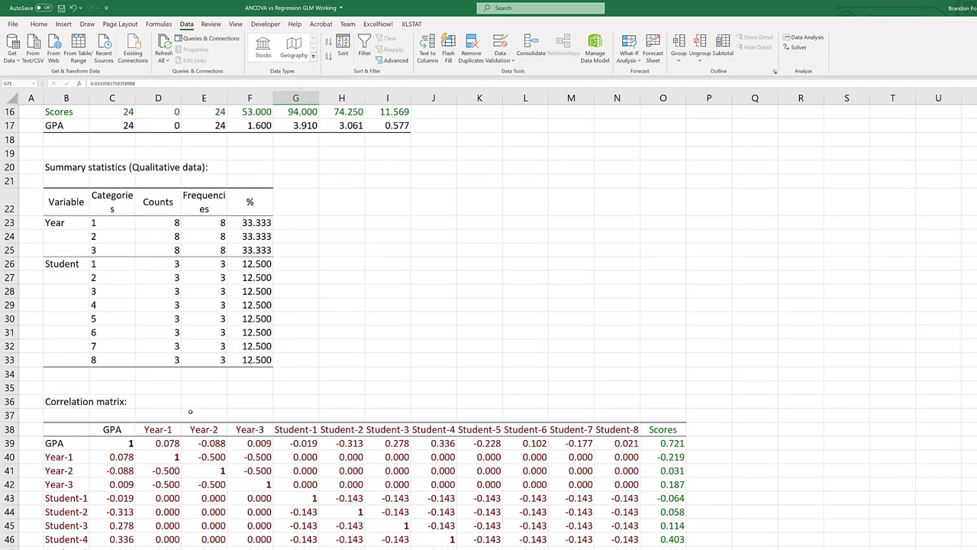
scroll(190, 411, down, 9)
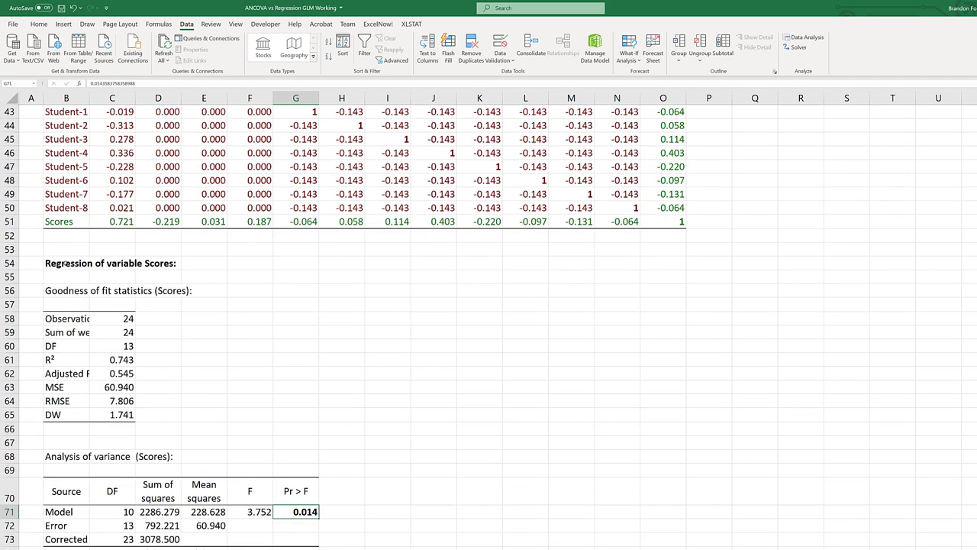
Step: Copy the XLSTAT goodness-of-fit table and paste it at C29 on the regression sheet
drag(65, 262, 142, 413)
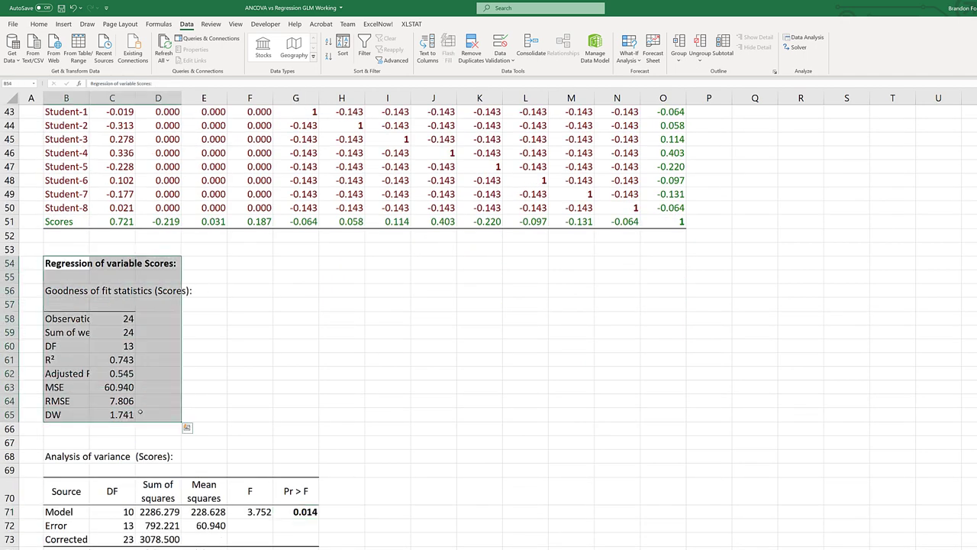
key(ctrl+c)
key(ctrl+Page_Up)
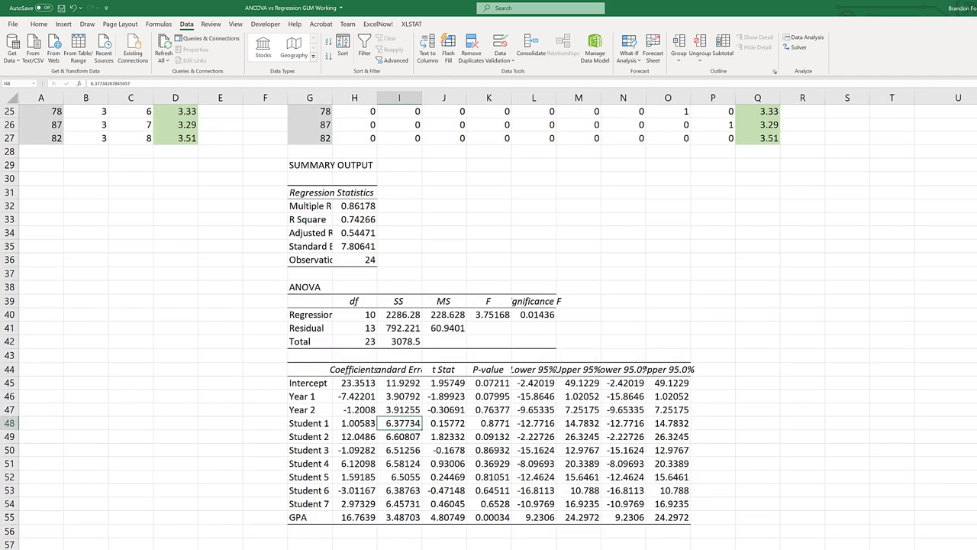
click(131, 166)
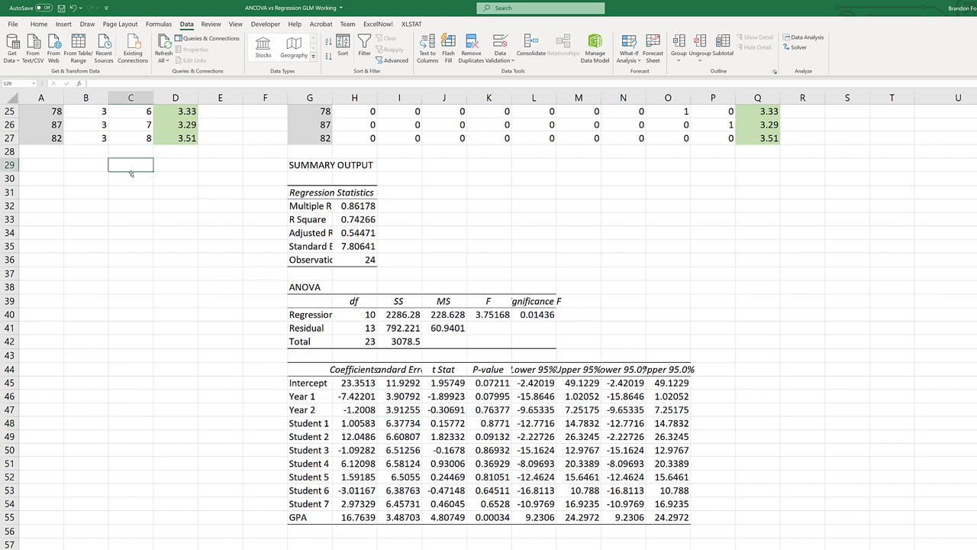
key(ctrl+v)
click(201, 224)
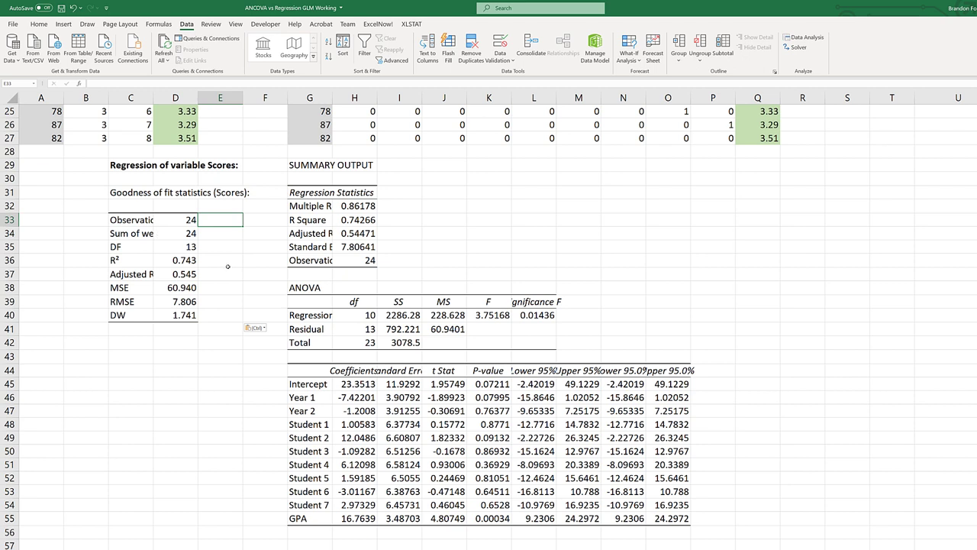
Step: Compare R² 0.743 with R Square 0.74266 and RMSE 7.806 with standard error 7.80641
click(164, 262)
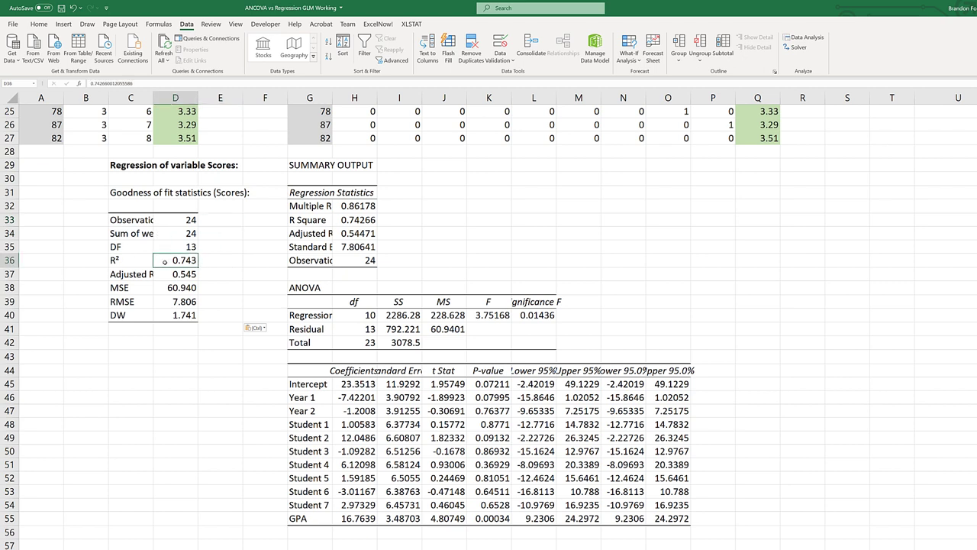
click(357, 222)
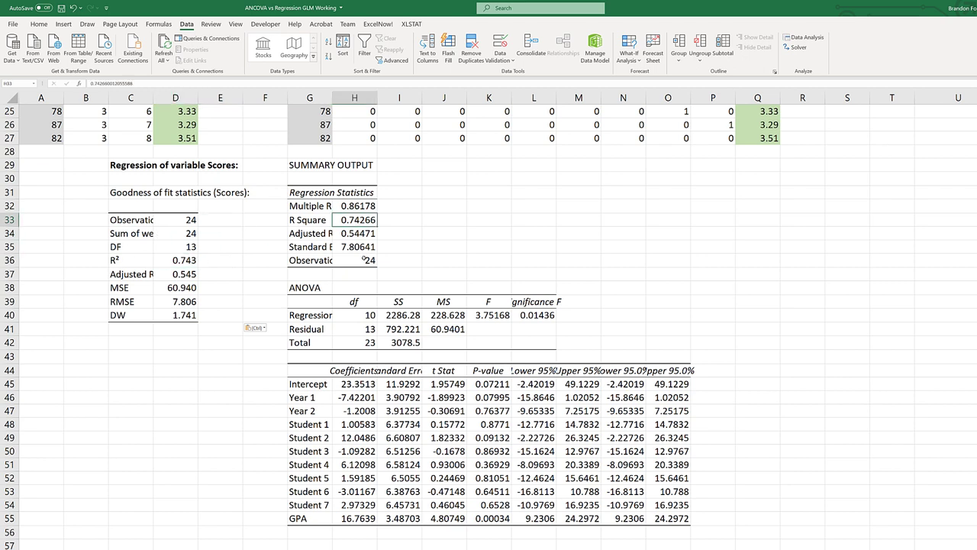
click(174, 302)
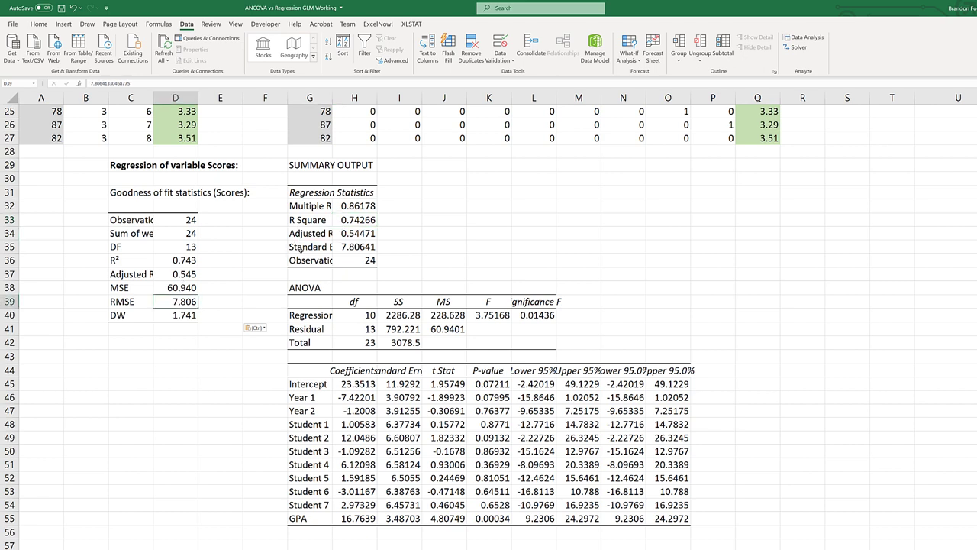
click(300, 249)
click(352, 252)
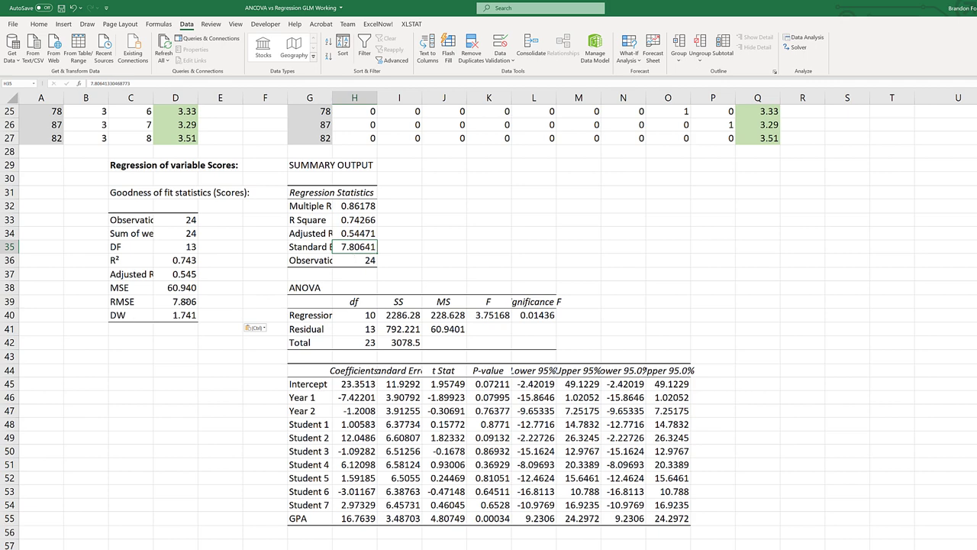
Step: Copy the XLSTAT Scores analysis of variance table and paste it at P29 beside the regression output
key(ctrl+Page_Down)
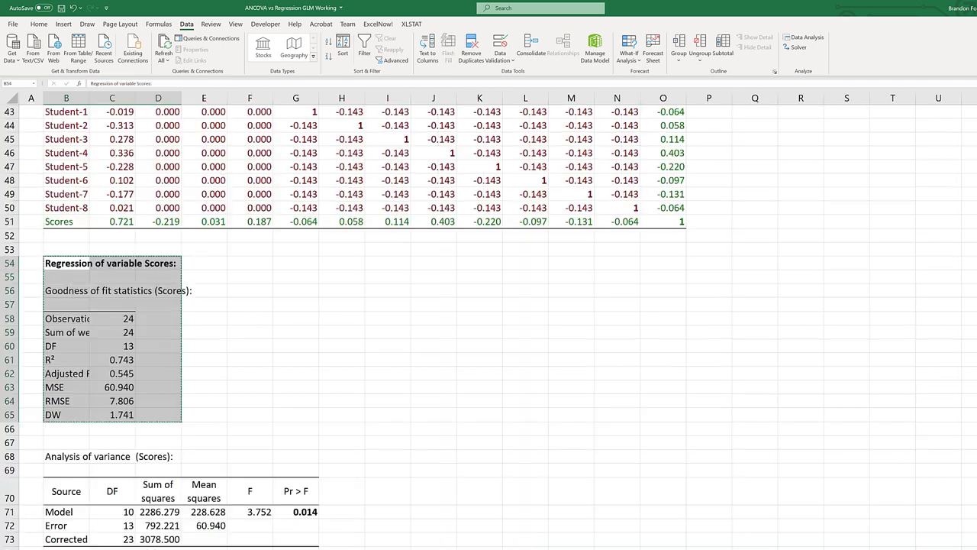
scroll(186, 422, down, 1)
drag(69, 416, 301, 513)
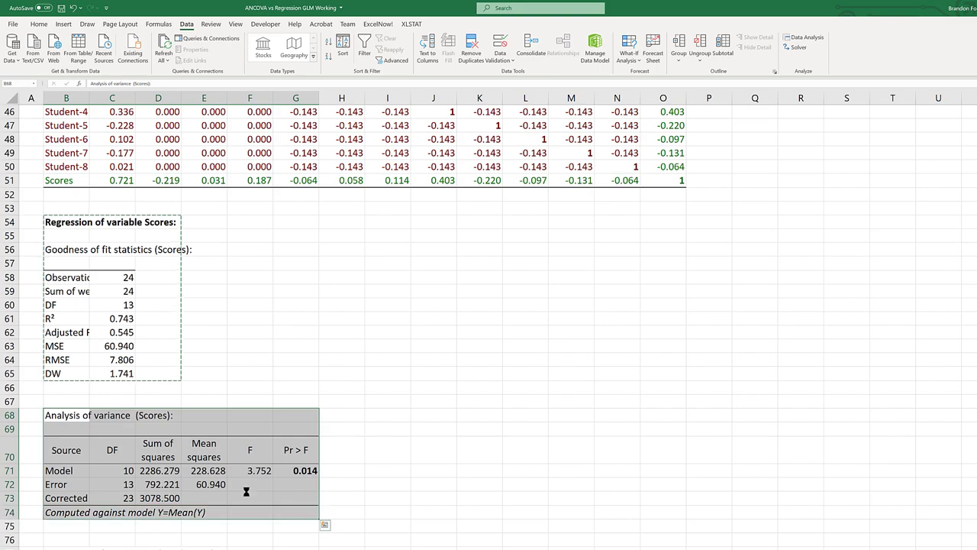
key(ctrl+c)
key(ctrl+Page_Up)
click(709, 166)
key(ctrl+v)
Step: Match F 3.75168/3.752, significance 0.01436/0.014, model SS 2286.28 and residual SS 792.221
click(489, 330)
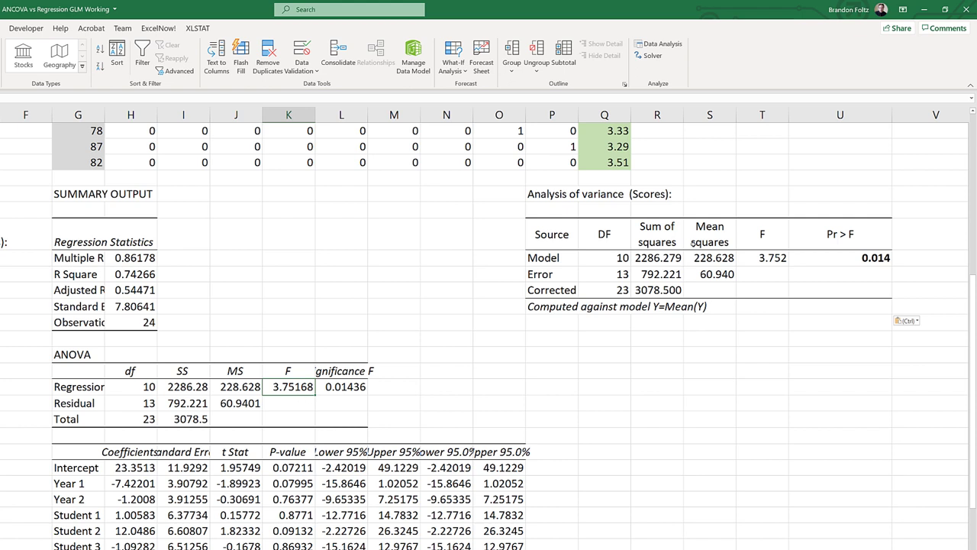
click(765, 258)
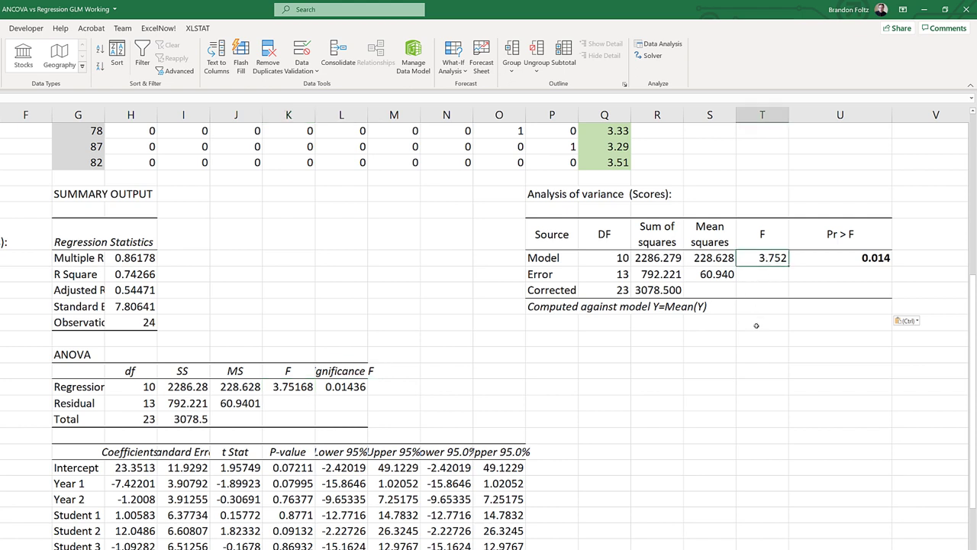
click(336, 389)
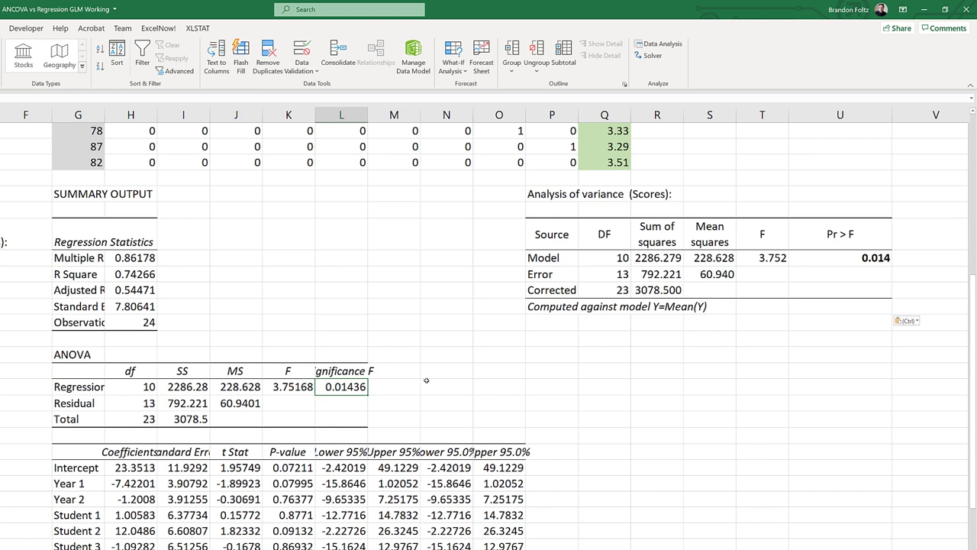
click(847, 255)
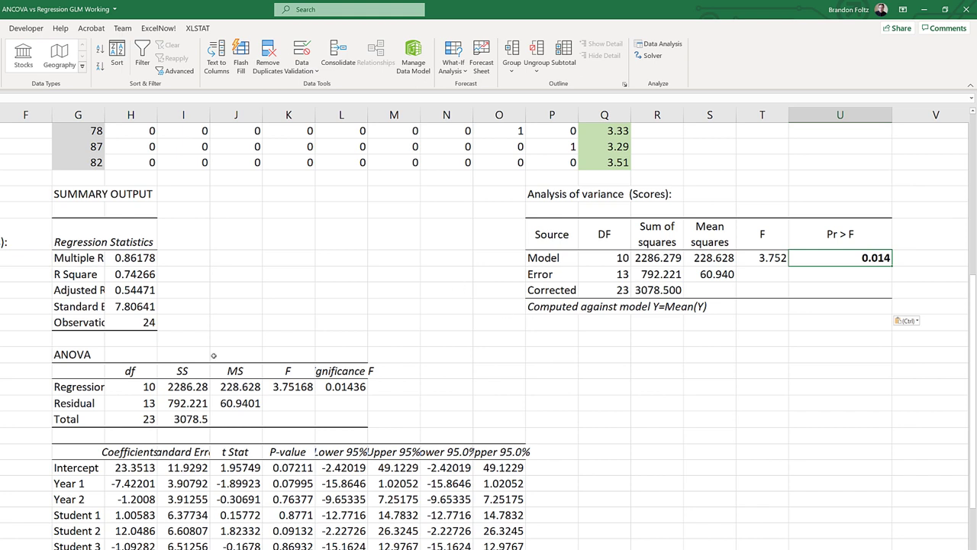
click(186, 387)
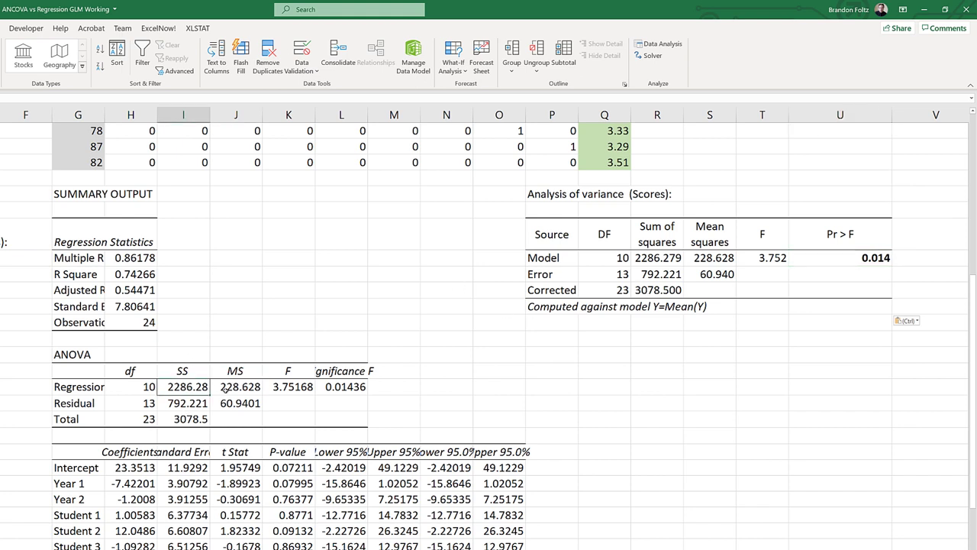
click(643, 258)
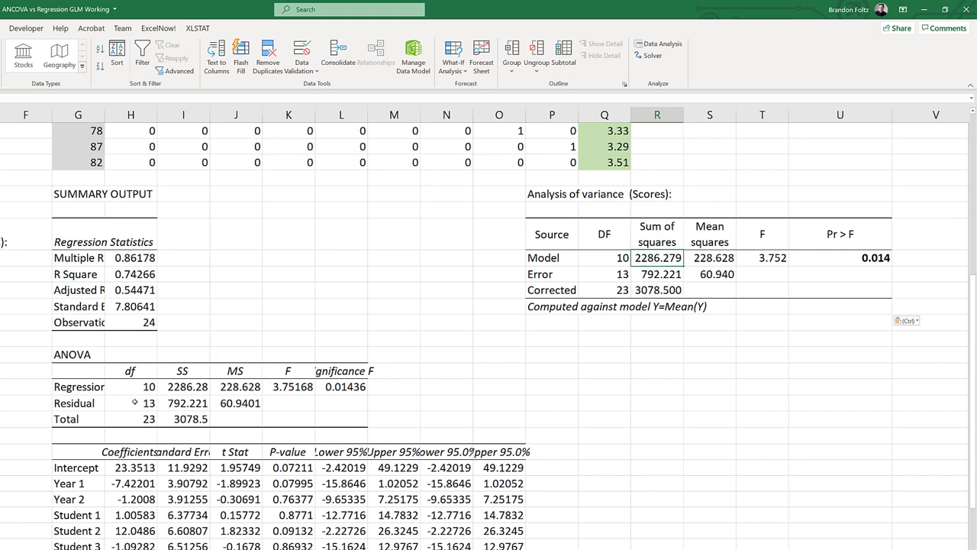
click(203, 403)
click(203, 403)
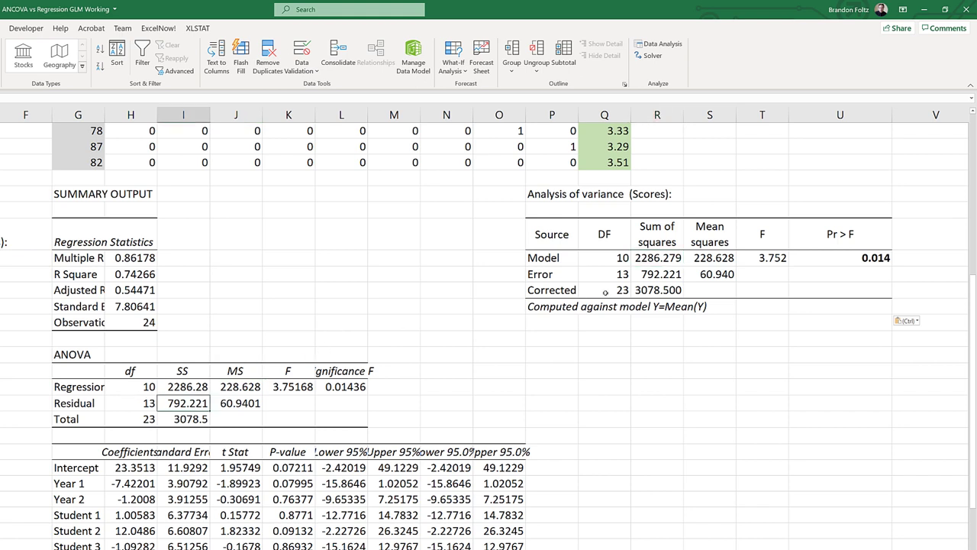
click(668, 276)
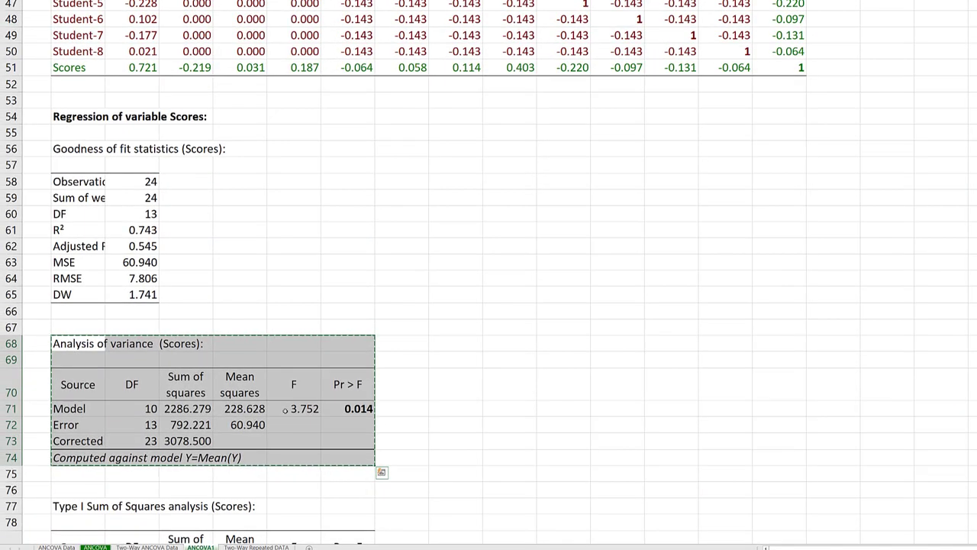
Step: Go to the full XLSTAT ANCOVA output and mark the Type III sum of squares table
click(293, 408)
scroll(293, 409, down, 8)
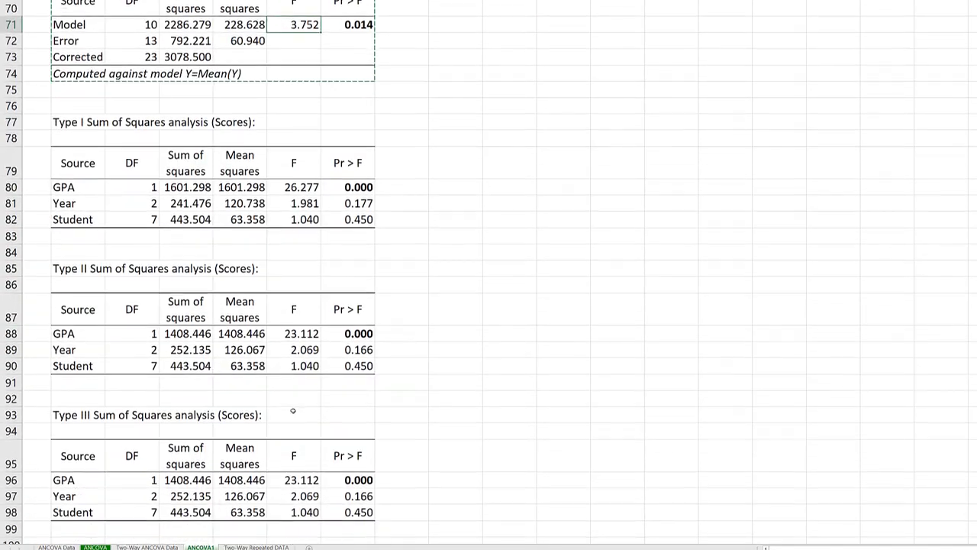
scroll(292, 410, down, 2)
scroll(293, 410, down, 3)
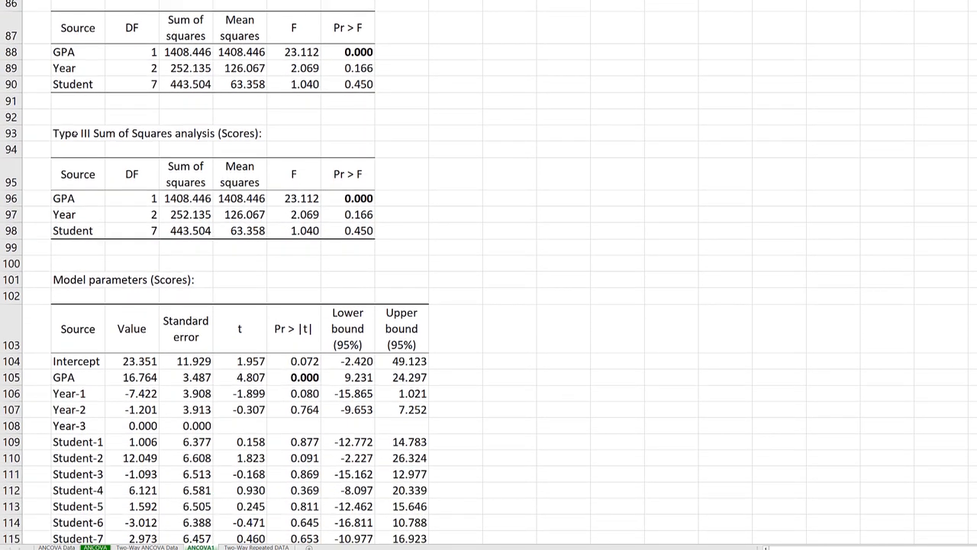
drag(84, 134, 341, 230)
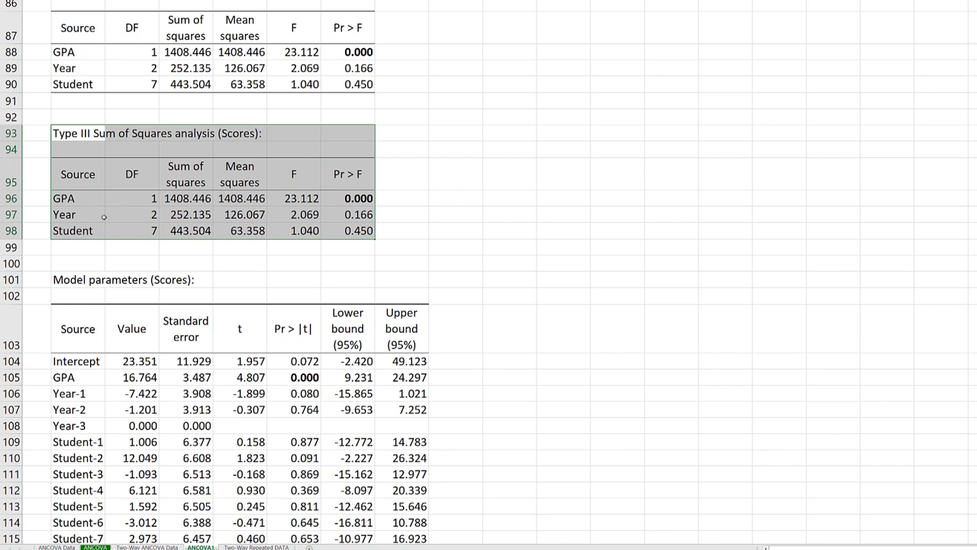
Step: Check Student F 1.040, GPA p-value 0.000 and Year/Student p-values, then select Model parameters
click(145, 218)
click(288, 230)
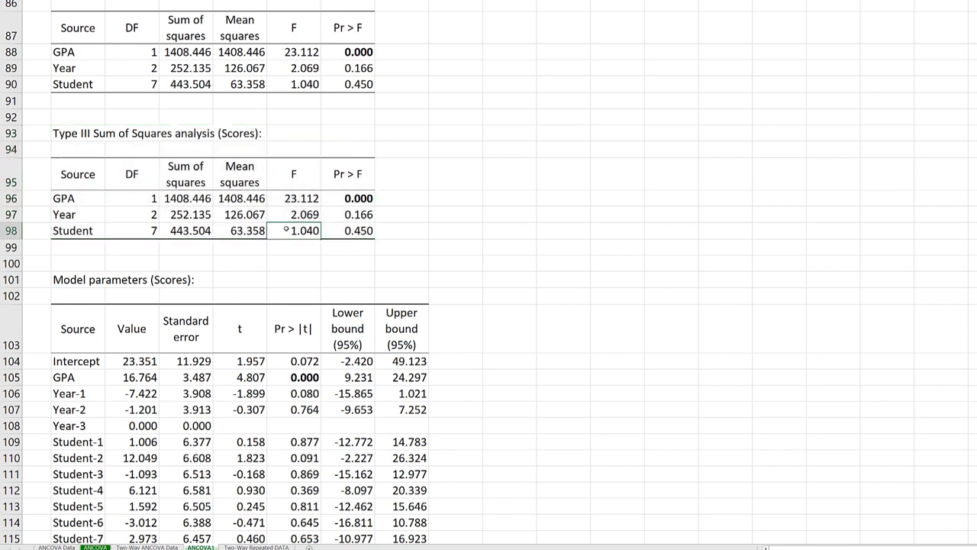
click(358, 199)
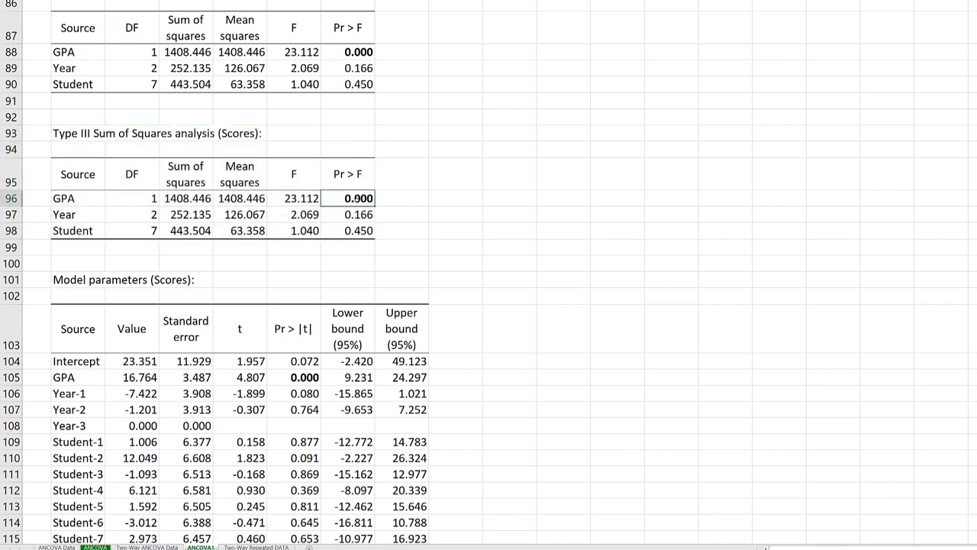
click(348, 214)
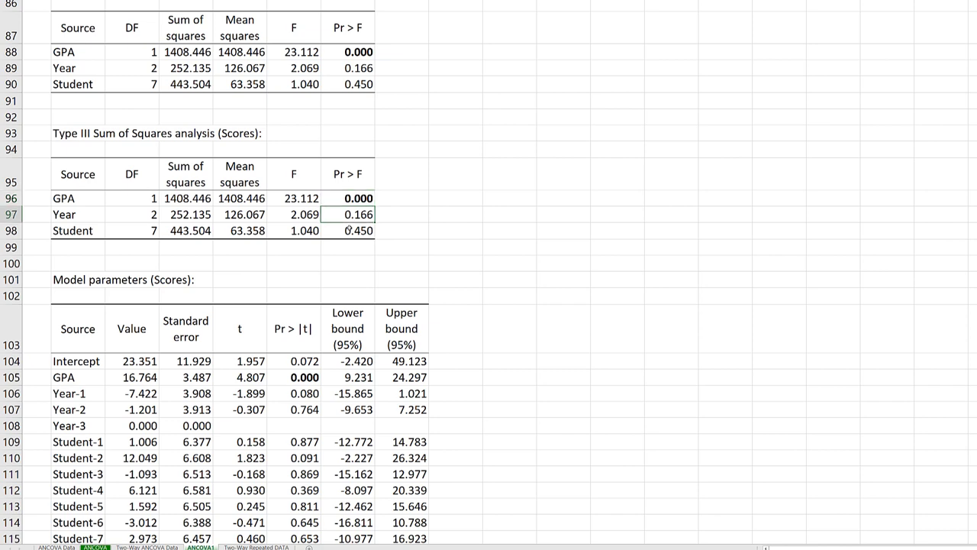
click(345, 230)
click(339, 215)
click(340, 198)
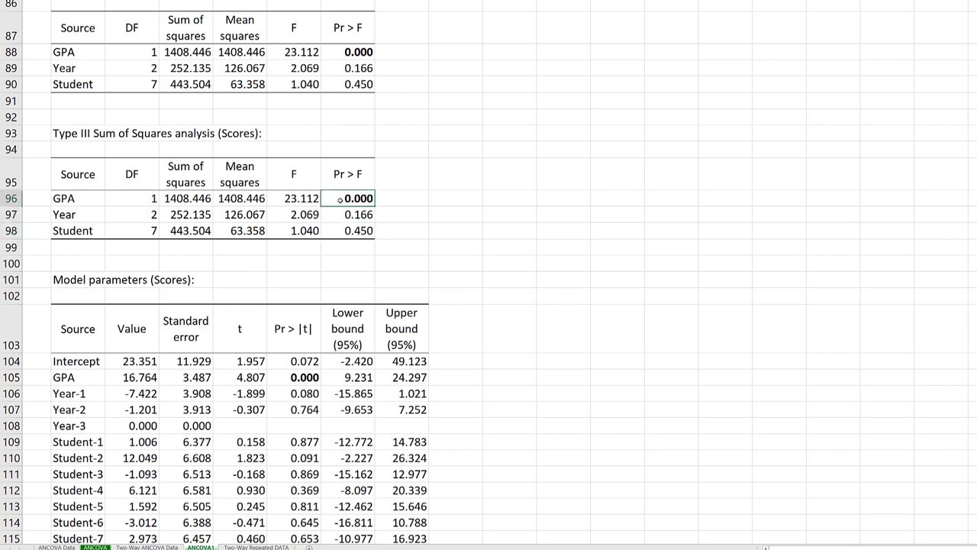
scroll(339, 199, down, 2)
drag(104, 166, 388, 436)
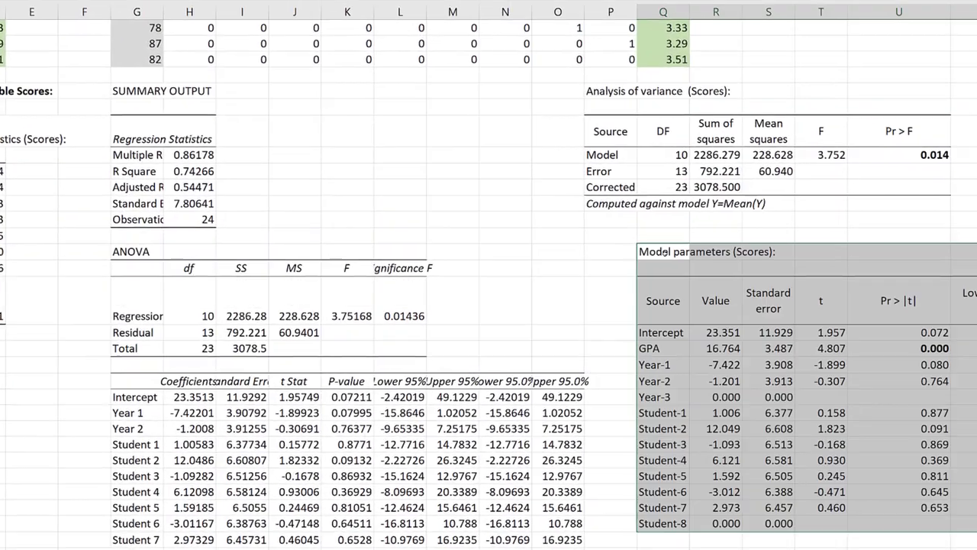
Step: Compare Intercept 23.3513 vs 23.351 and GPA 16.7639 vs 16.764 across regression and XLSTAT parameters
scroll(643, 252, down, 4)
scroll(643, 252, right, 1)
click(657, 292)
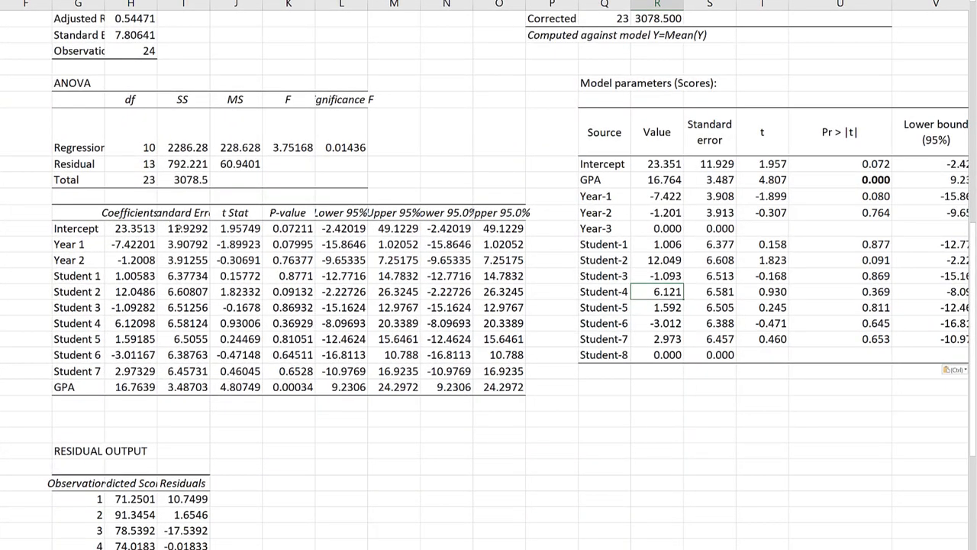
click(133, 230)
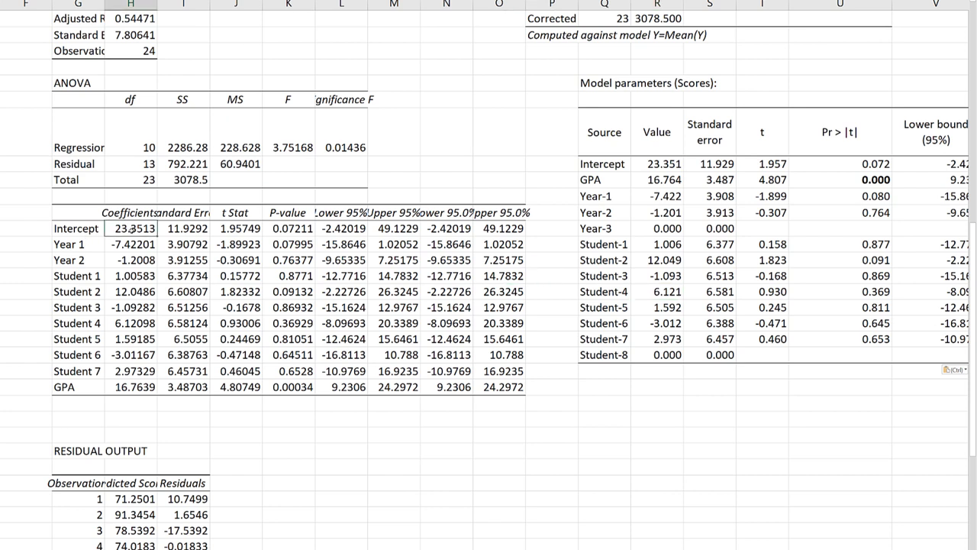
click(654, 163)
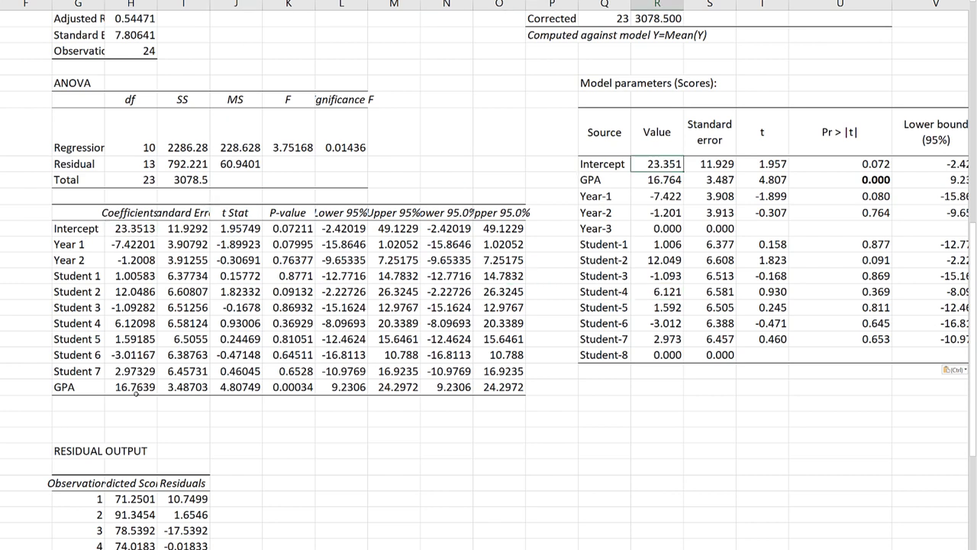
click(136, 388)
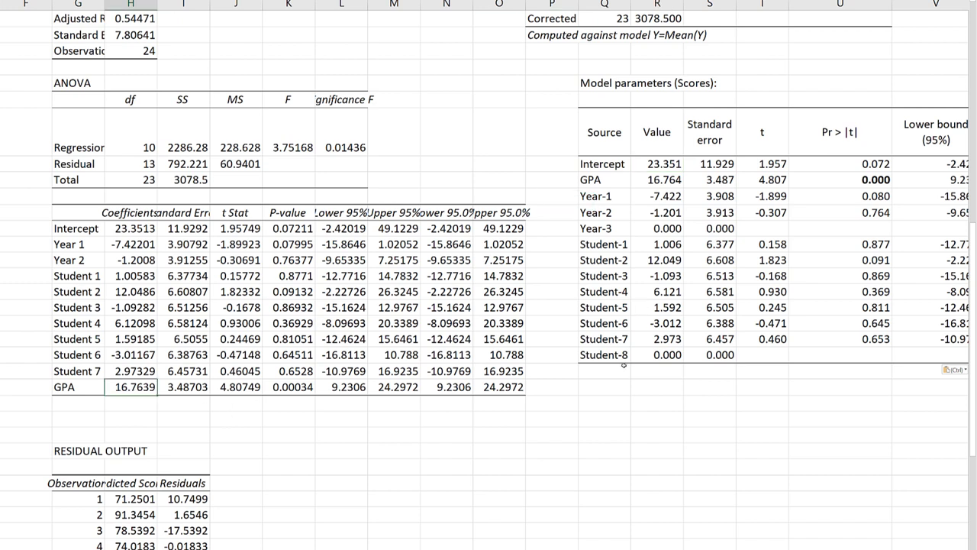
click(658, 180)
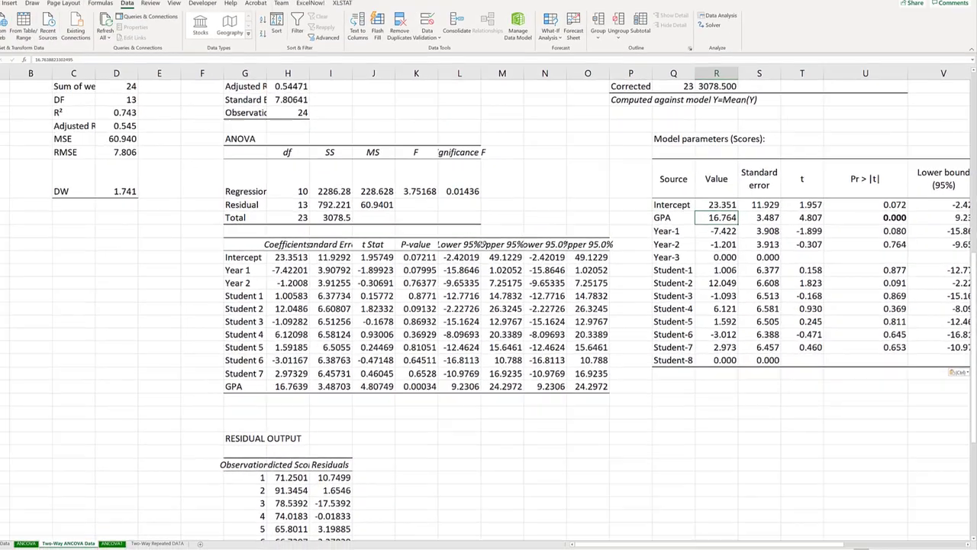
scroll(269, 274, up, 10)
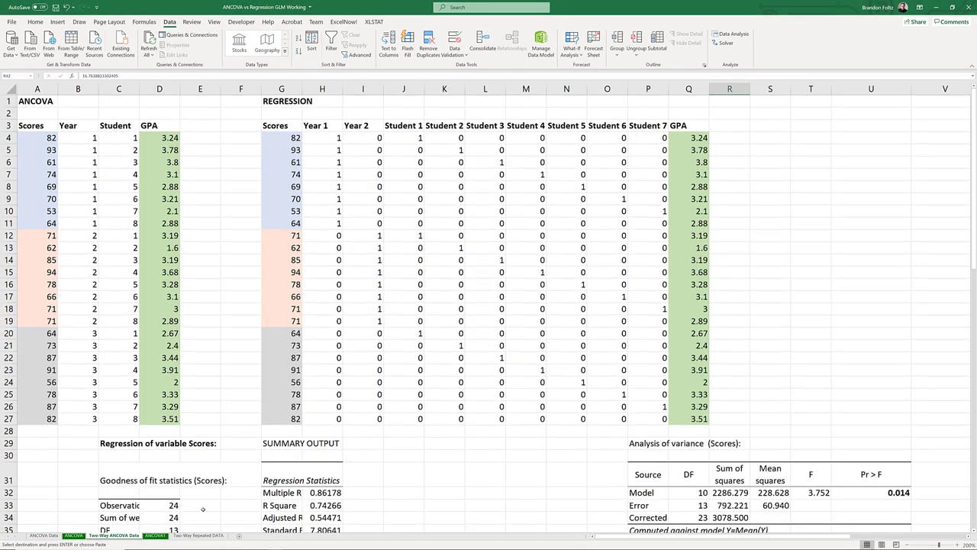
Step: On the Two-Way Repeated DATA sheet, review the Year, Cohort and GPA columns and the Cohort A rows
click(198, 535)
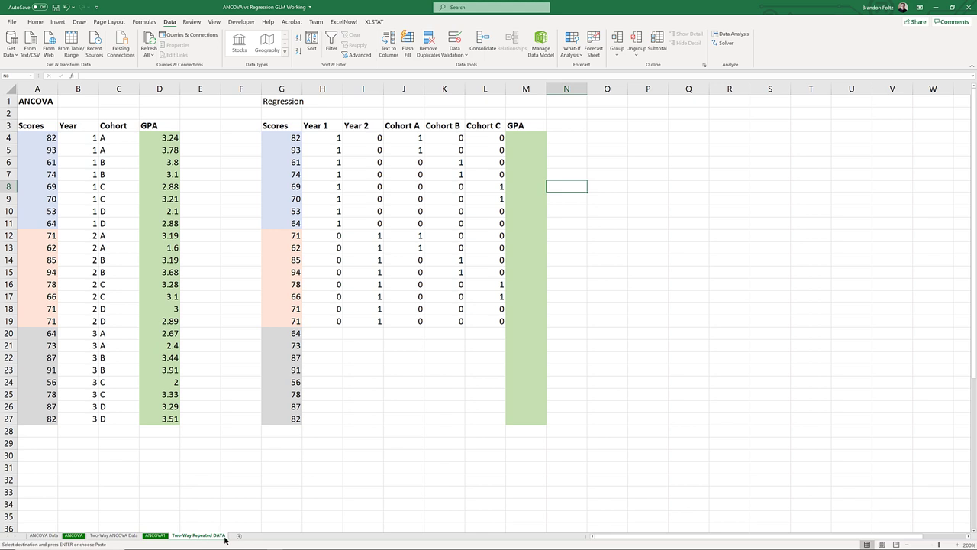
click(118, 174)
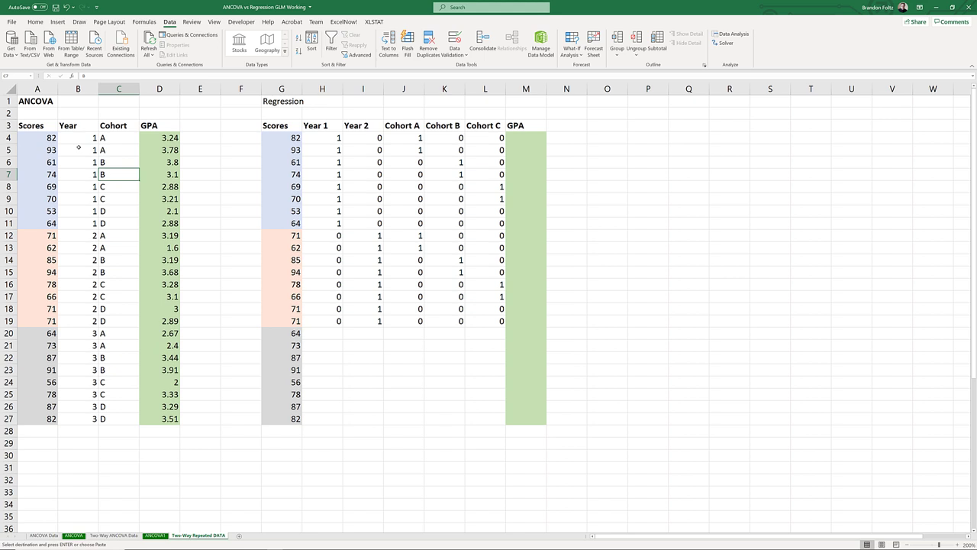
drag(31, 140, 158, 154)
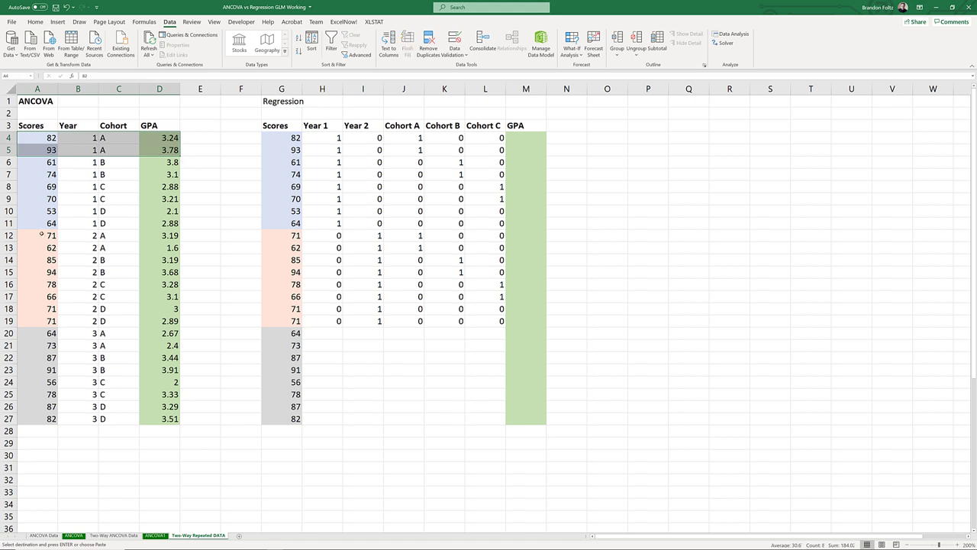
drag(42, 235, 156, 249)
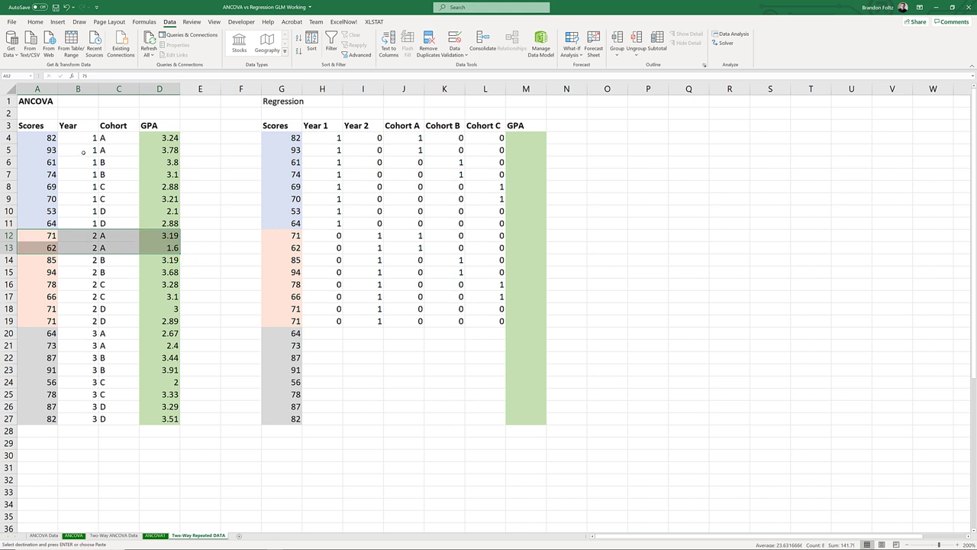
click(84, 151)
click(77, 127)
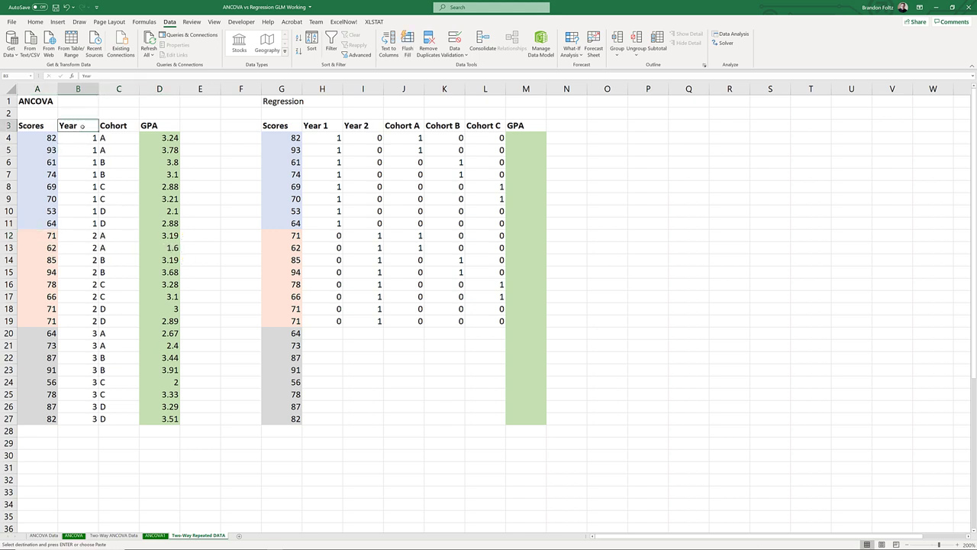
click(112, 128)
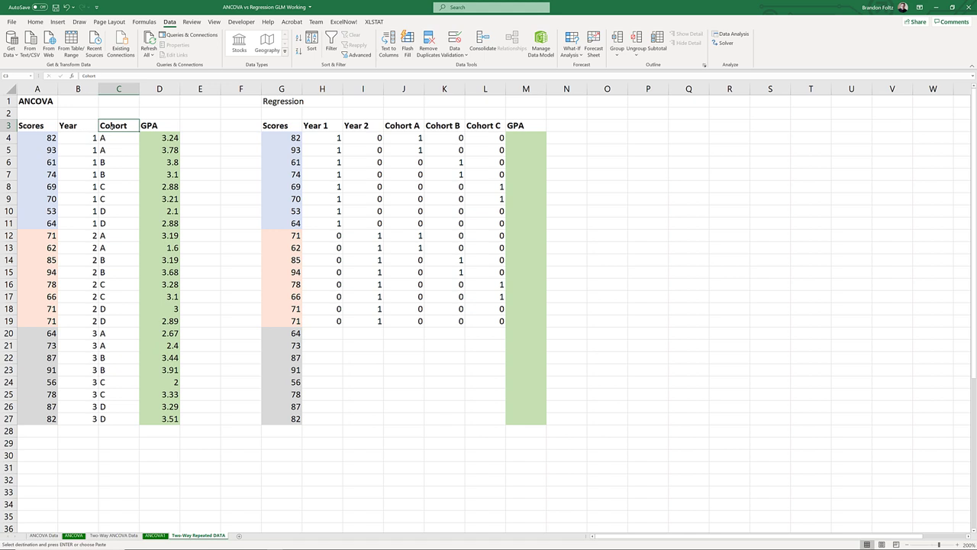
click(142, 130)
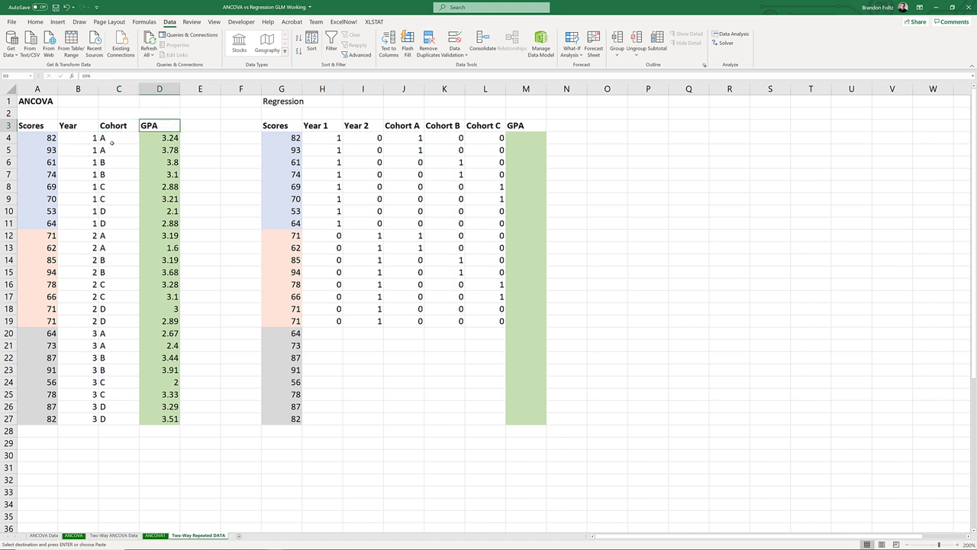
drag(36, 141, 36, 150)
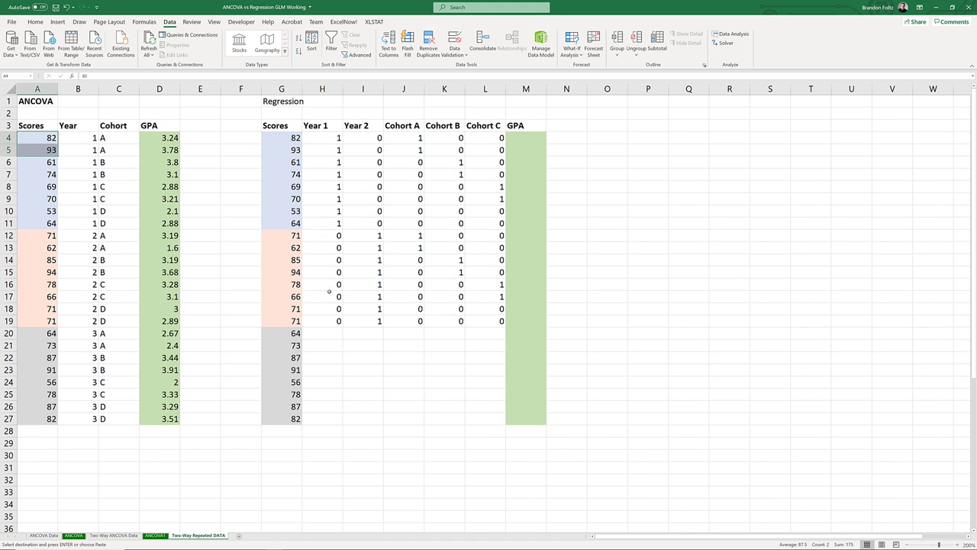
Step: Enter 0 for Year 1 and Year 2 in row 20 and fill the zeros down to row 27
click(320, 335)
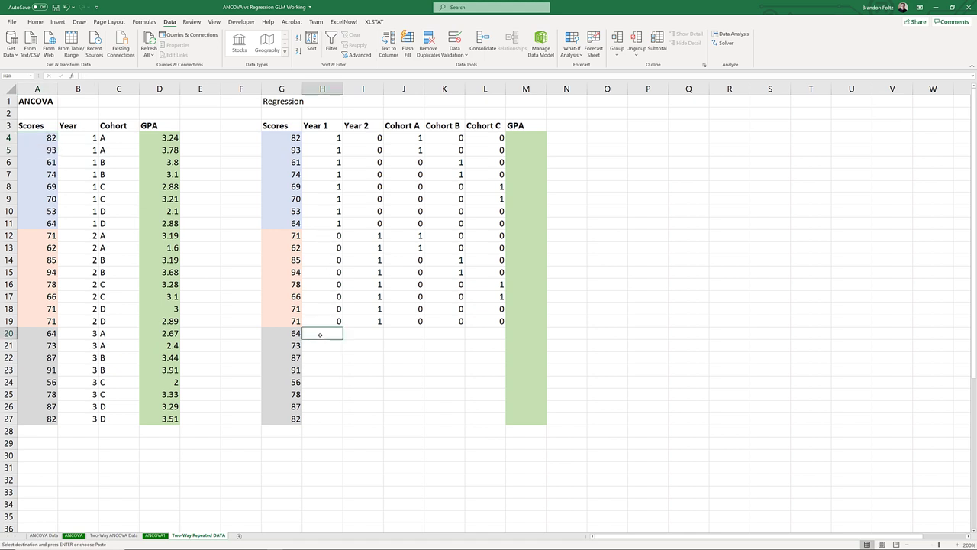
text(0)
key(Tab)
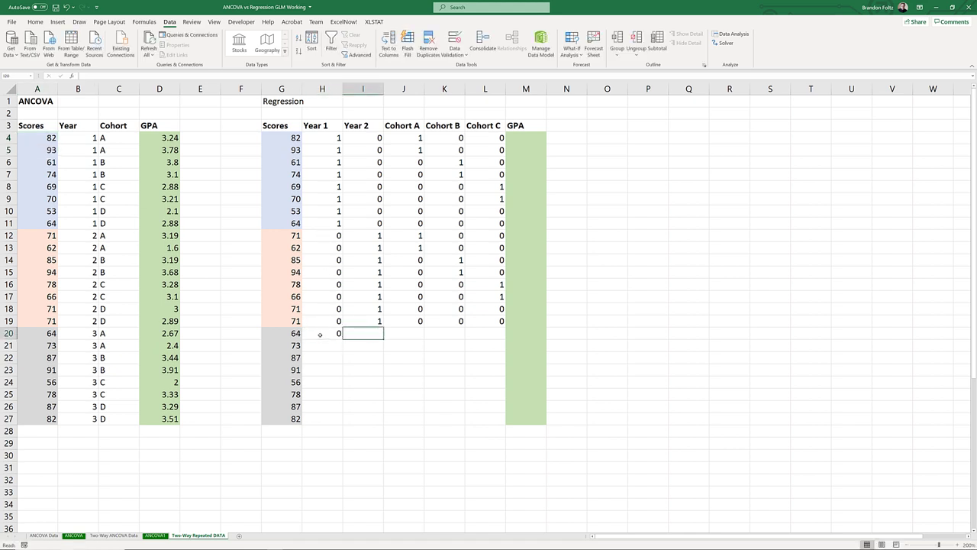
text(0)
drag(338, 333, 376, 336)
double_click(383, 338)
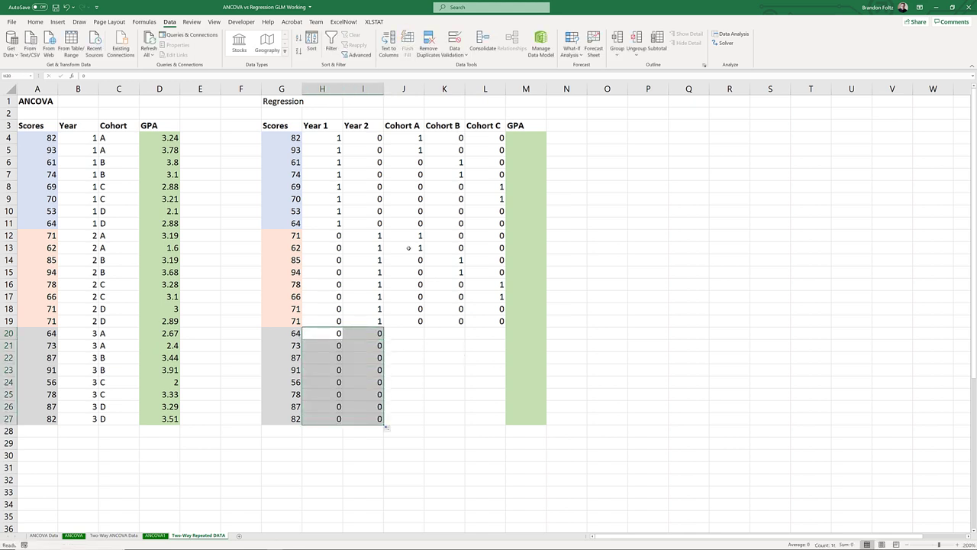
Step: Copy the Cohort A–C dummy values from rows 12–19 into rows 20–27
drag(403, 236, 483, 320)
key(ctrl+c)
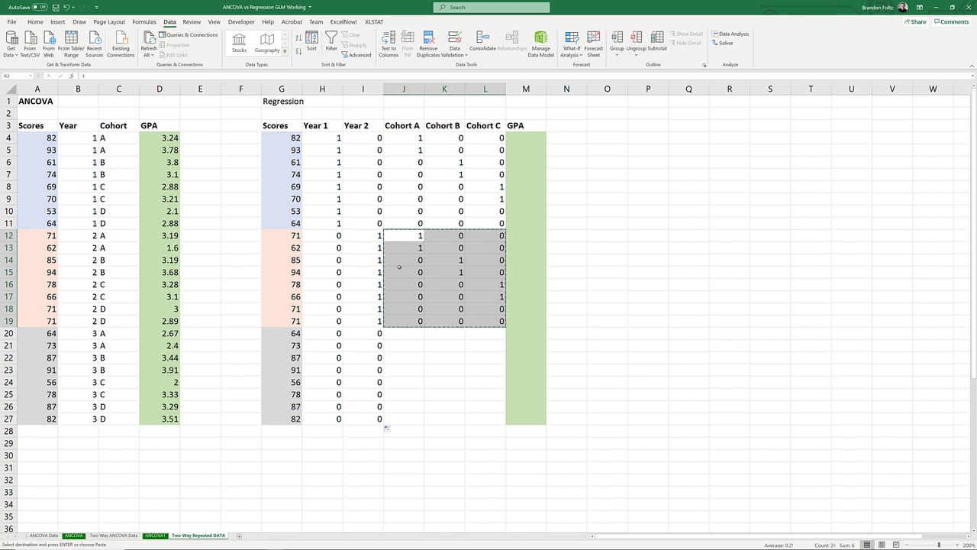
click(408, 337)
key(ctrl+v)
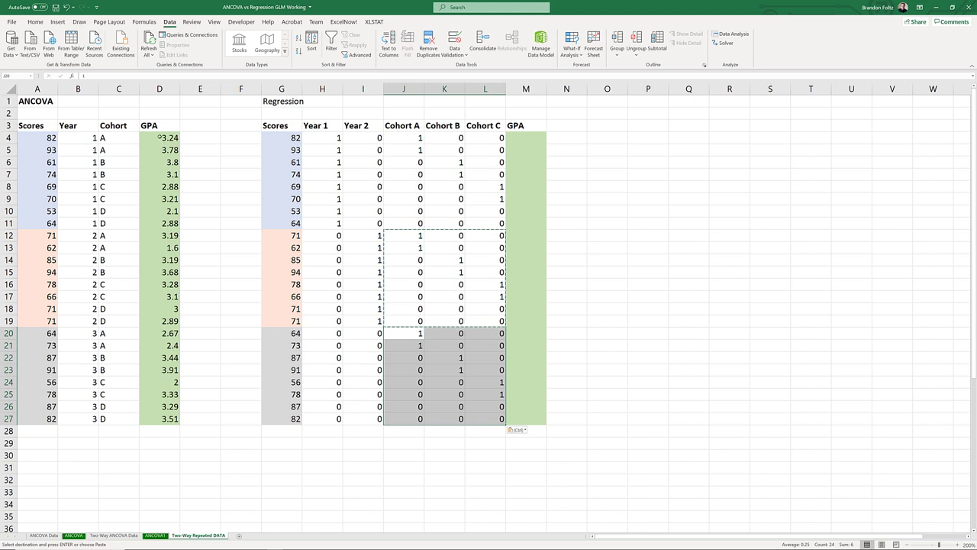
Step: Copy the GPA values from column D into the regression GPA column M
drag(159, 137, 163, 419)
key(ctrl+c)
click(525, 137)
key(ctrl+v)
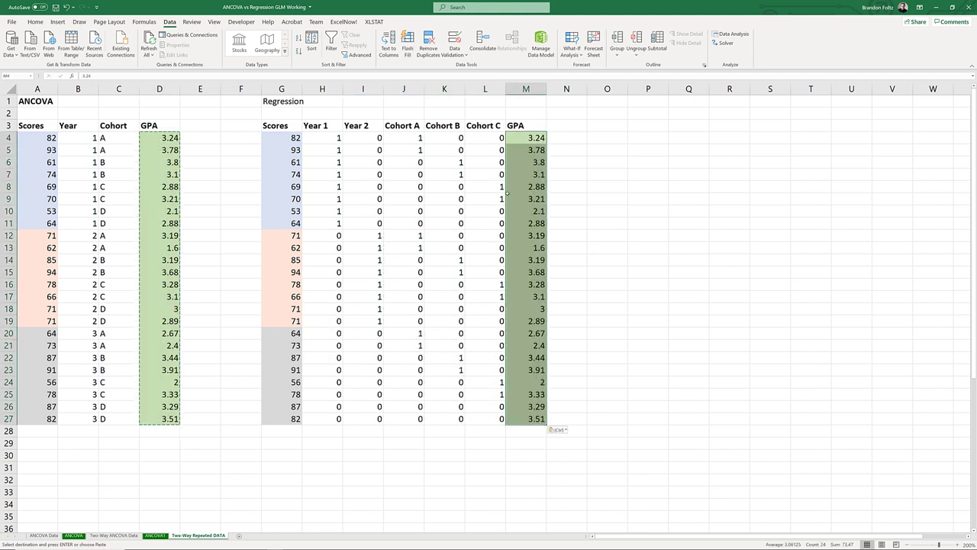
click(526, 198)
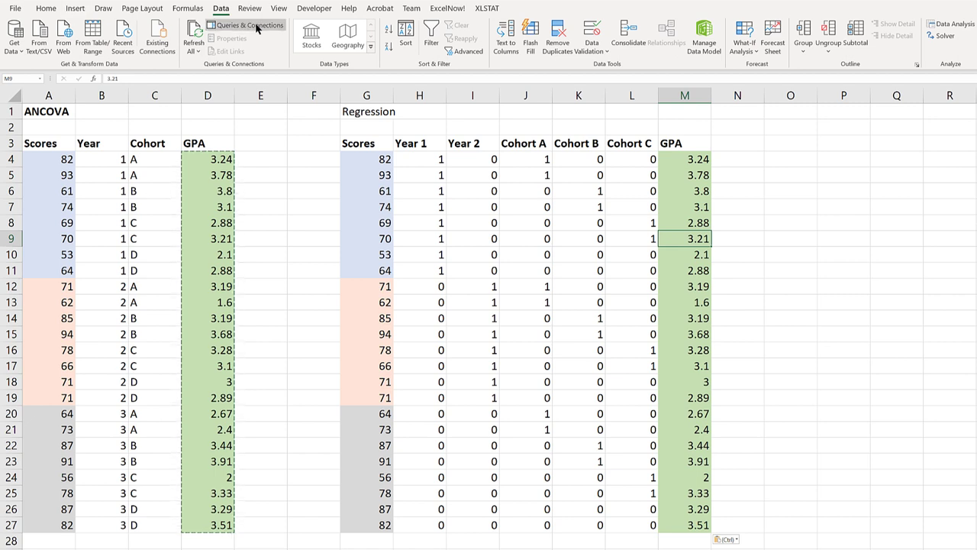
Step: Open XLSTAT's ANOVA setup and set Scores (A3:A27) as the dependent variable
click(489, 9)
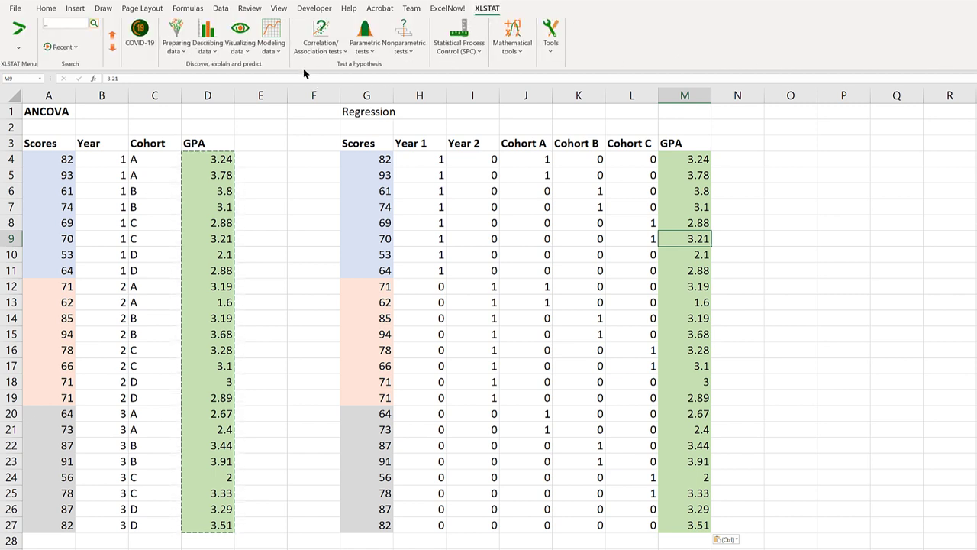
click(271, 45)
click(279, 99)
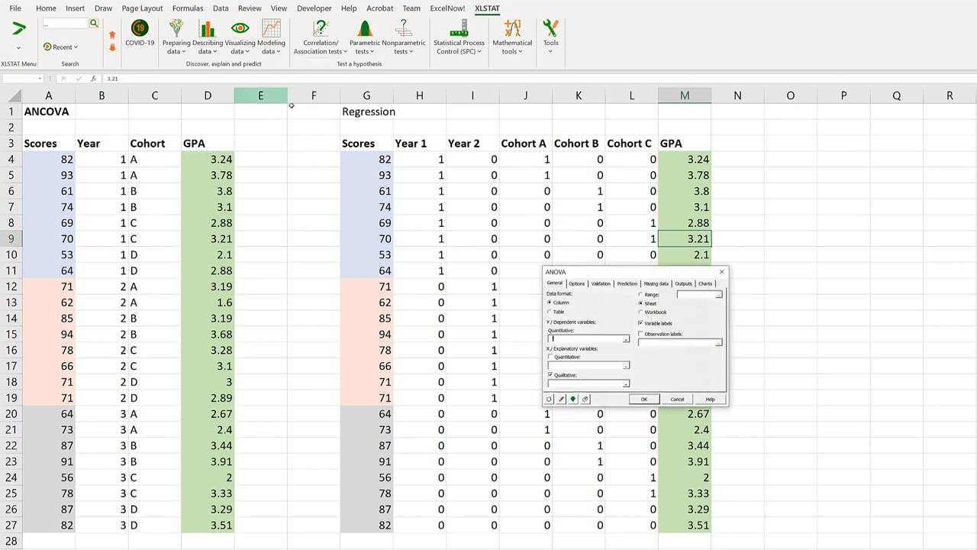
drag(607, 275, 345, 137)
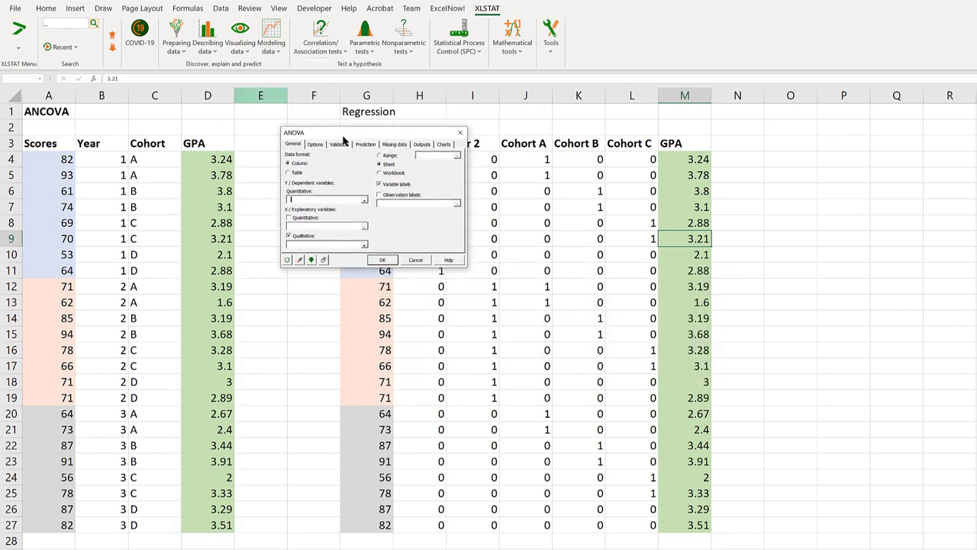
click(364, 199)
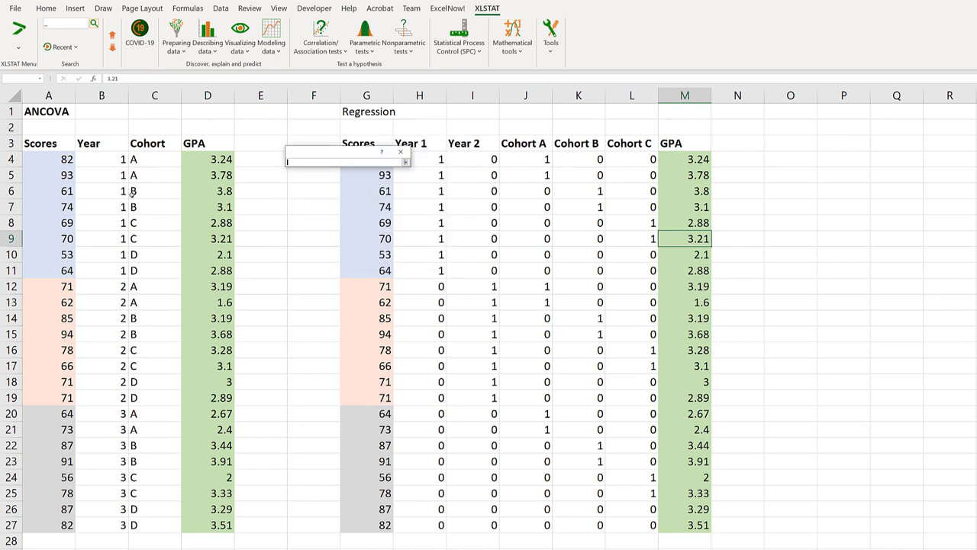
drag(50, 149, 56, 527)
click(405, 161)
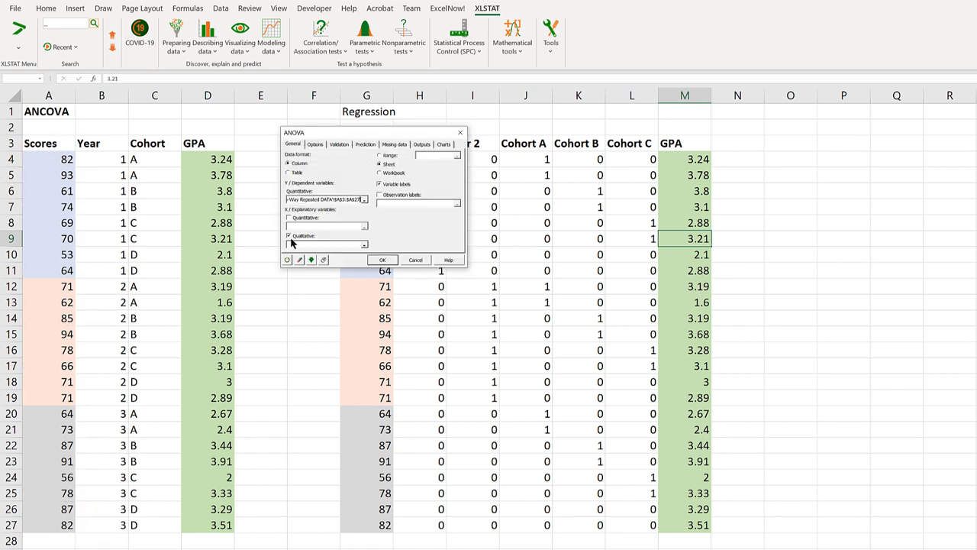
Step: Set Year and Cohort (B3:C27) as qualitative factors and GPA (D3:D27) as the covariate
click(365, 244)
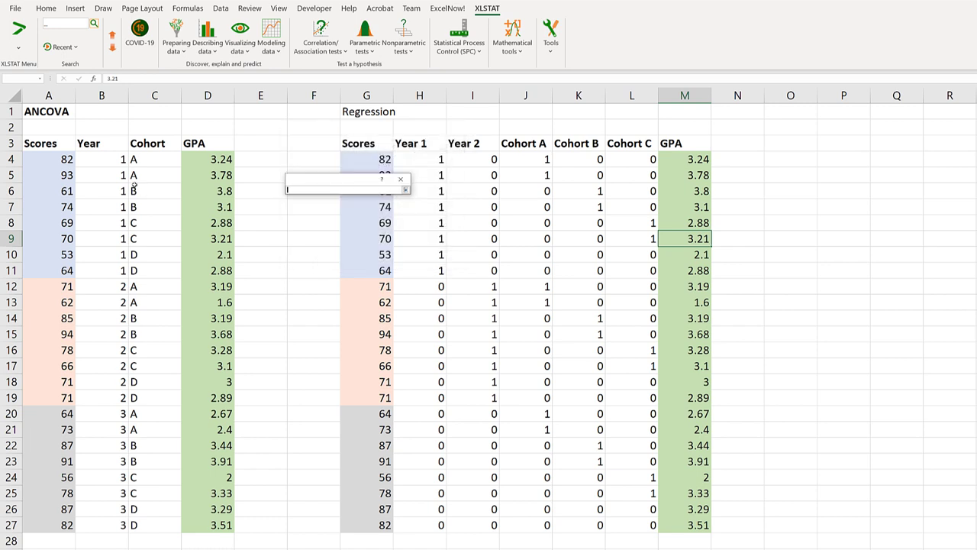
drag(107, 145, 153, 525)
click(406, 188)
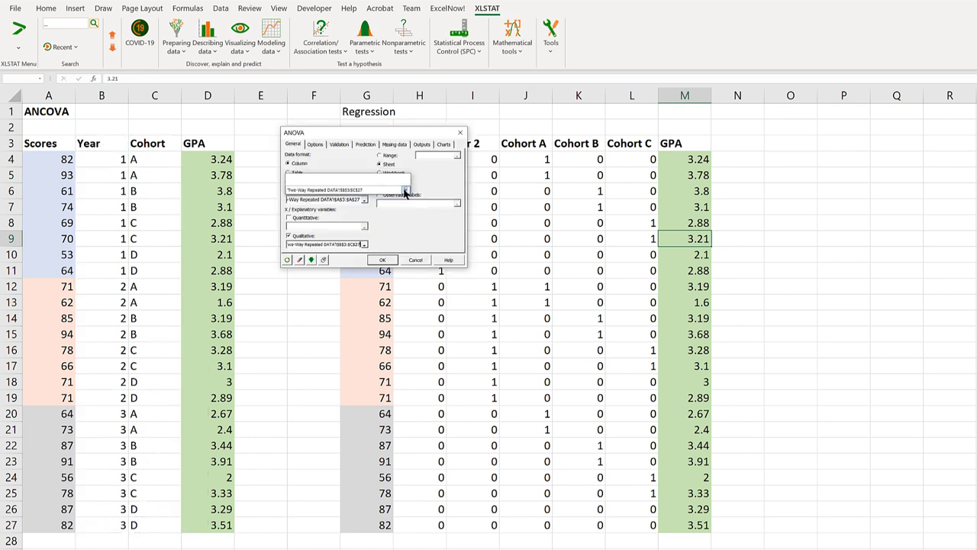
click(290, 218)
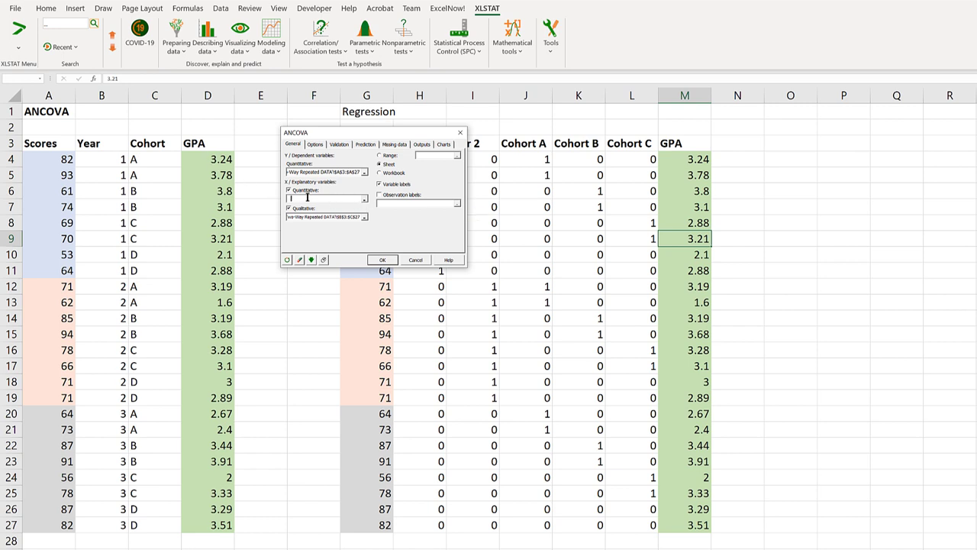
click(364, 199)
drag(207, 143, 224, 524)
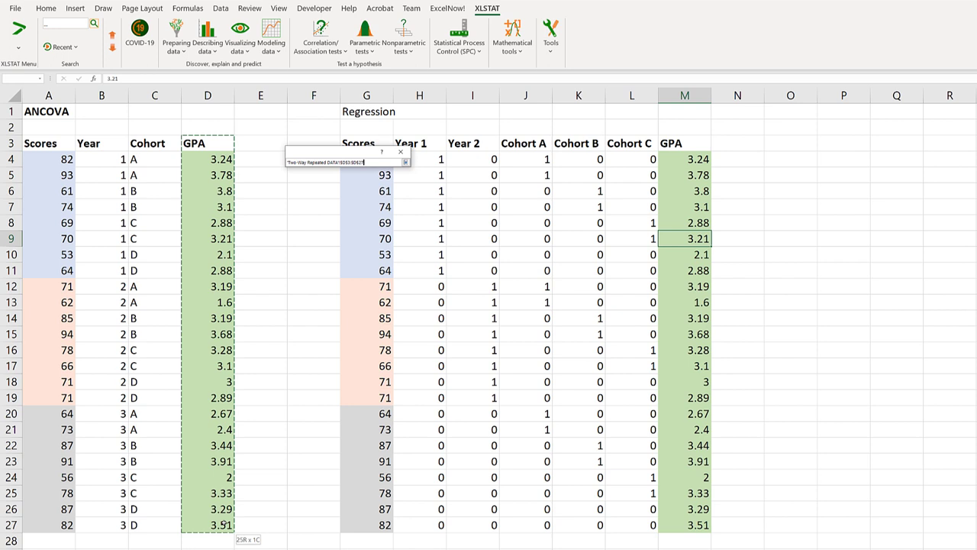
click(405, 163)
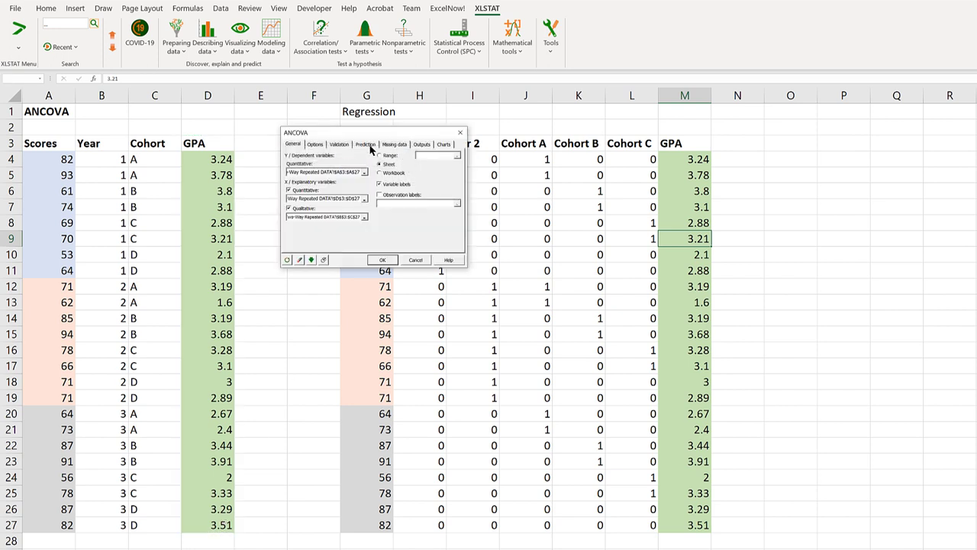
Step: Run the ANCOVA and confirm the variable selections to produce the results sheet
click(424, 145)
click(383, 260)
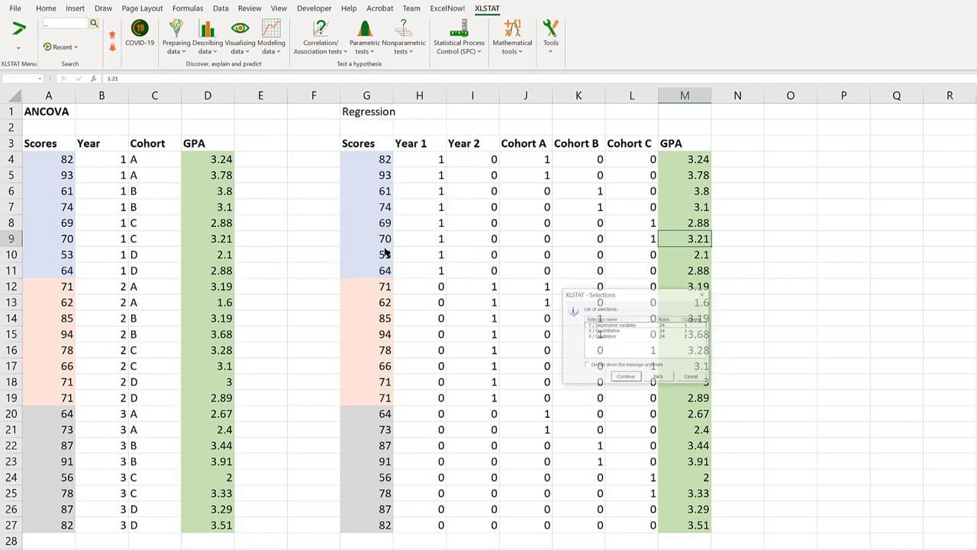
click(626, 380)
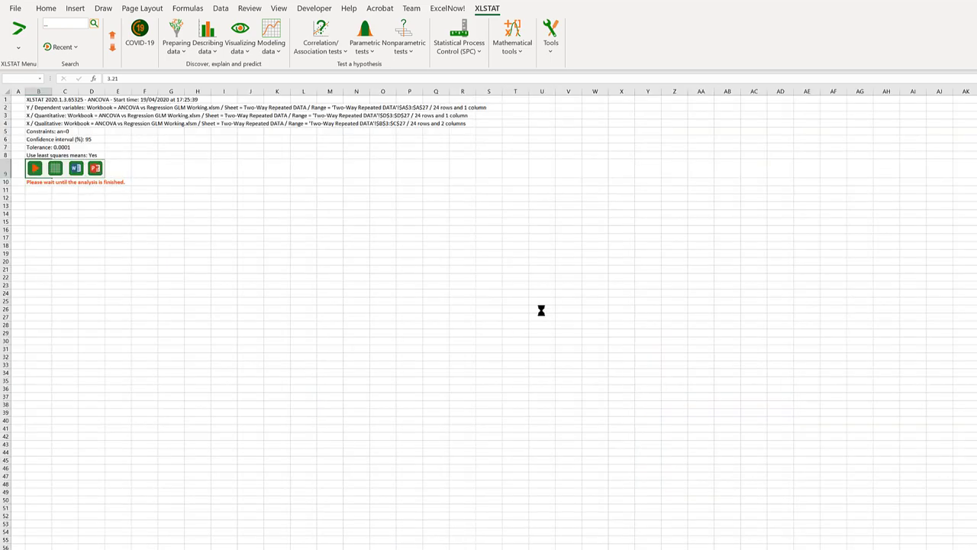
ctrl+scroll(396, 318, up, 5)
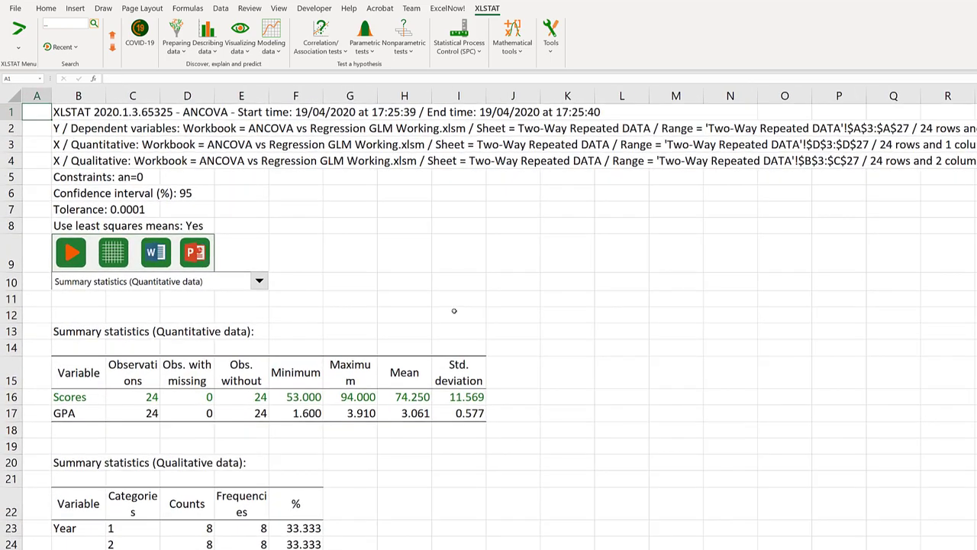
scroll(463, 307, down, 15)
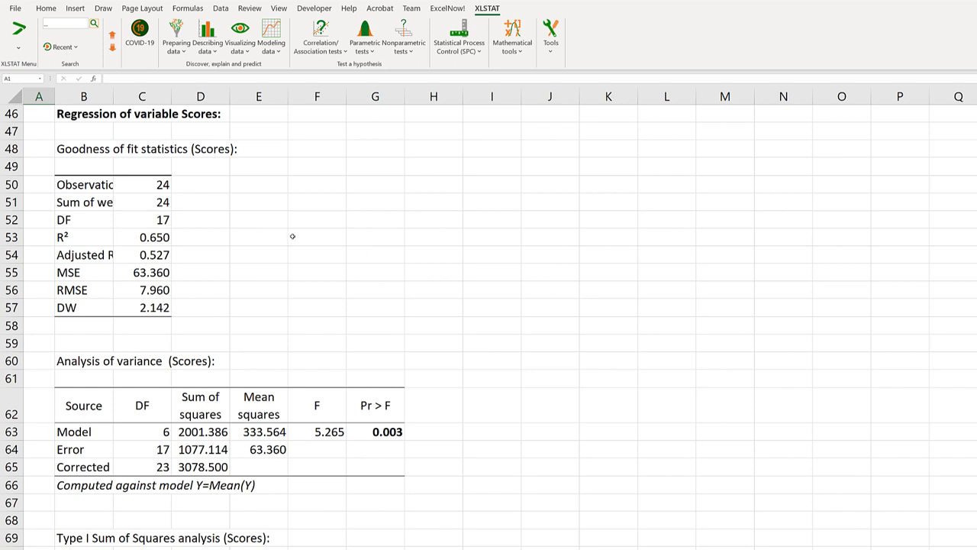
click(152, 237)
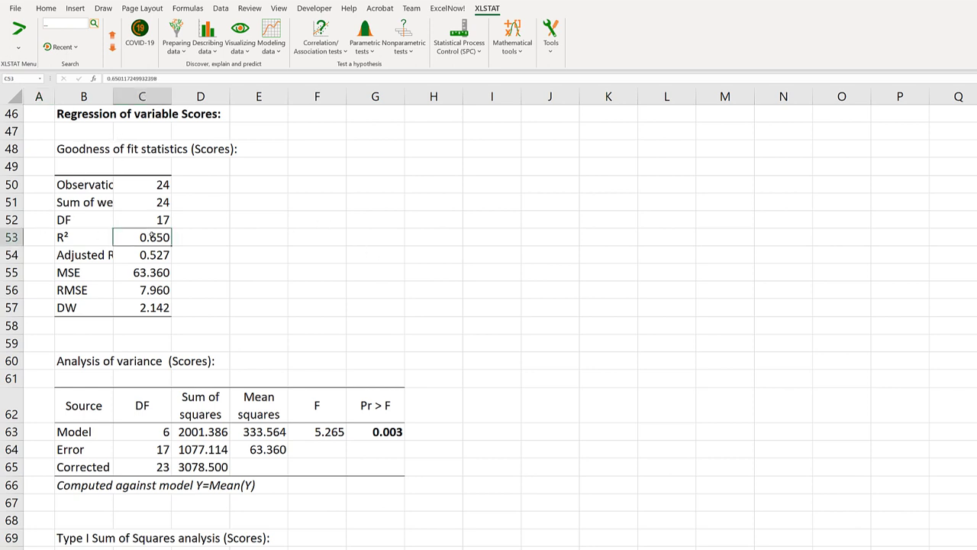
click(150, 292)
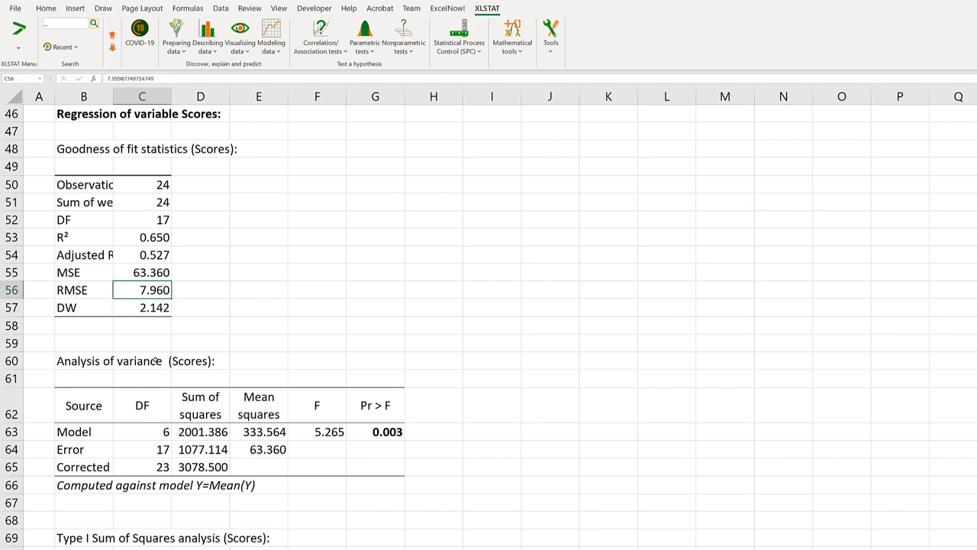
click(310, 435)
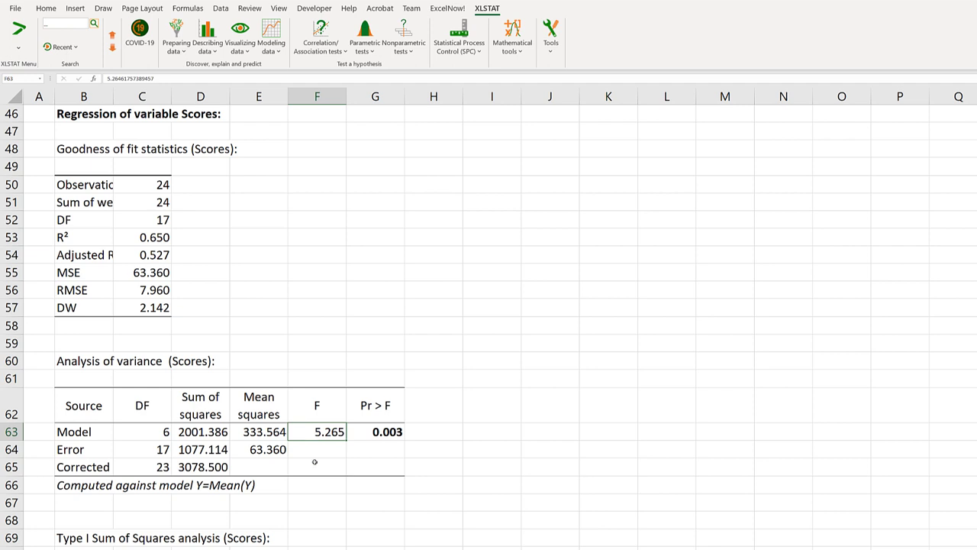
click(358, 434)
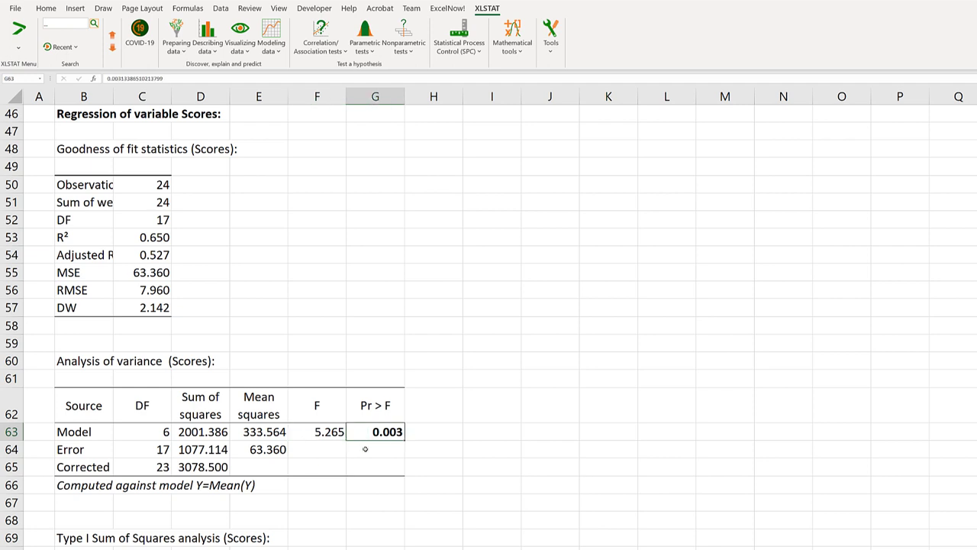
scroll(304, 424, down, 6)
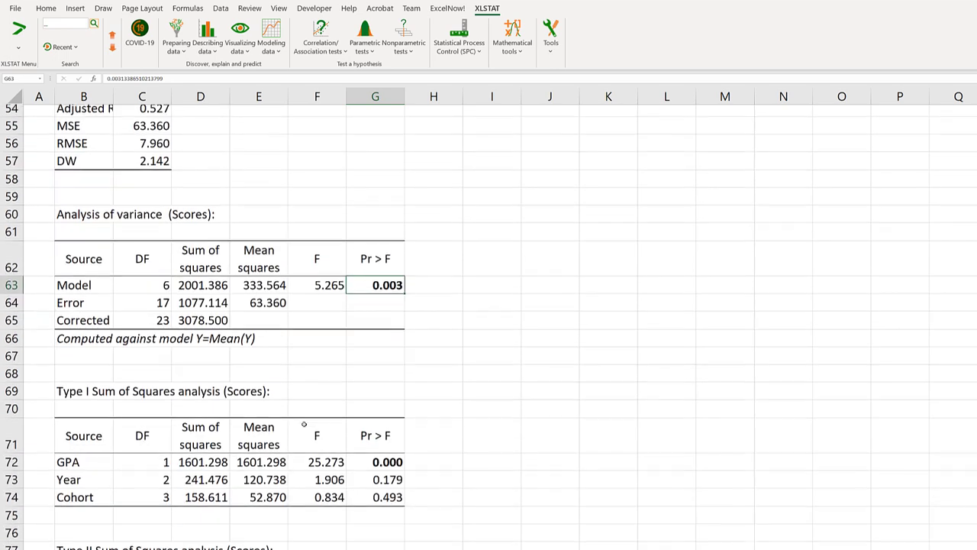
scroll(304, 424, down, 4)
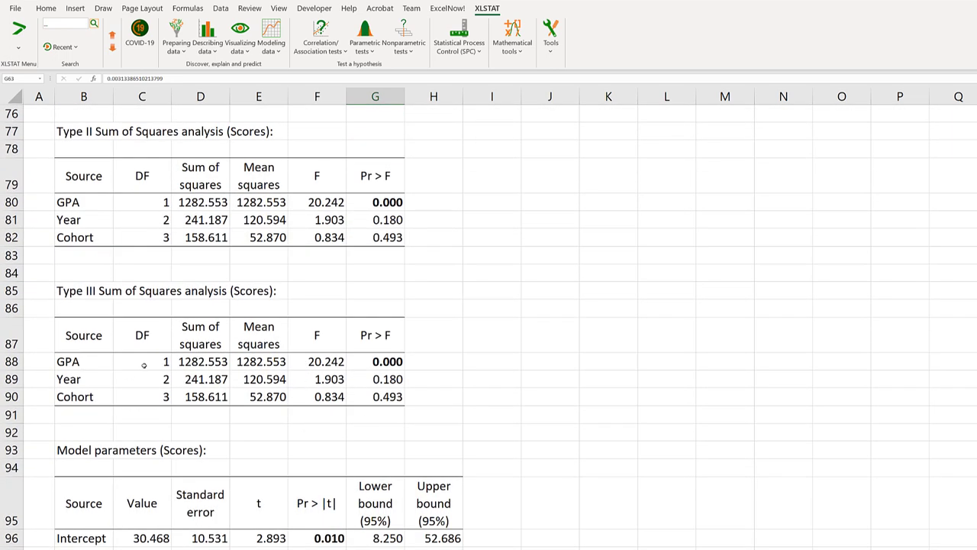
click(387, 365)
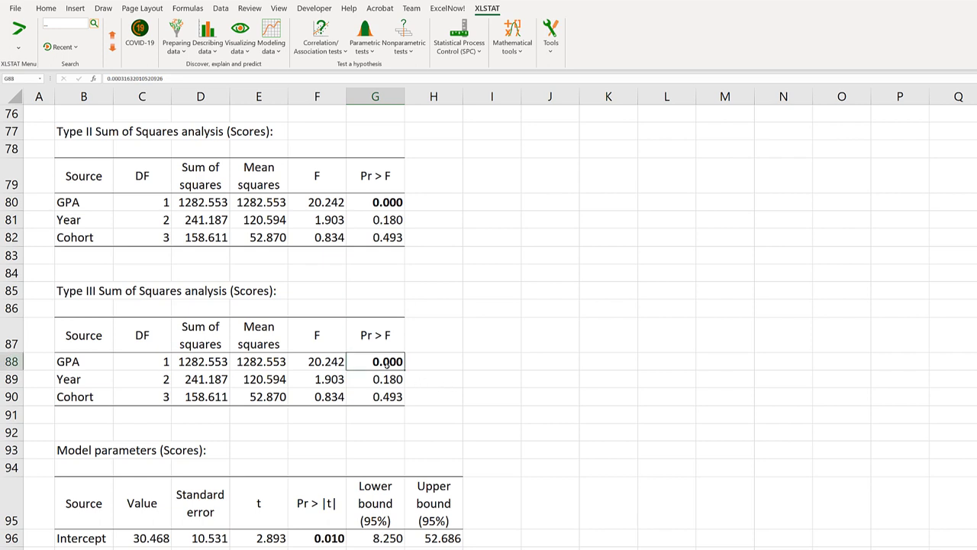
click(380, 381)
click(381, 397)
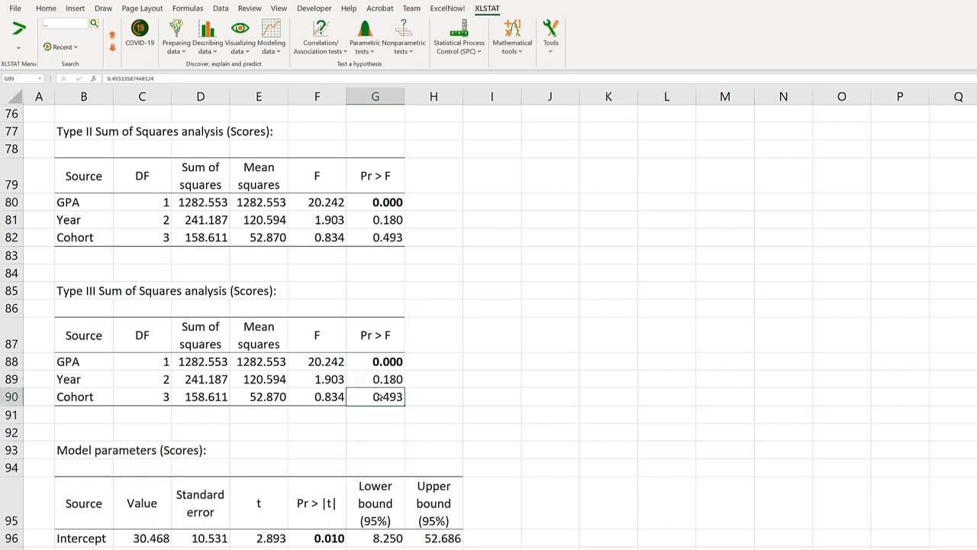
scroll(336, 384, down, 3)
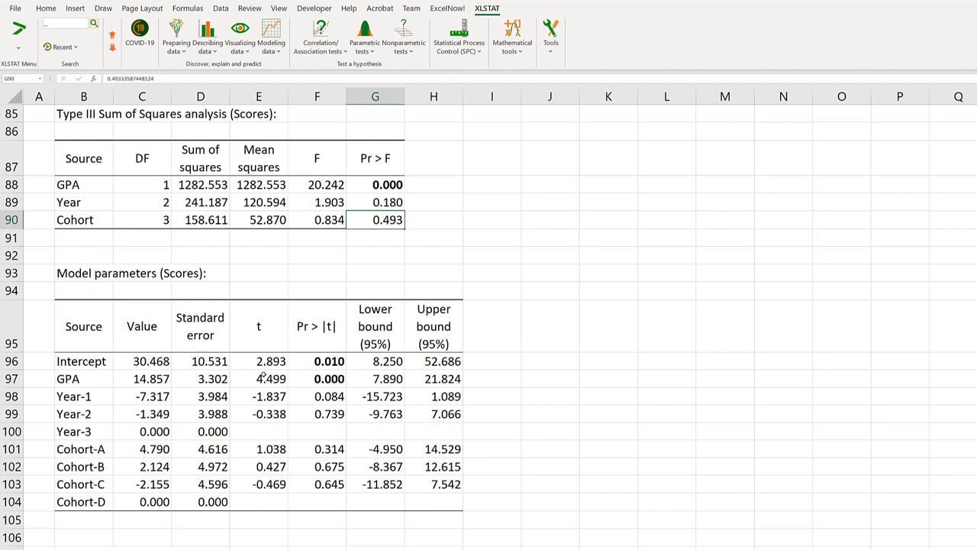
scroll(262, 377, up, 13)
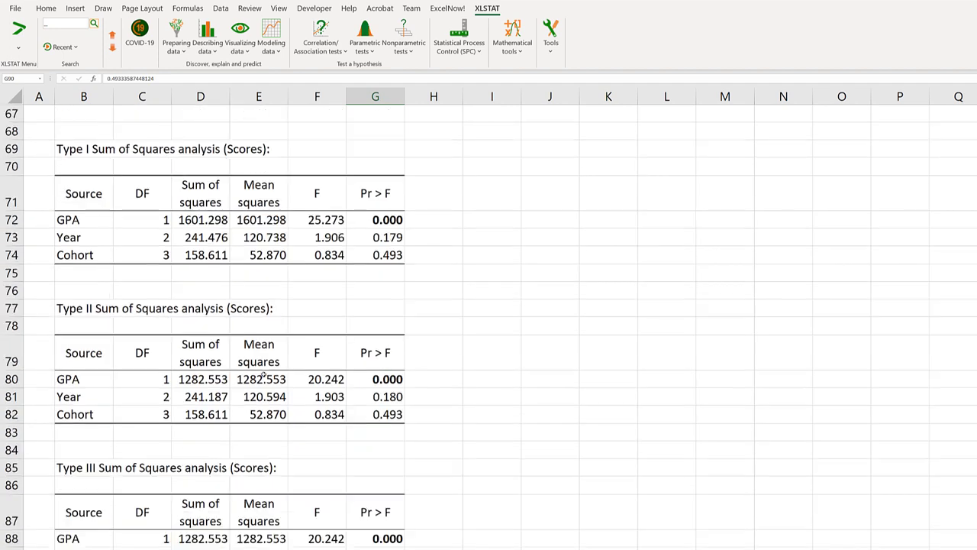
scroll(263, 373, up, 2)
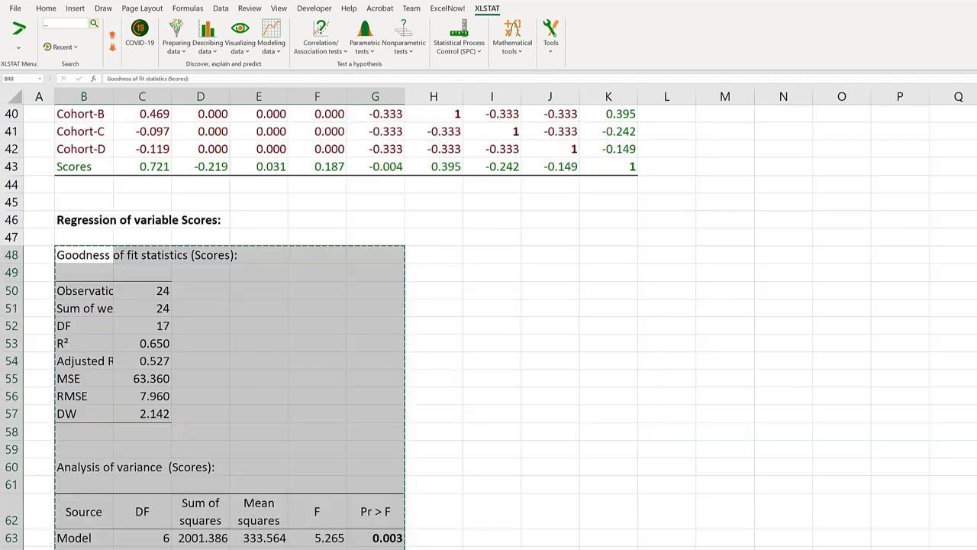
Step: Copy the Type III Sum of Squares table from the XLSTAT output
scroll(488, 328, down, 9)
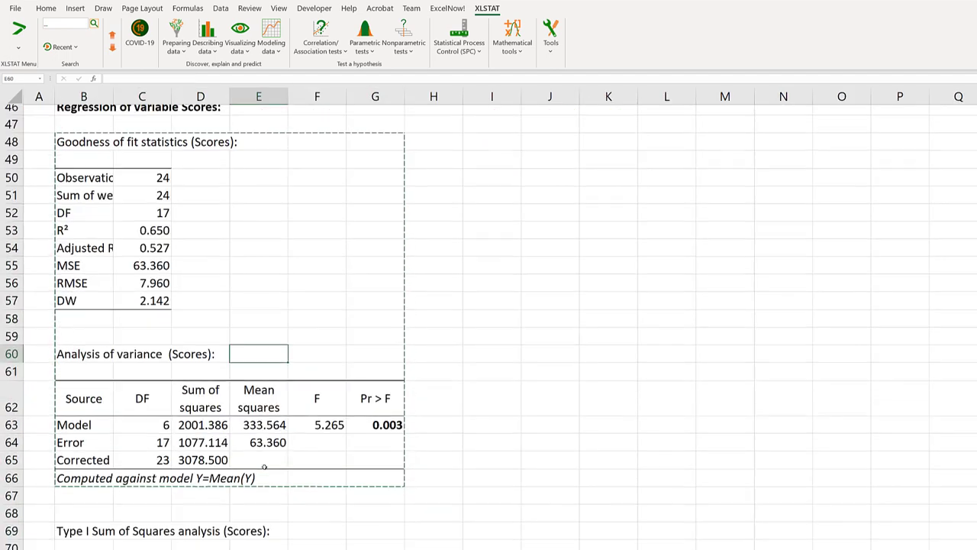
drag(84, 467, 375, 546)
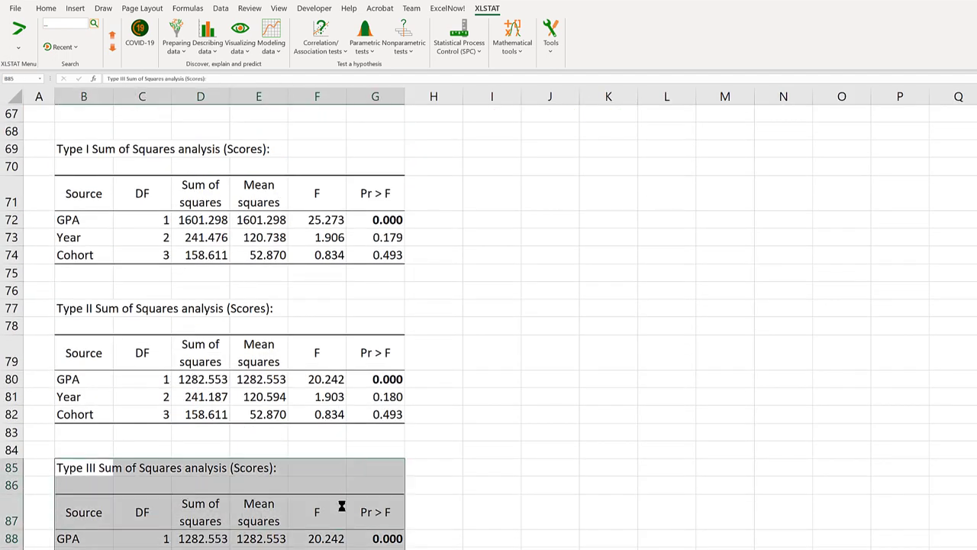
key(ctrl+c)
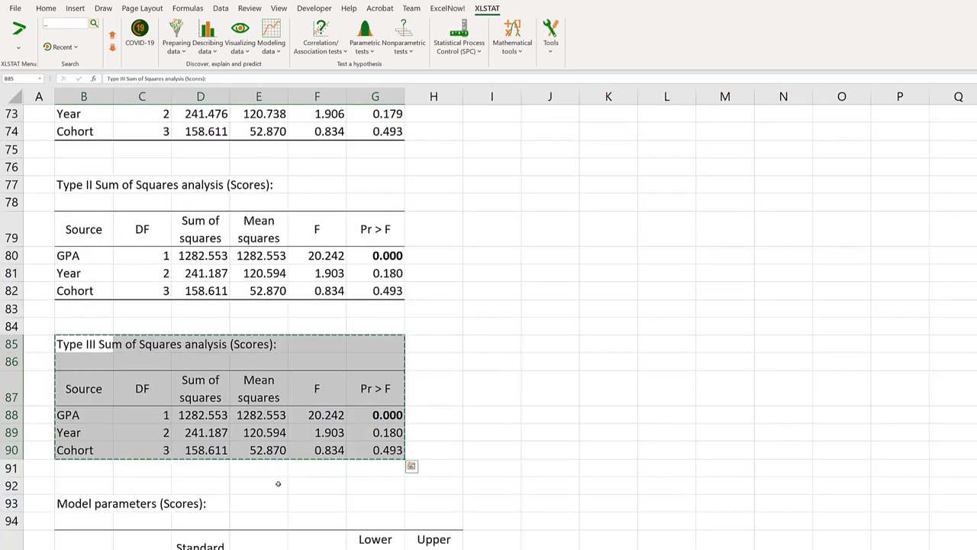
Step: Copy the Model parameters table and paste it on the data sheet below the Type III table
scroll(488, 305, down, 2)
drag(84, 396, 433, 538)
key(ctrl+c)
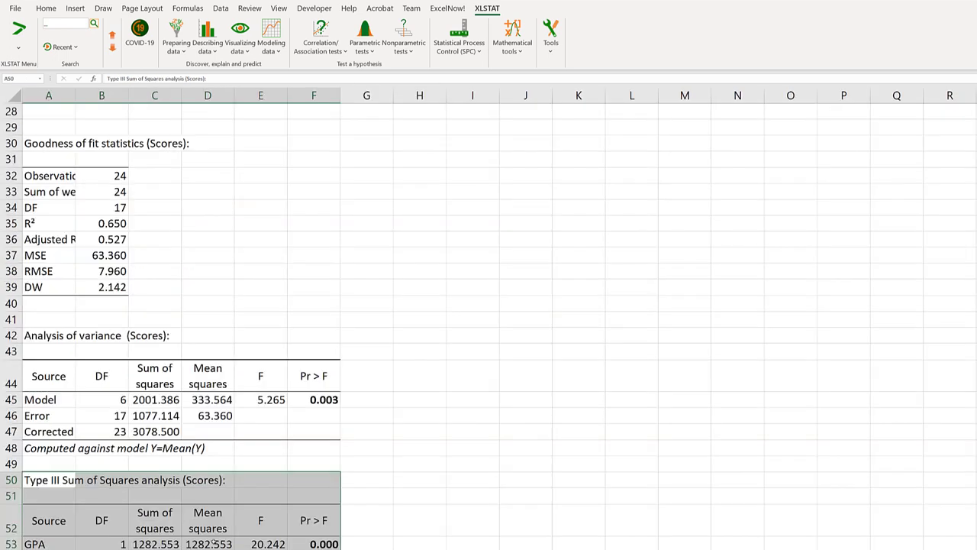
scroll(488, 306, down, 2)
key(ctrl+v)
click(207, 336)
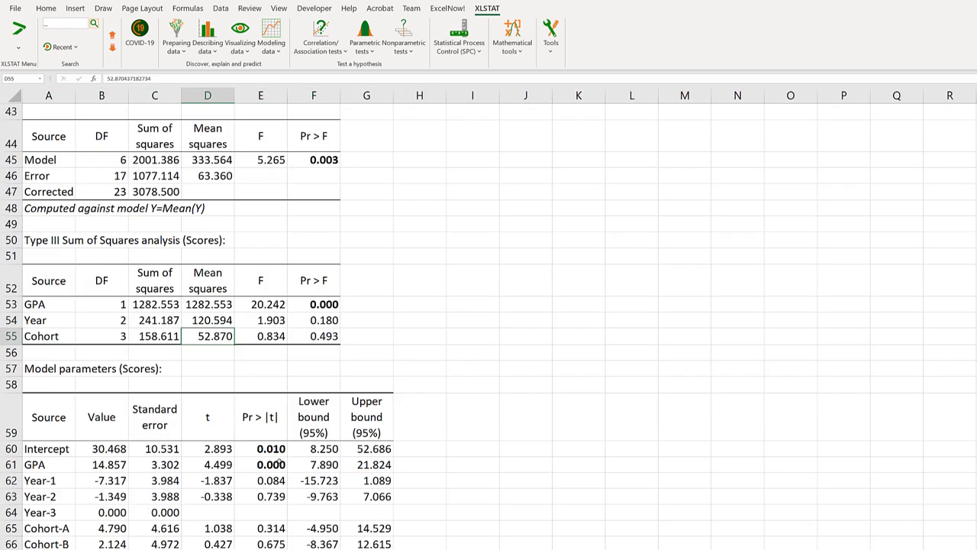
scroll(281, 458, up, 9)
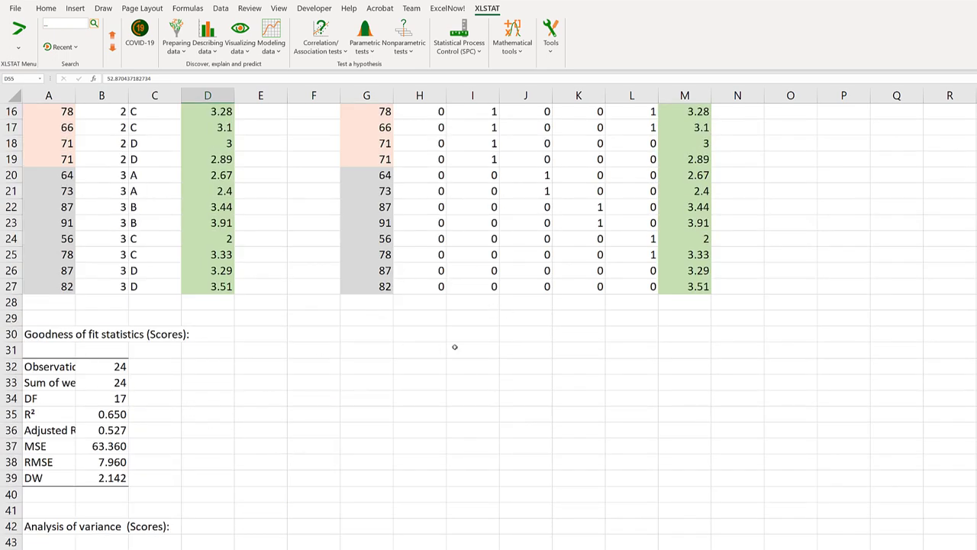
scroll(321, 419, up, 5)
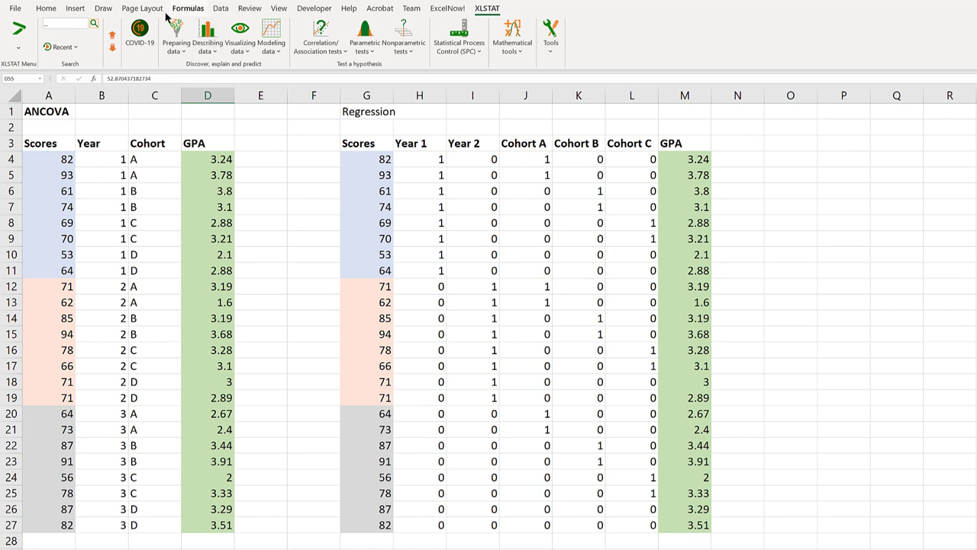
Step: Set up a ToolPak Regression with Scores (G3:G27) as Y and H3:M27 as X
click(218, 9)
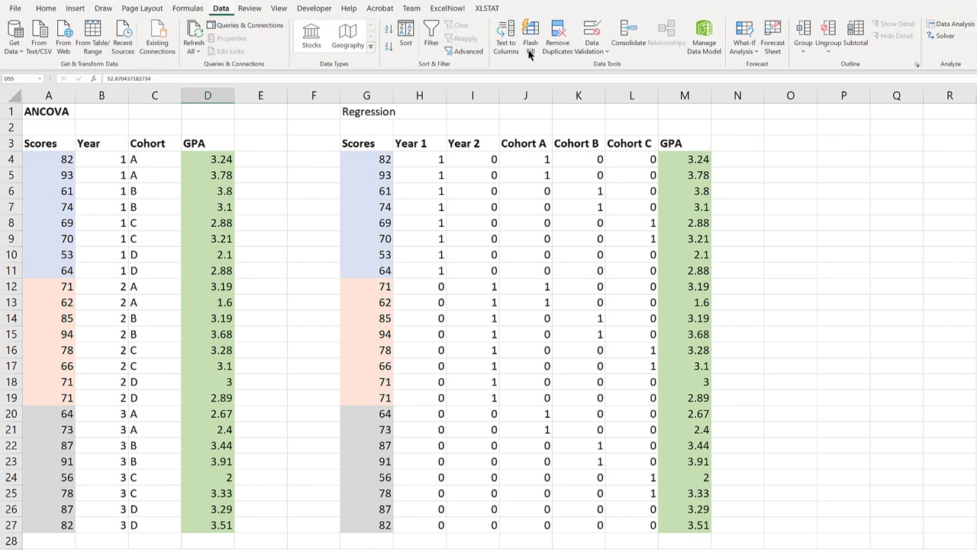
click(945, 25)
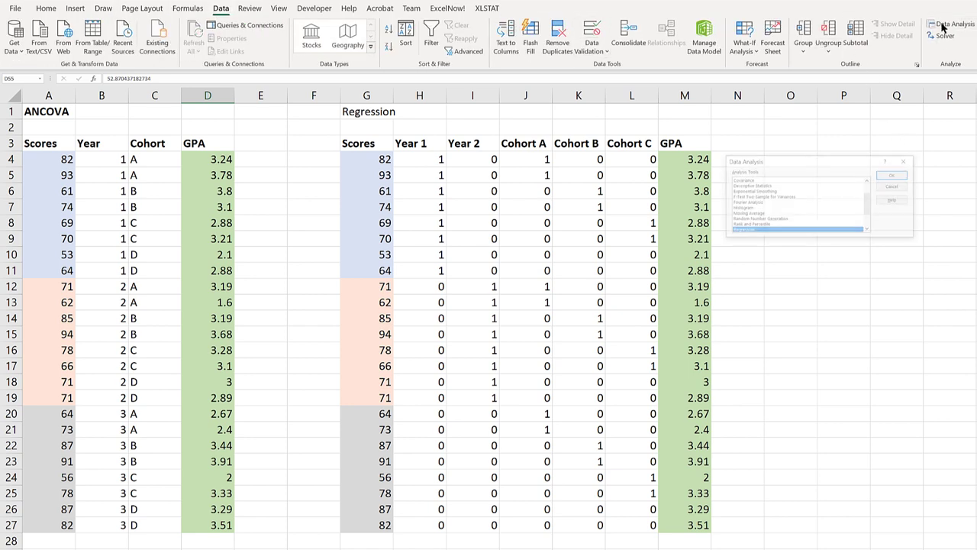
click(893, 175)
click(861, 143)
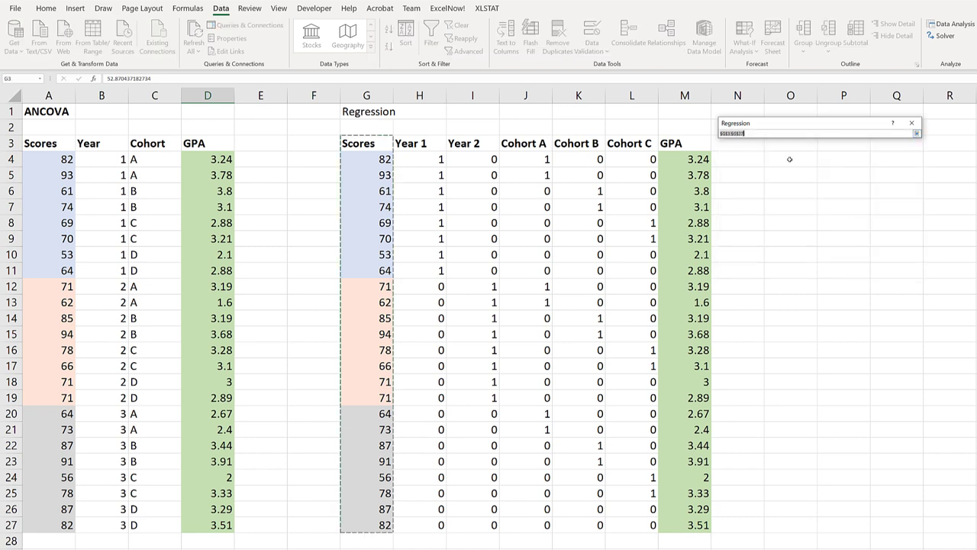
drag(371, 145, 367, 524)
click(916, 133)
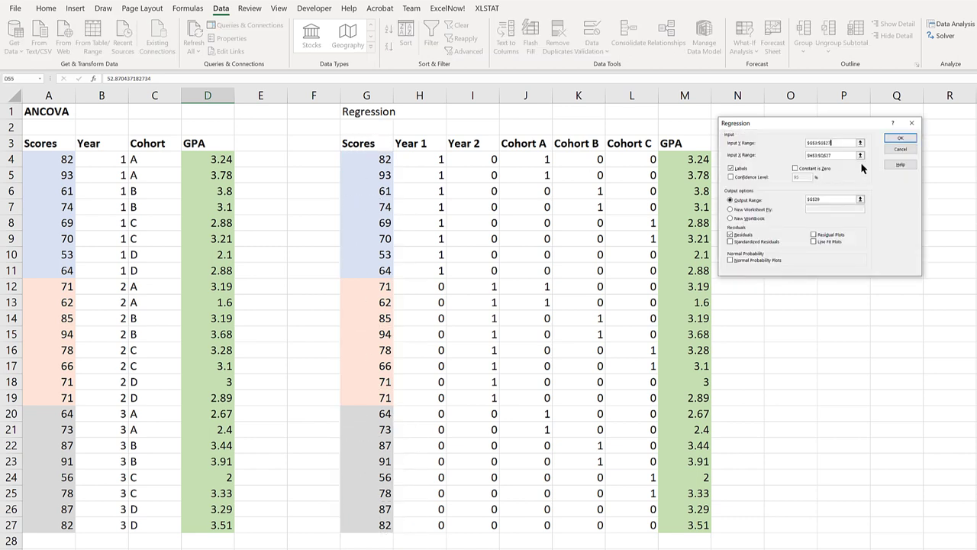
click(861, 153)
drag(416, 145, 687, 527)
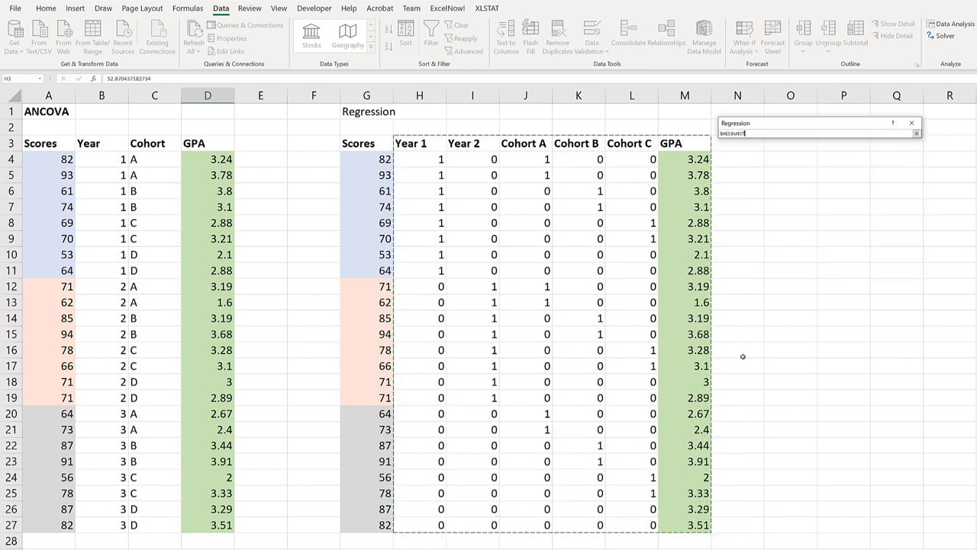
click(918, 135)
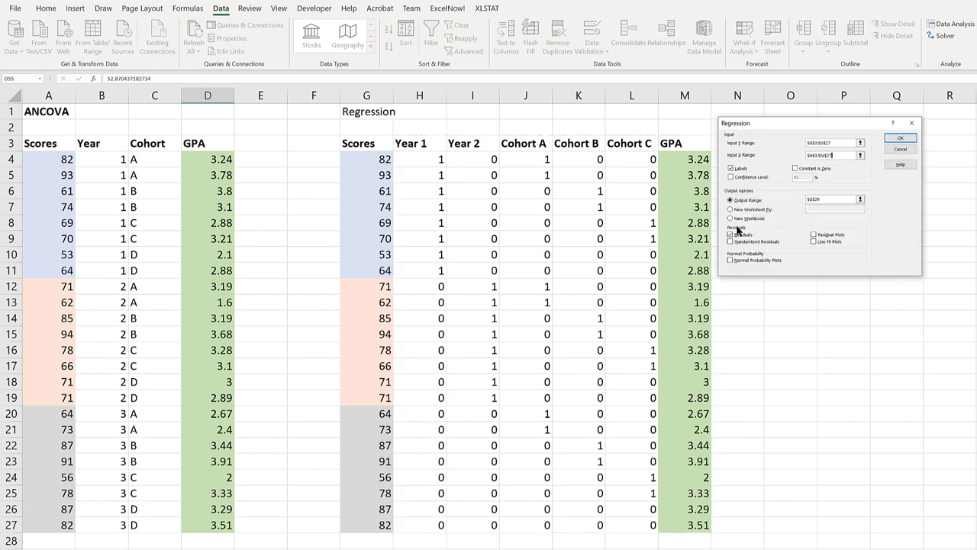
Step: Set the regression output range to H29 and run it
scroll(488, 320, down, 4)
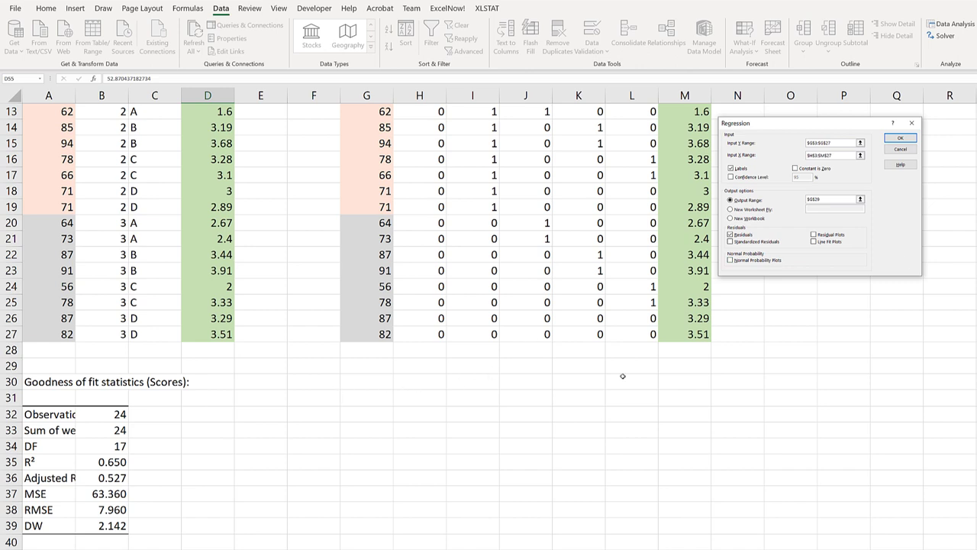
click(859, 199)
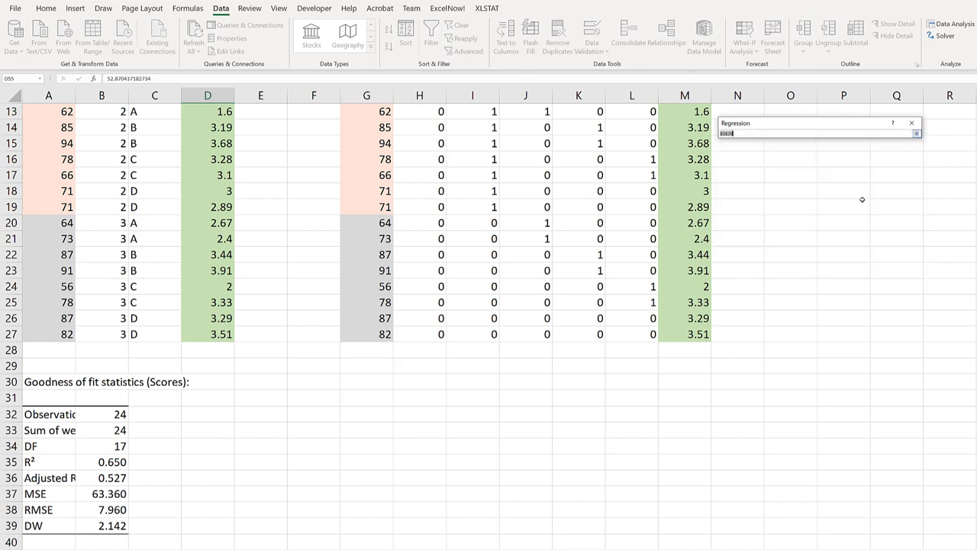
click(425, 367)
click(916, 132)
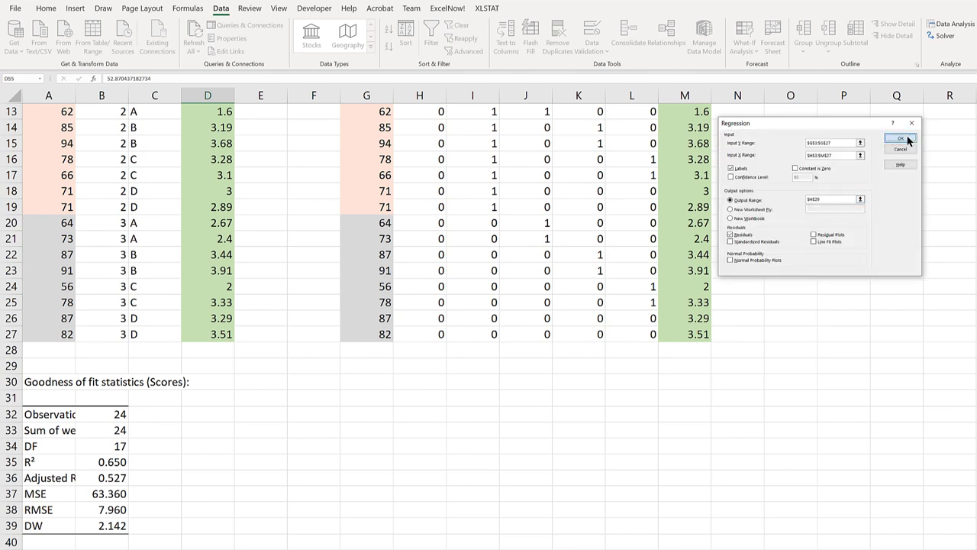
click(908, 138)
scroll(630, 450, down, 2)
scroll(630, 450, down, 3)
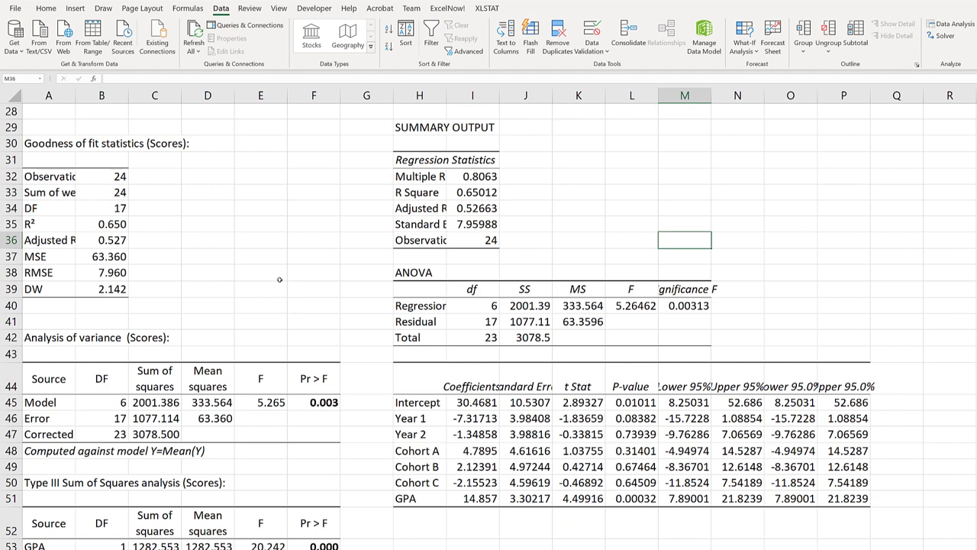
click(102, 223)
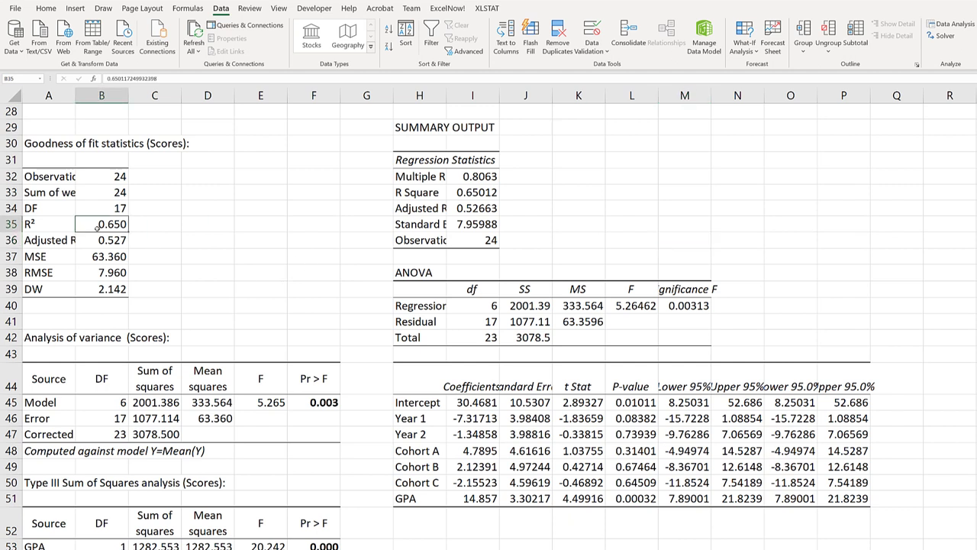
click(469, 193)
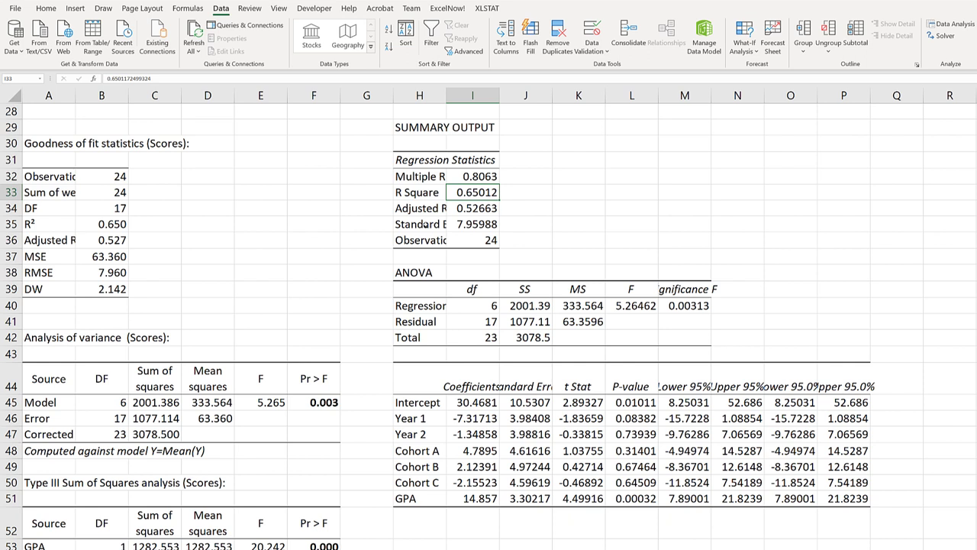
click(469, 223)
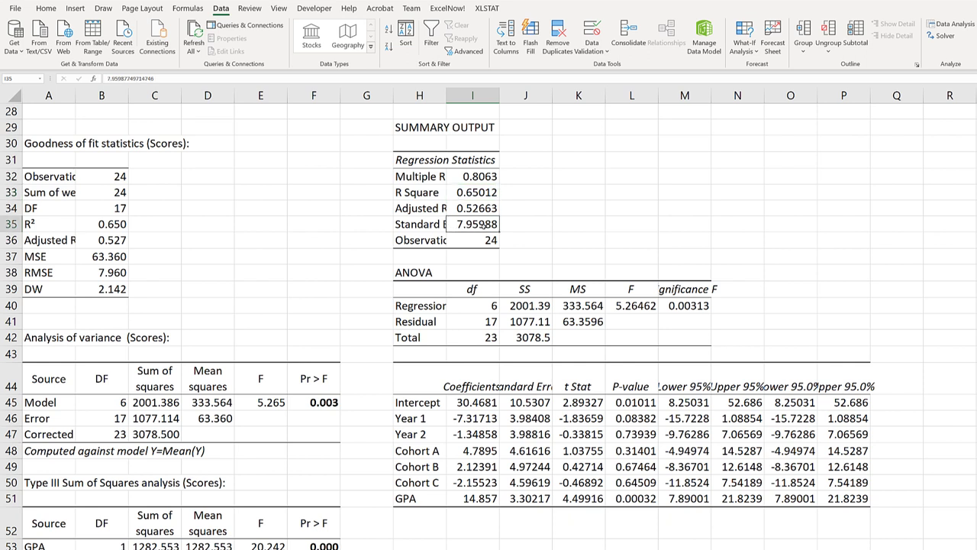
click(122, 272)
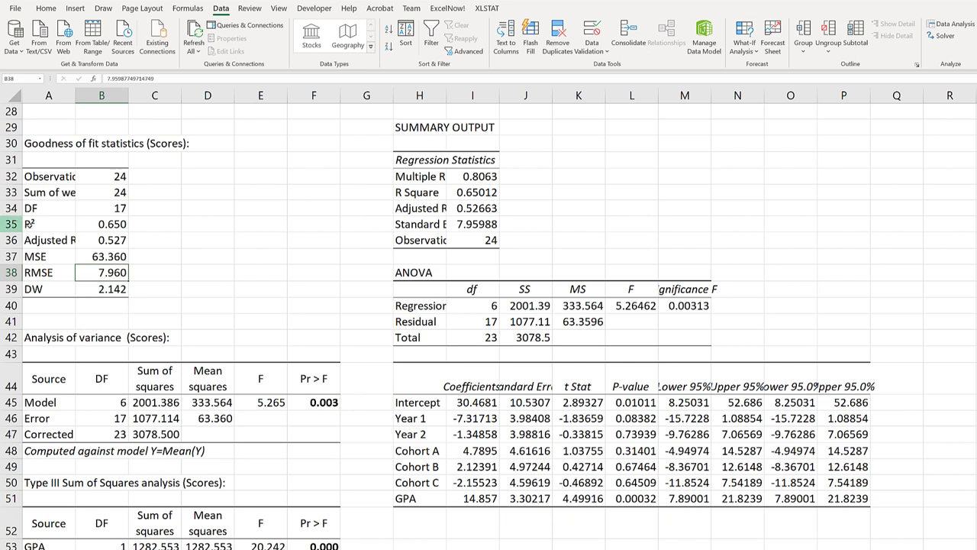
scroll(428, 206, down, 2)
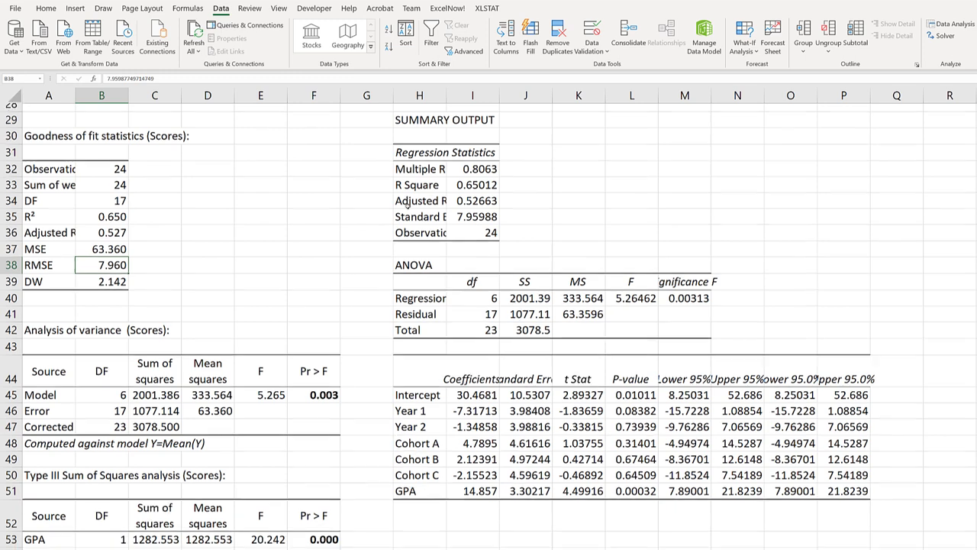
scroll(407, 204, down, 1)
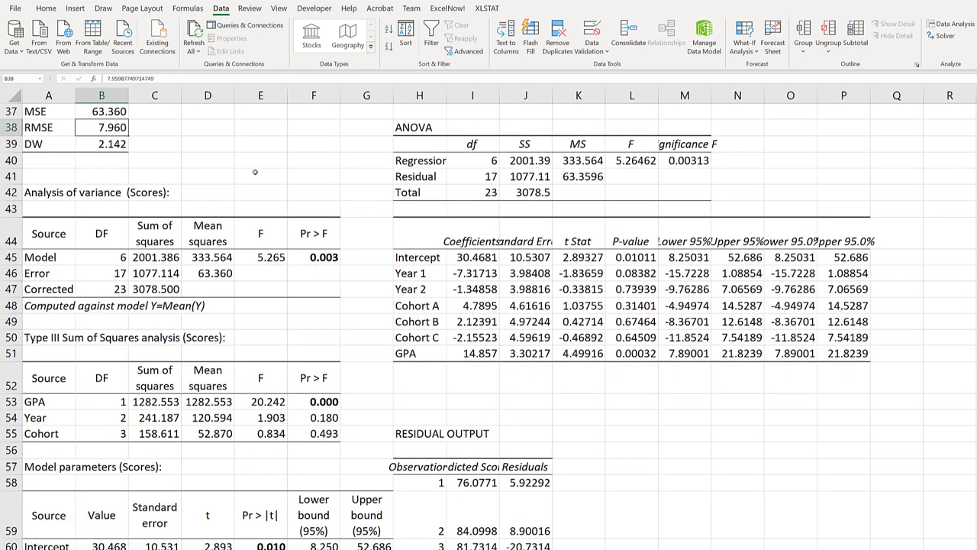
click(251, 259)
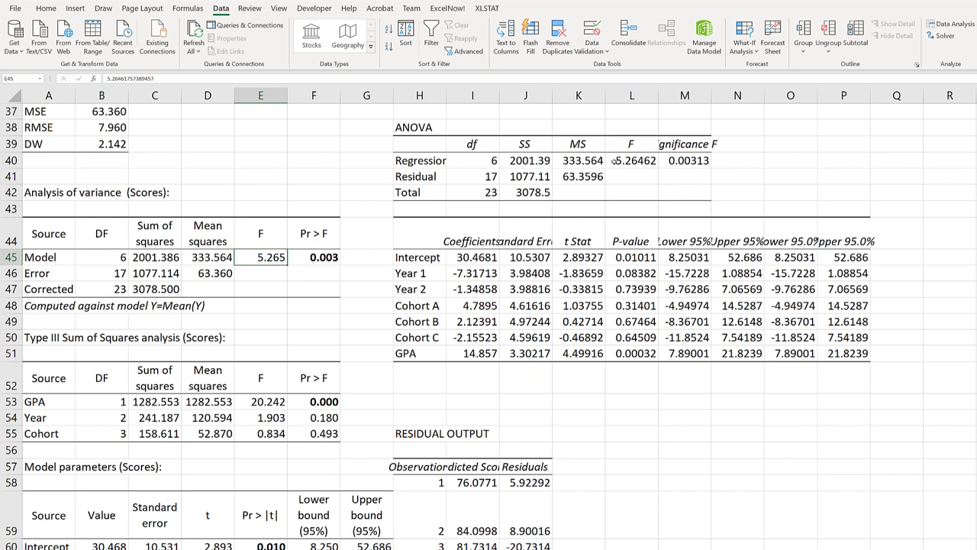
click(616, 162)
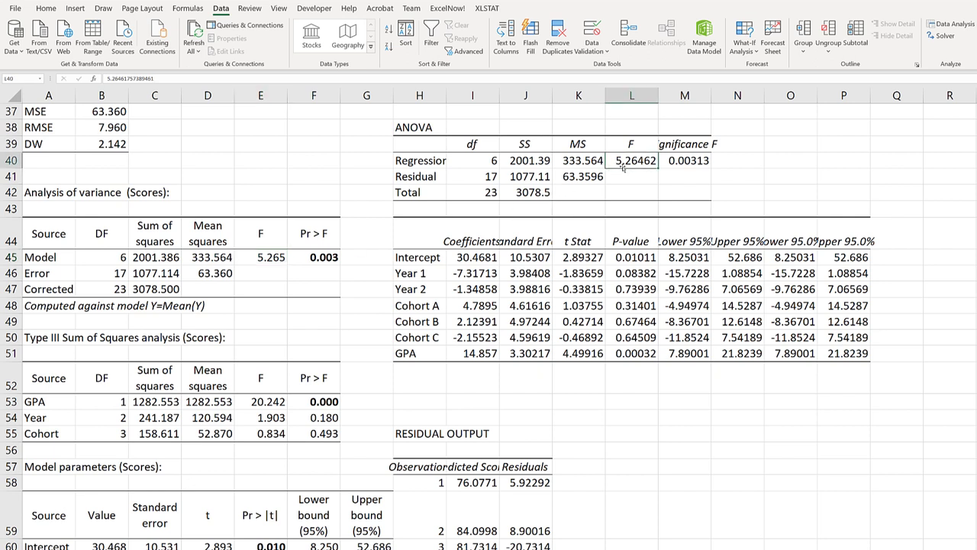
click(532, 165)
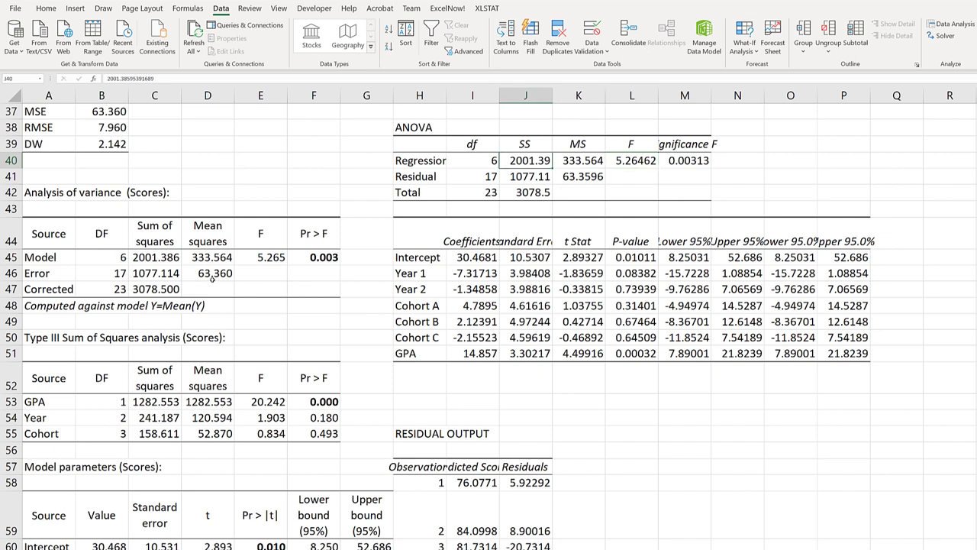
click(162, 258)
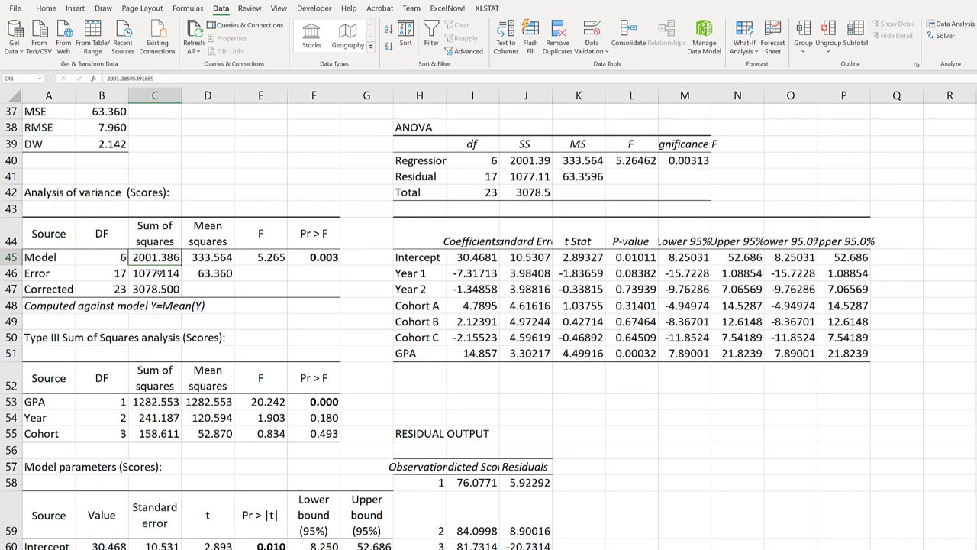
click(161, 271)
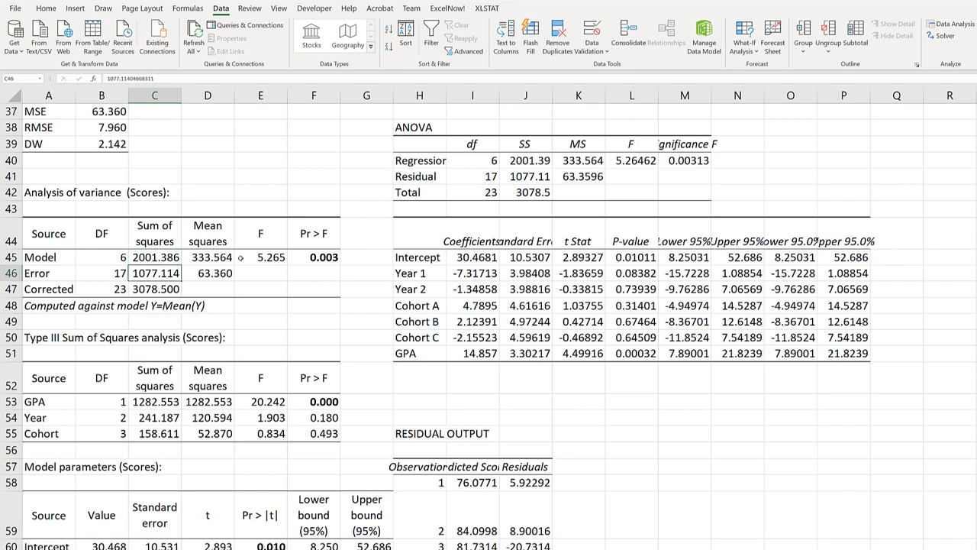
scroll(252, 248, down, 1)
scroll(252, 248, down, 2)
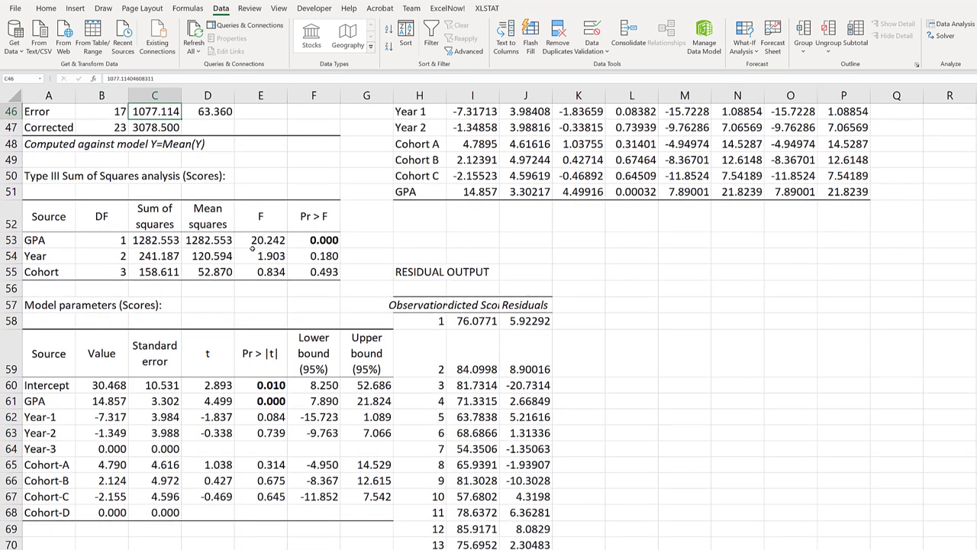
scroll(471, 157, up, 1)
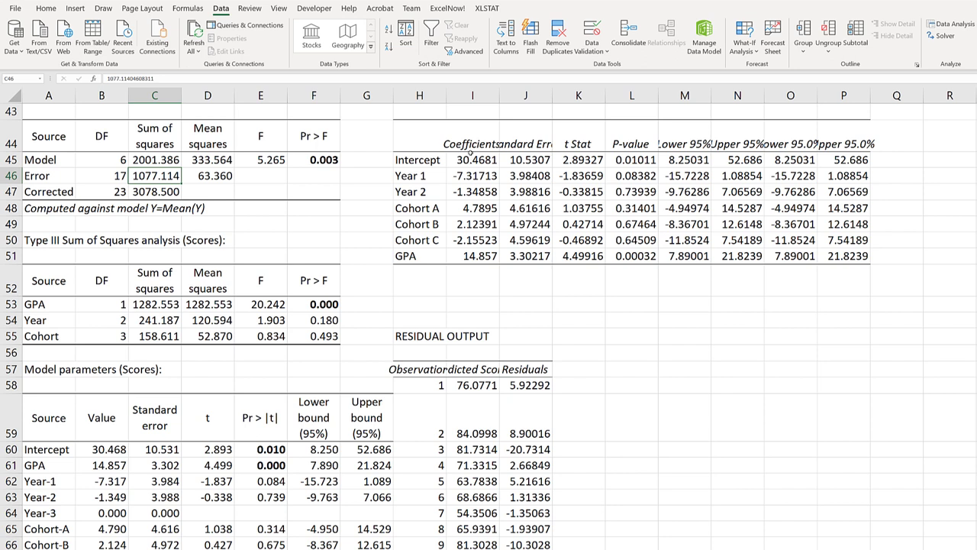
click(468, 160)
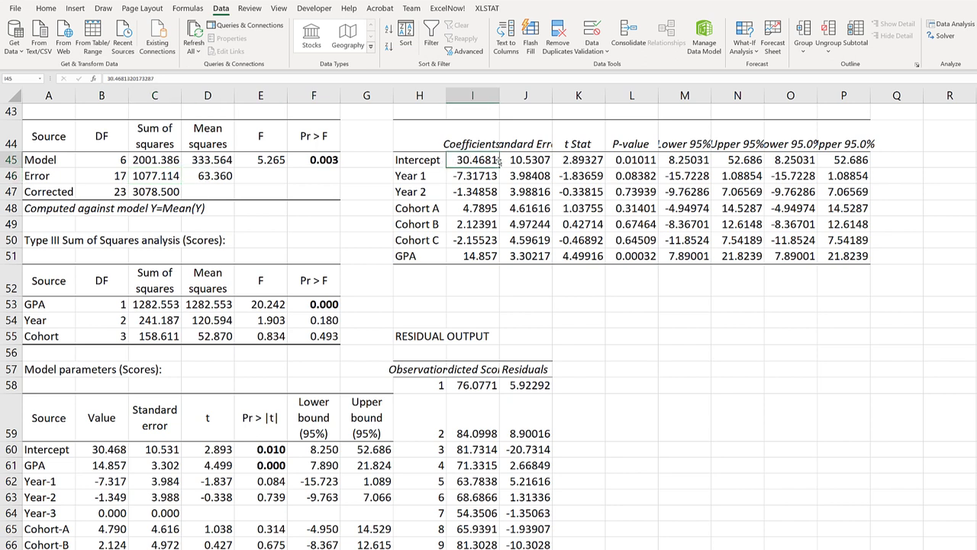
click(110, 454)
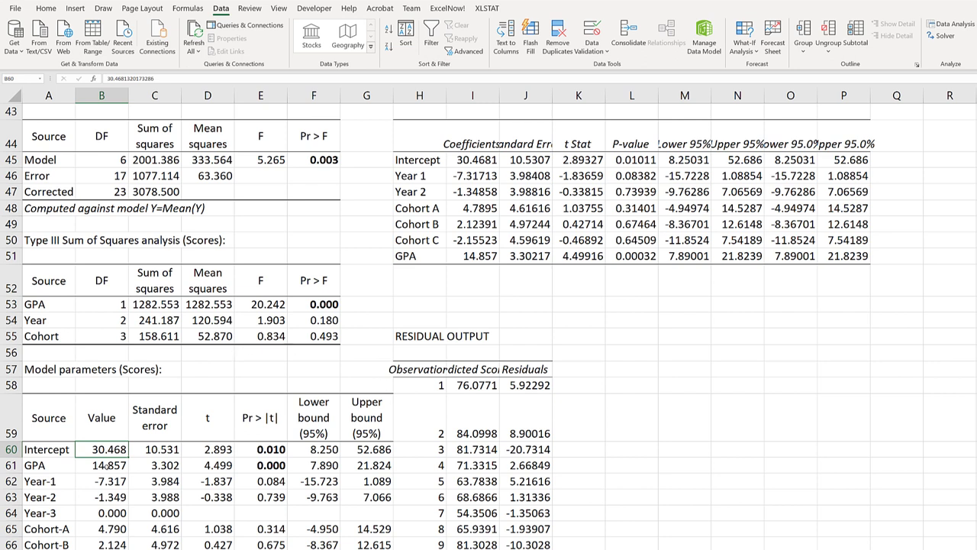
key(Down)
click(458, 258)
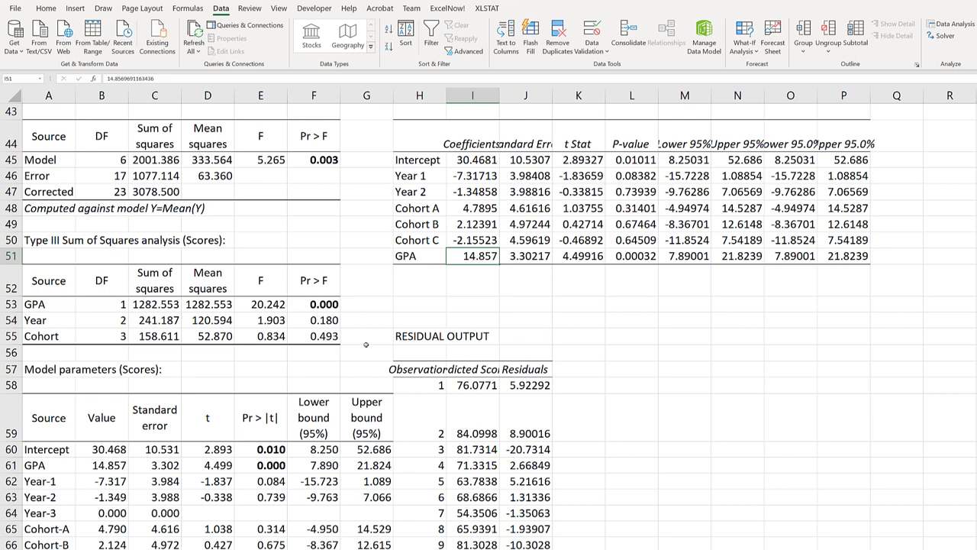
scroll(328, 352, up, 7)
scroll(328, 352, up, 1)
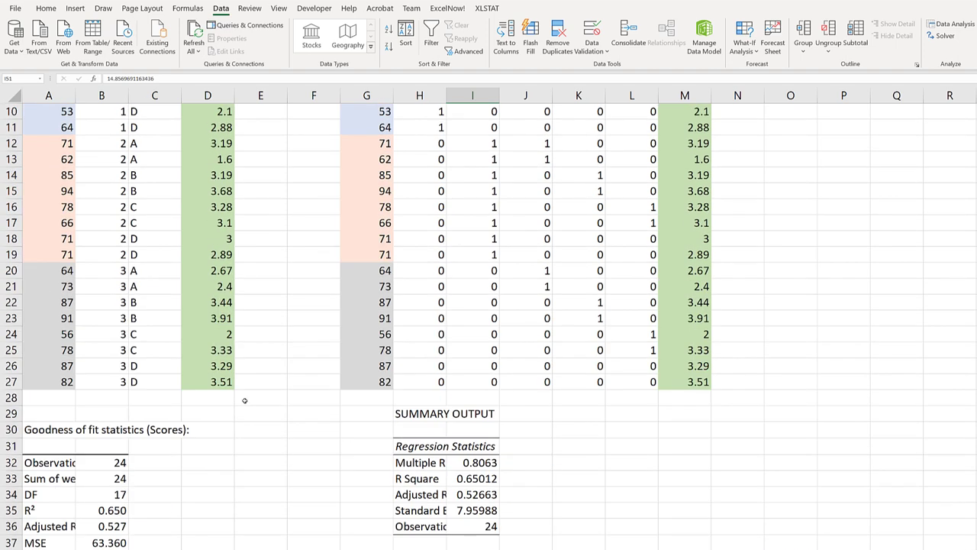
scroll(252, 404, up, 6)
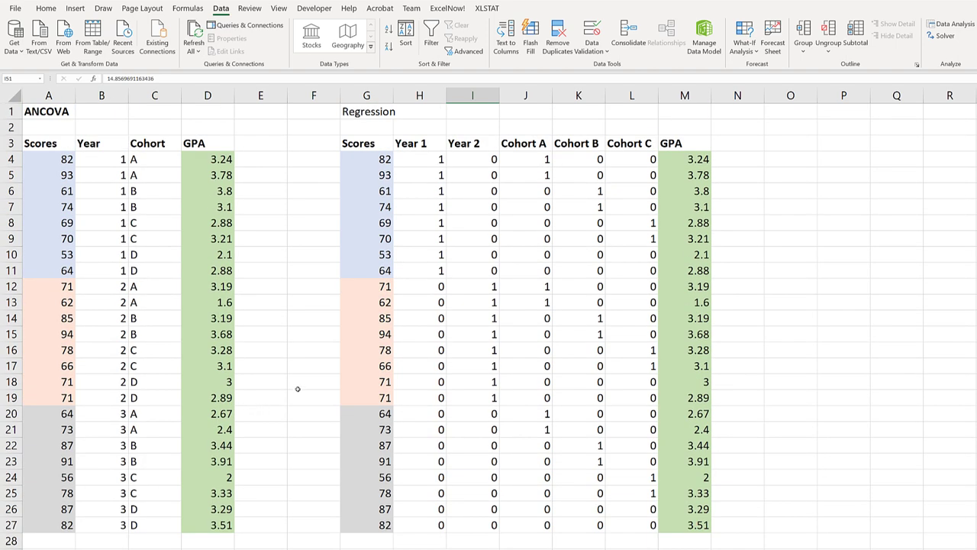
scroll(297, 389, down, 6)
scroll(298, 389, down, 1)
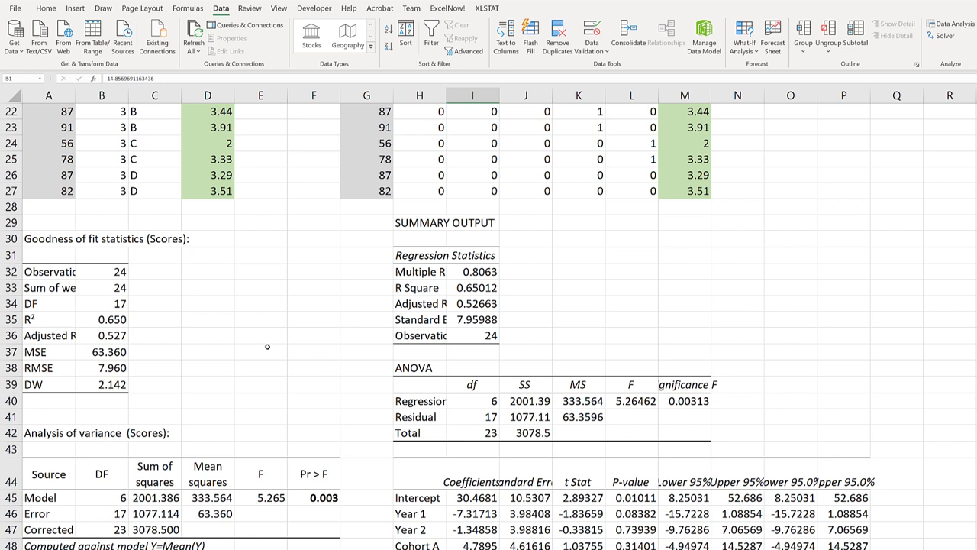
scroll(268, 347, up, 7)
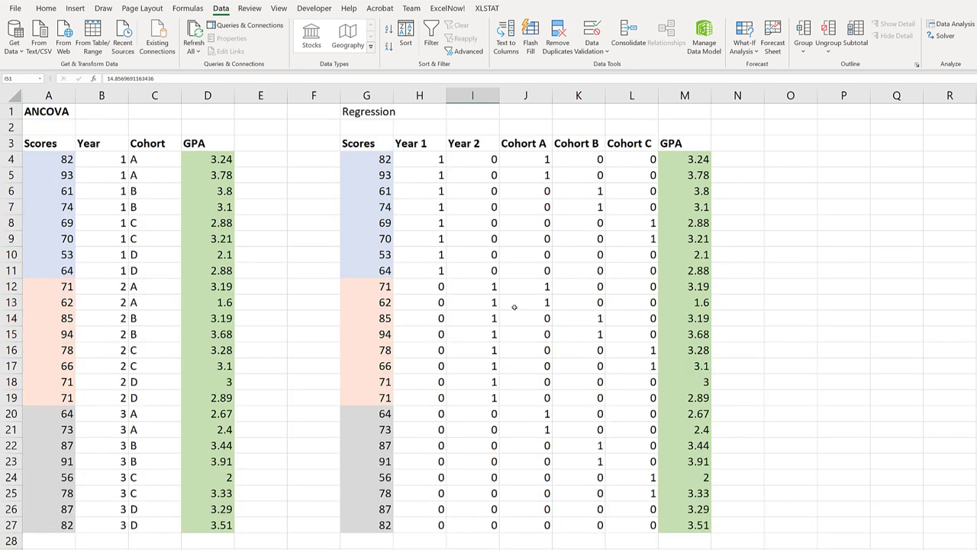
drag(369, 143, 397, 536)
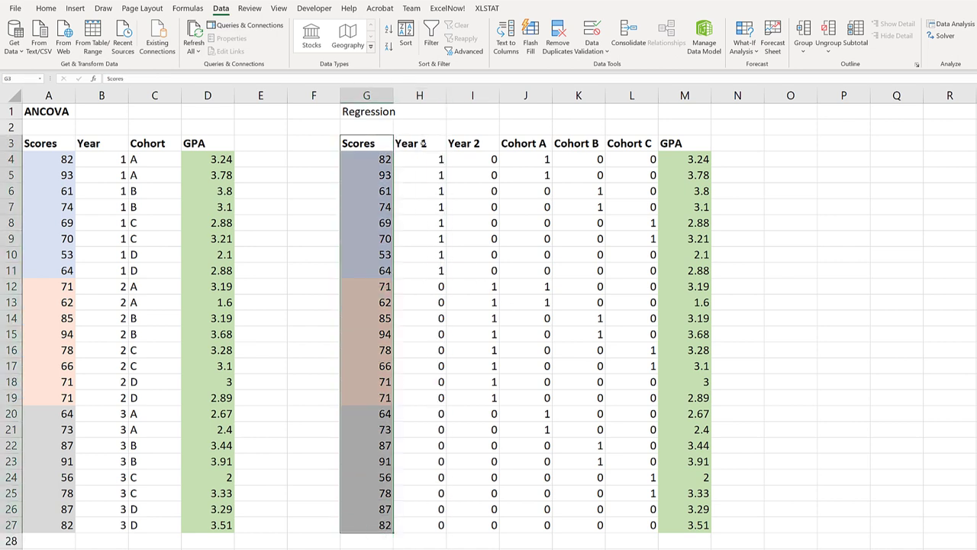
drag(423, 144, 688, 525)
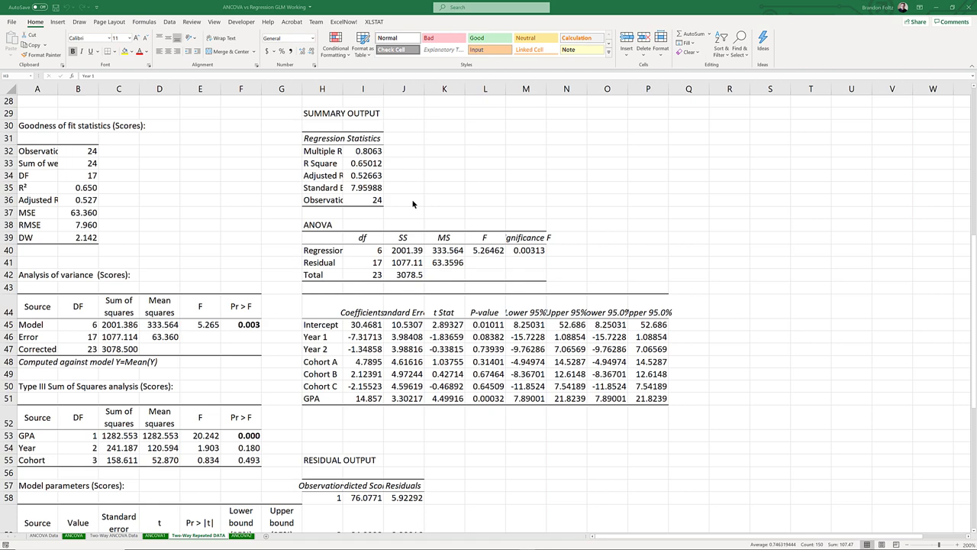
Step: Check that the total sum of squares is 3078.5 here and on the ANCOVA Data sheet
click(401, 274)
scroll(562, 264, up, 2)
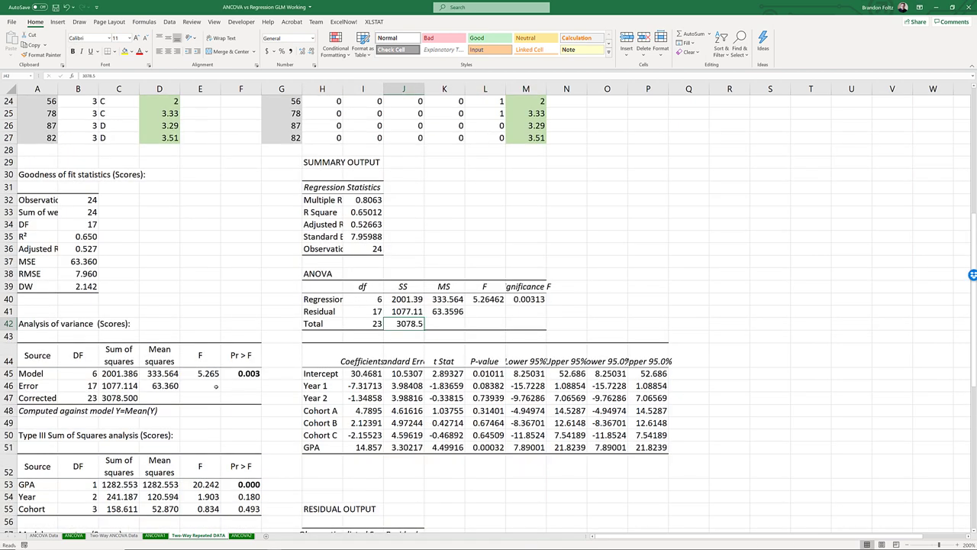
click(121, 536)
scroll(455, 327, down, 7)
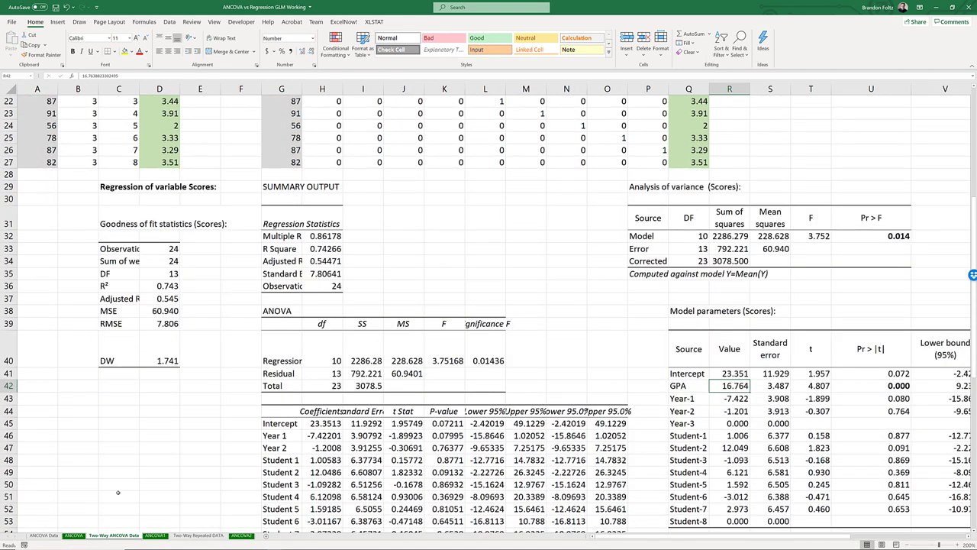
click(44, 535)
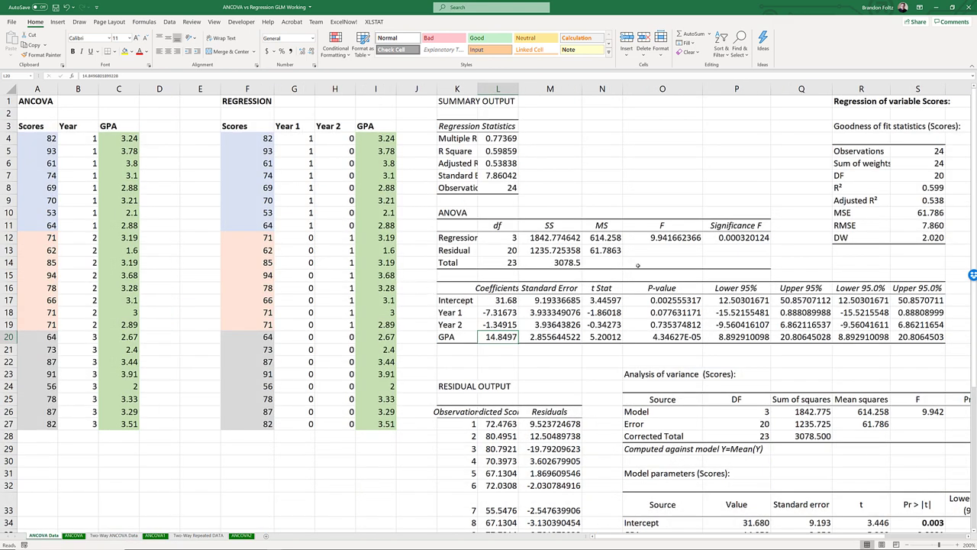
click(561, 263)
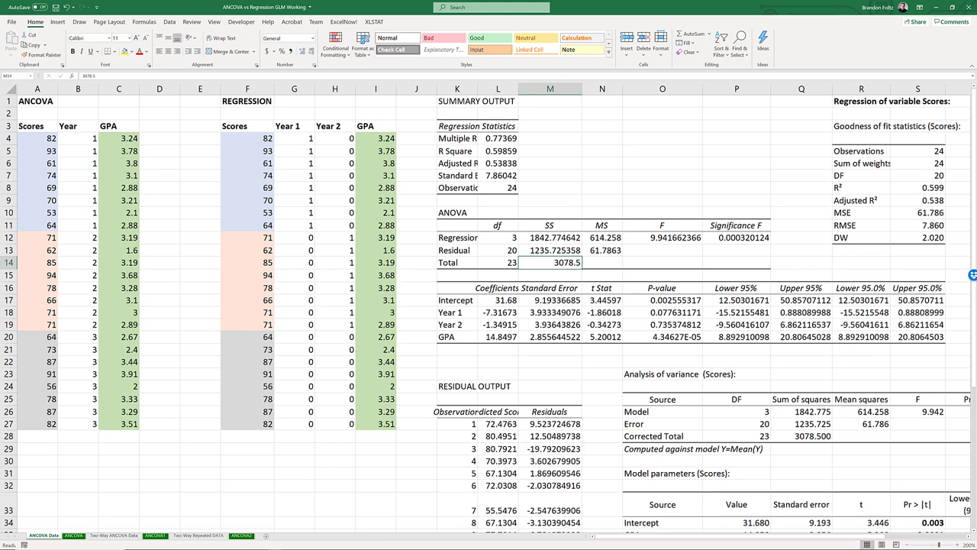
Step: In the ANOVA vs Regression GLM workbook, verify Total SS 3078.5 on the two-factor and one-way ANOVA sheets
mouse_move(273, 543)
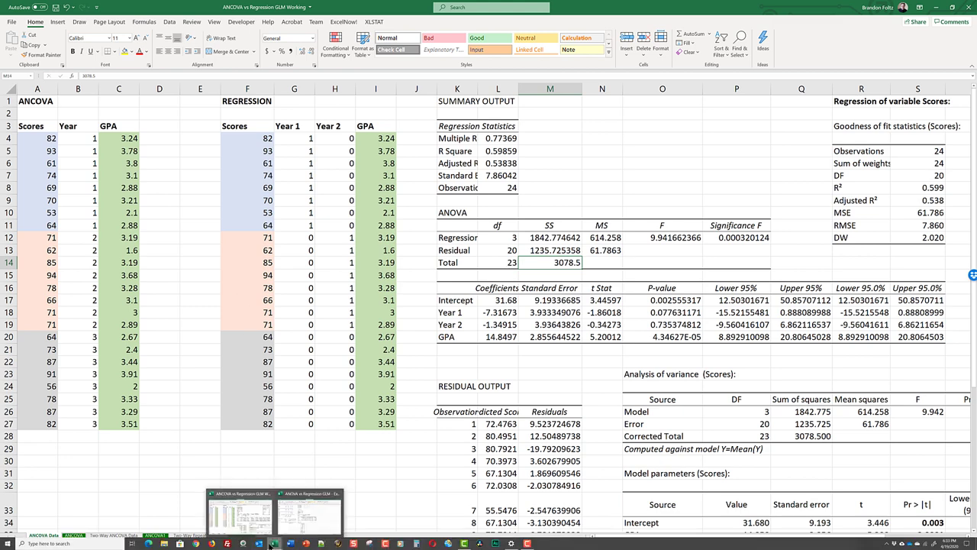
click(309, 514)
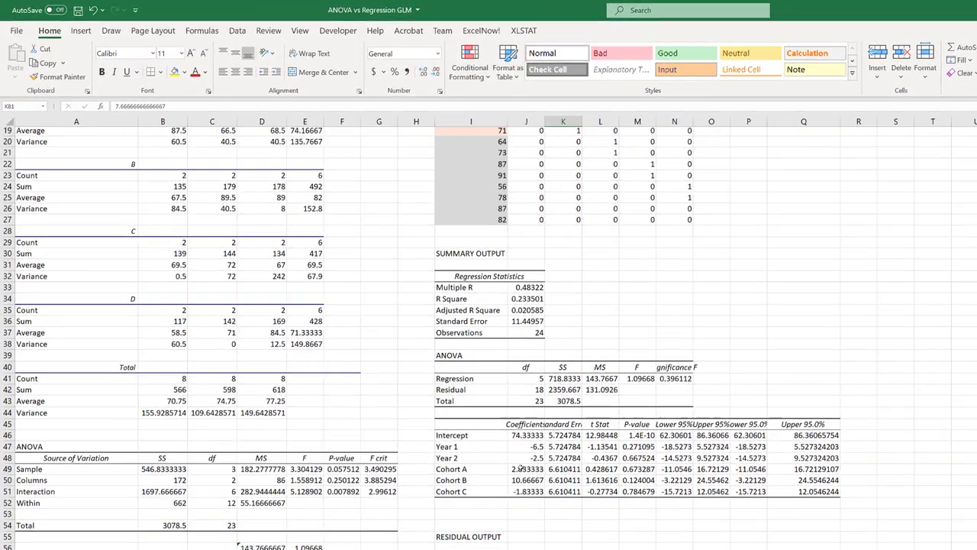
click(568, 401)
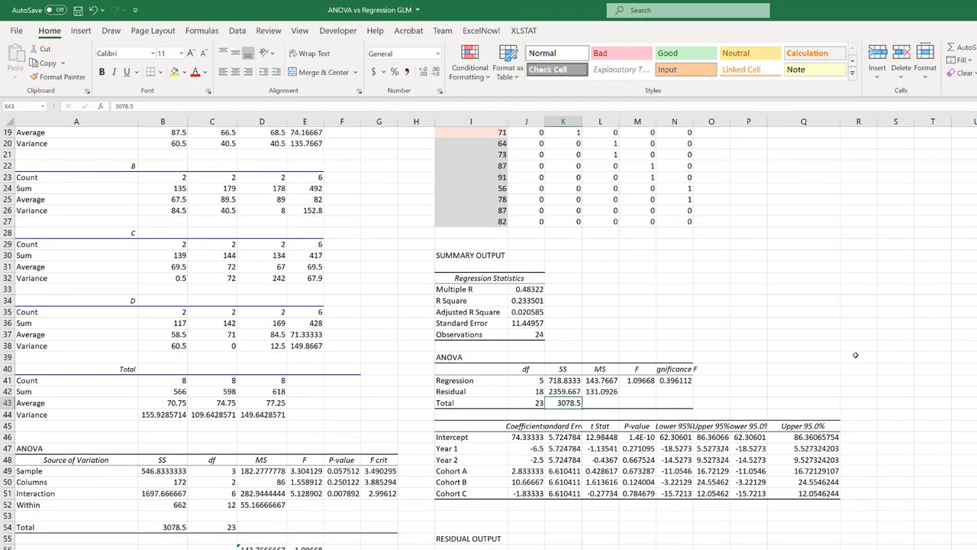
key(ctrl+Page_Up)
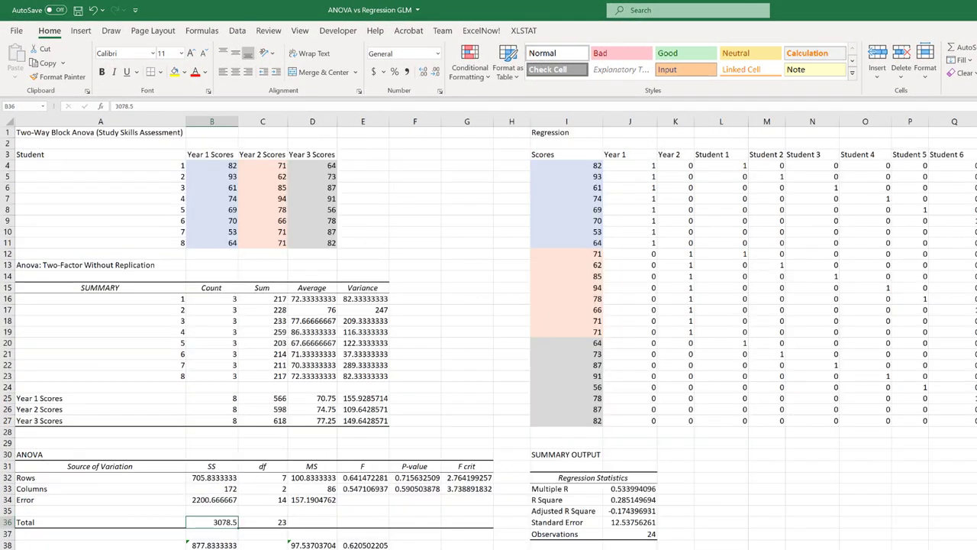
scroll(538, 519, down, 3)
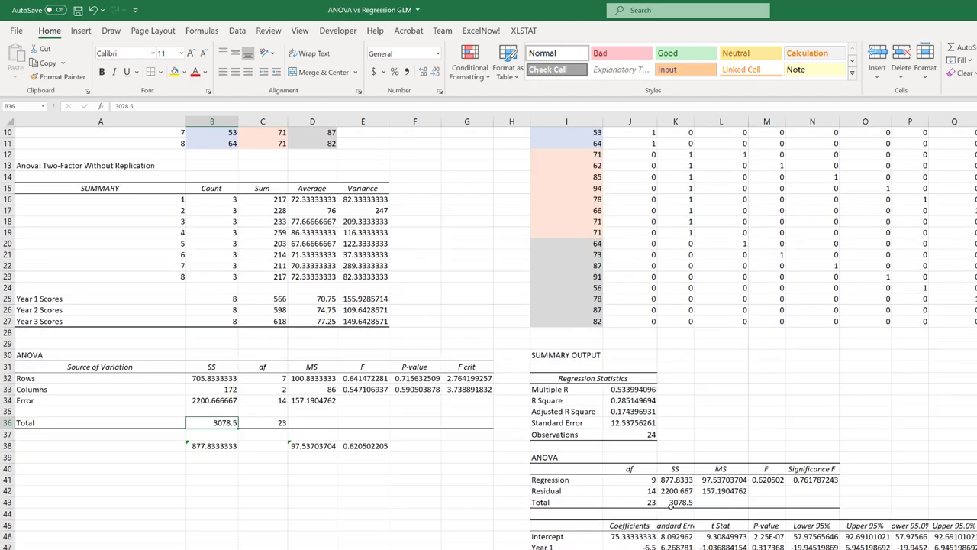
click(672, 503)
scroll(529, 514, down, 4)
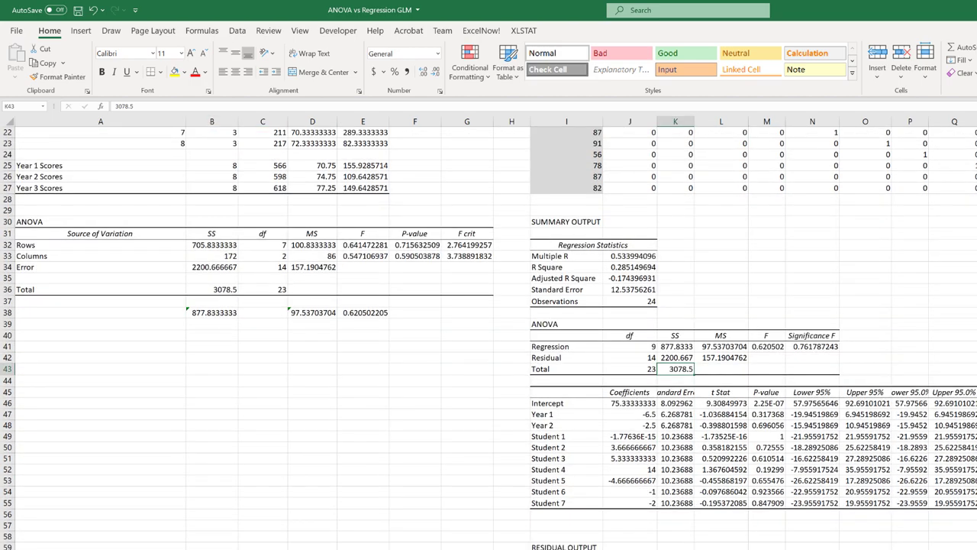
key(ctrl+Page_Down)
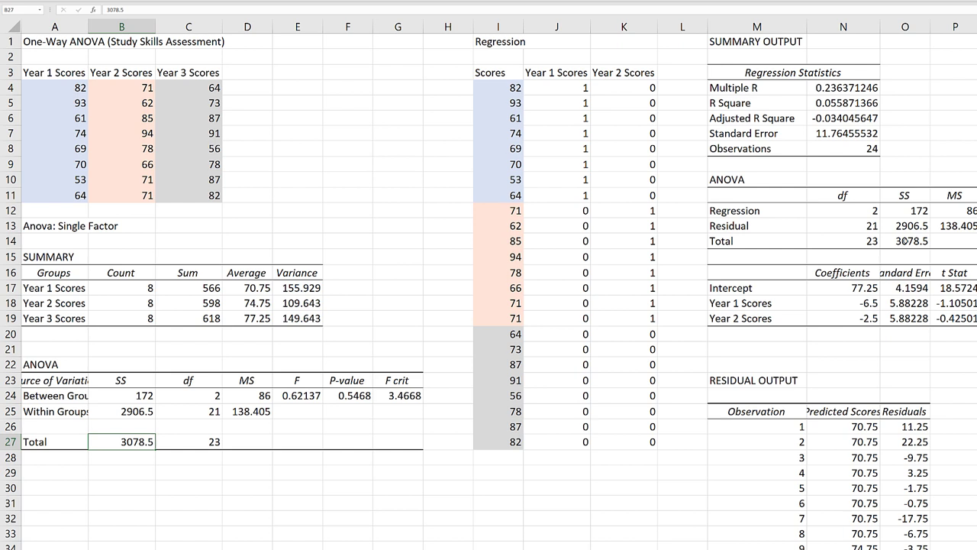
click(909, 239)
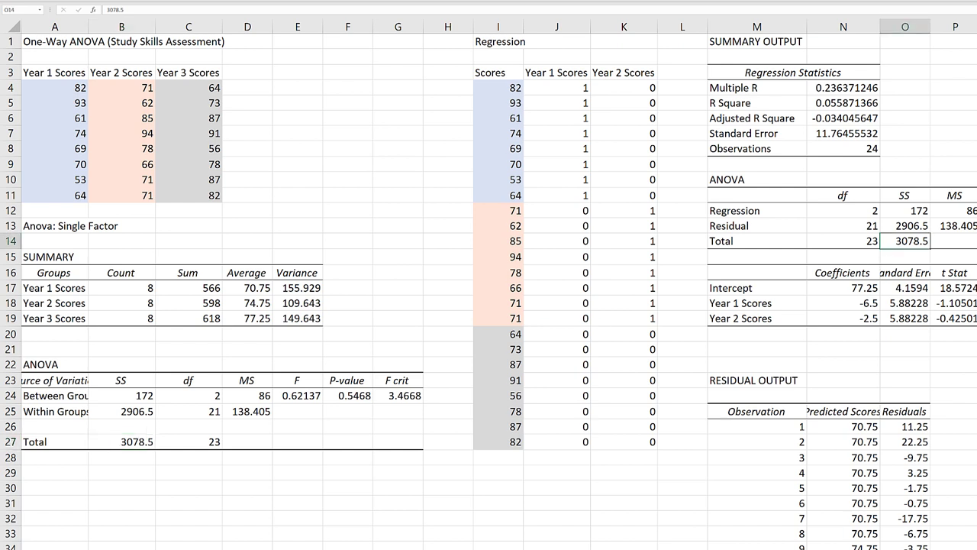